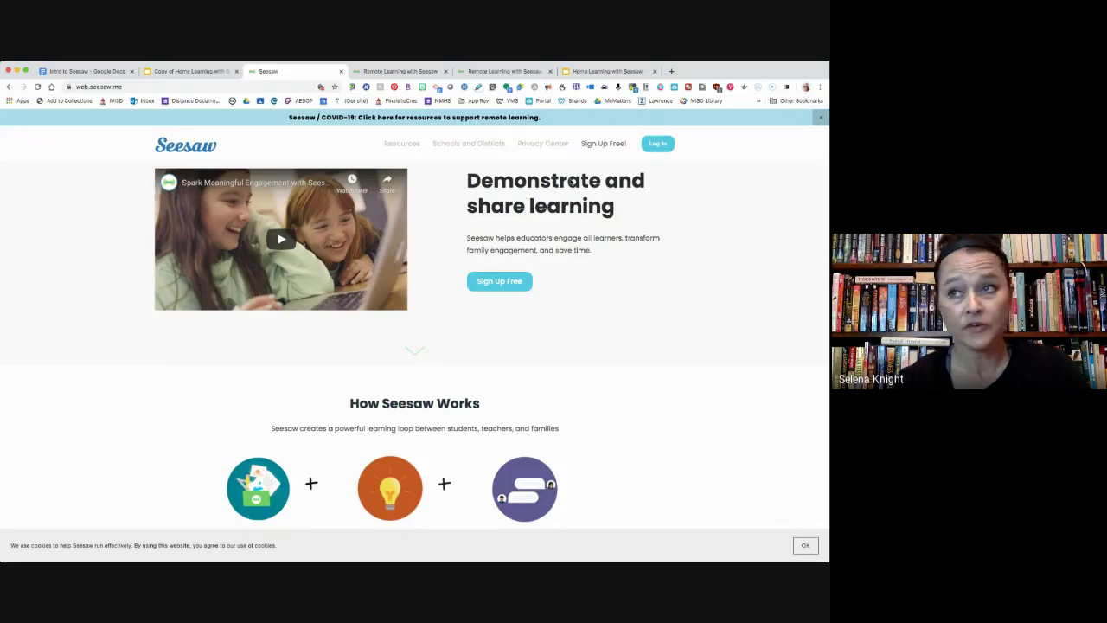
Review the Seesaw homepage and its COVID-19 remote learning resources page, and close the resources page.
scroll(455, 211, "down", 2)
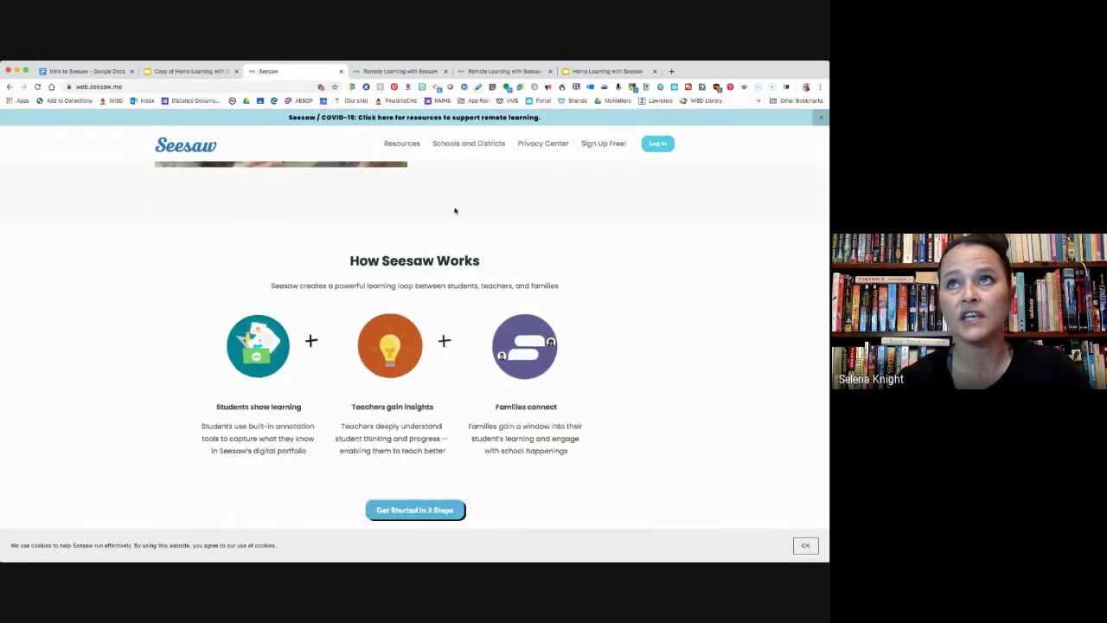
scroll(454, 210, "up", 2)
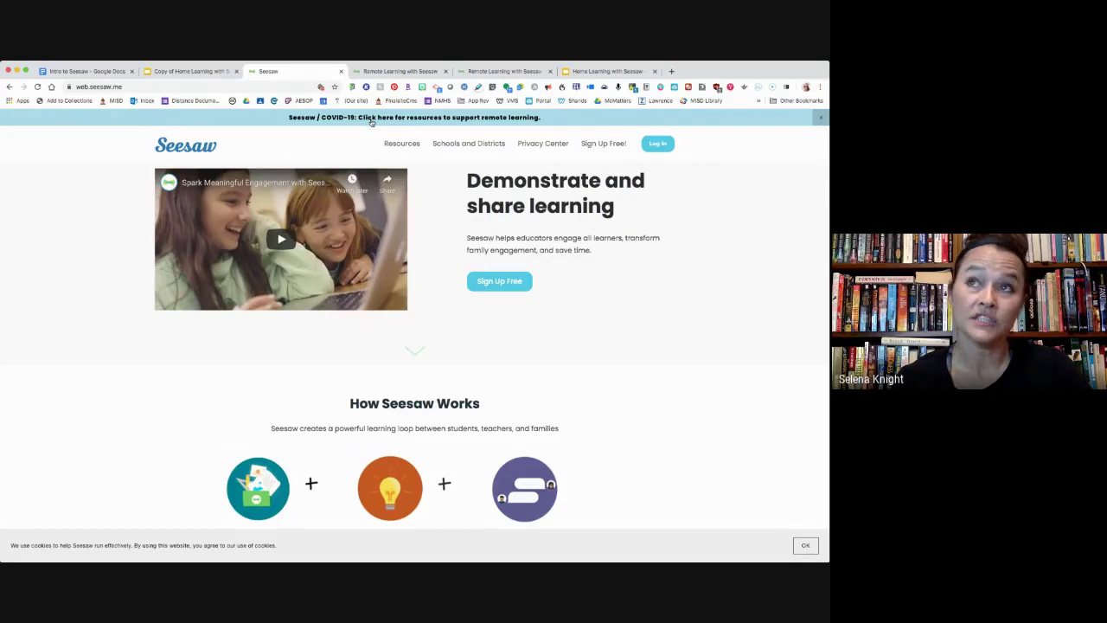
left_click(371, 122)
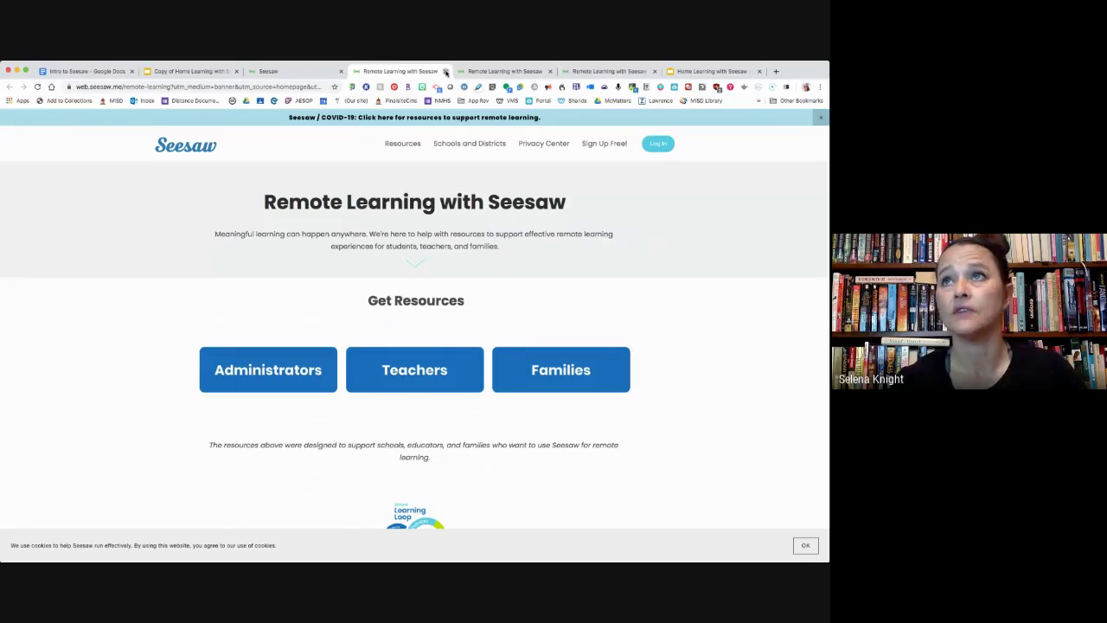
left_click(445, 72)
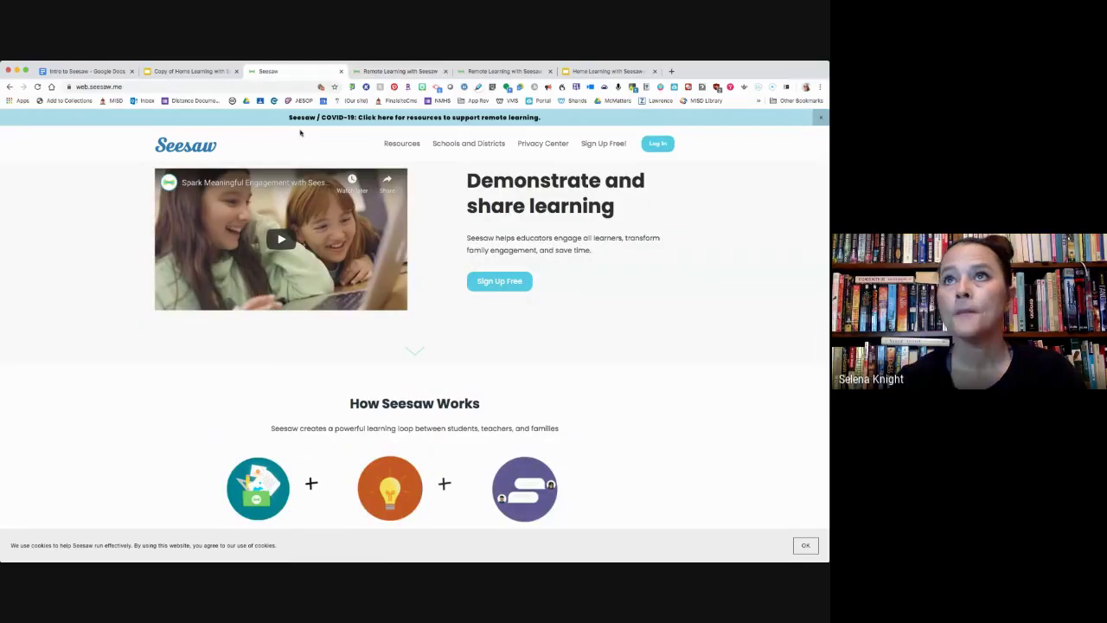
Log in to the Seesaw teacher account and choose Shands Fashion Club from the class list.
left_click(660, 145)
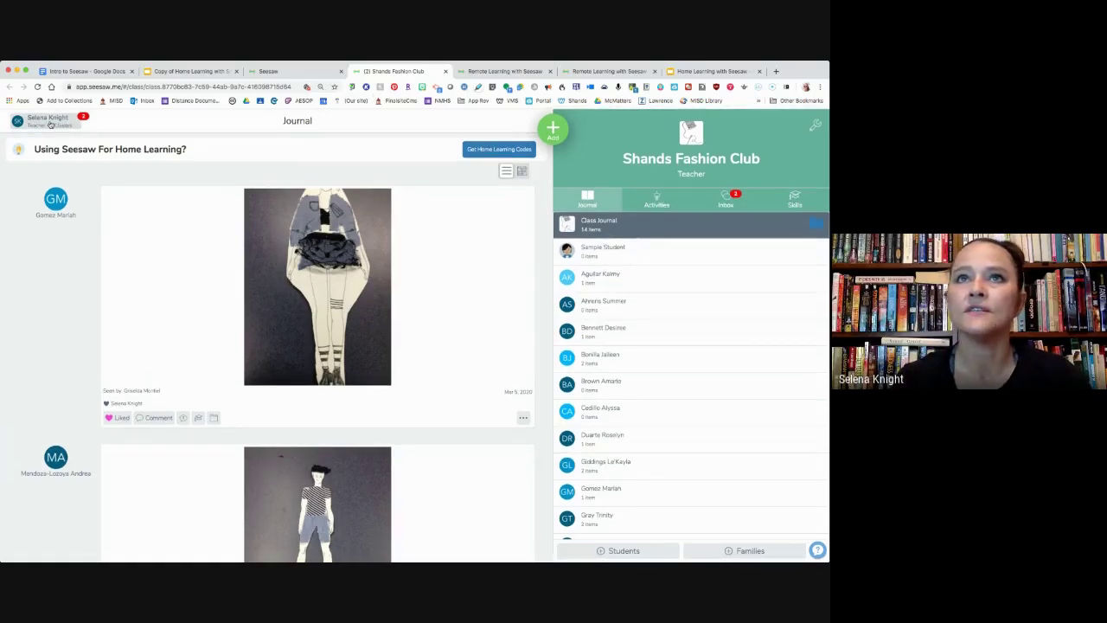
left_click(45, 123)
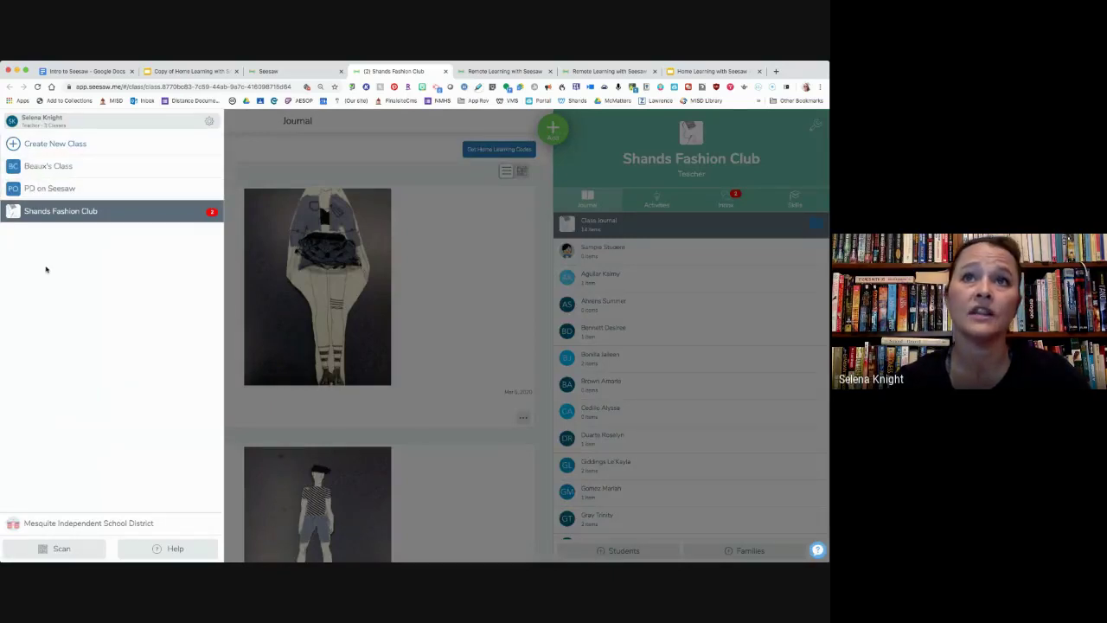
left_click(163, 218)
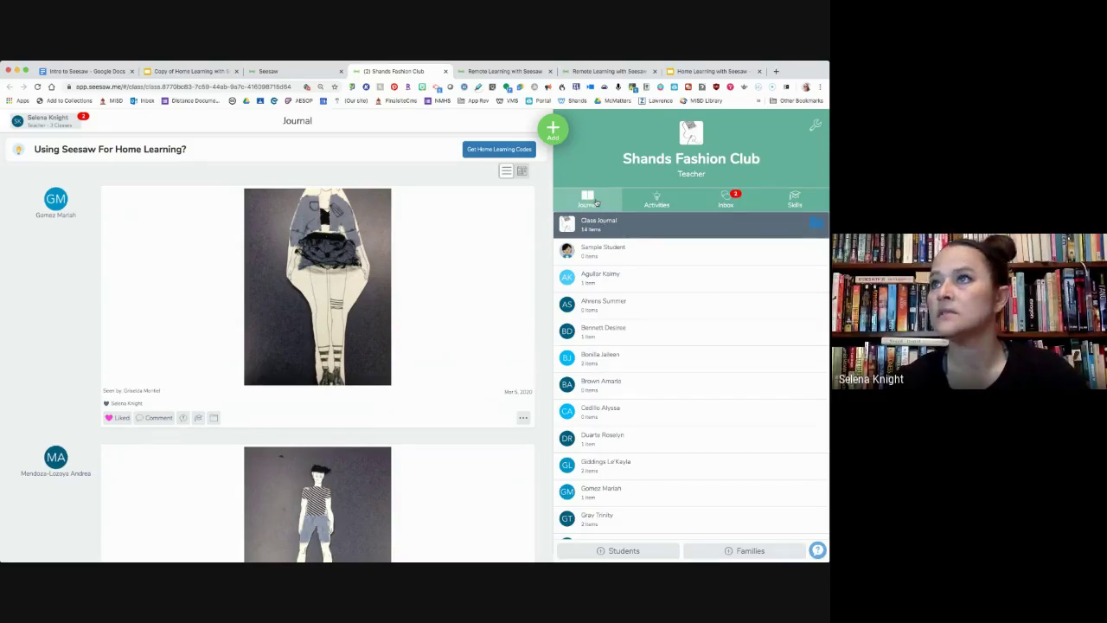
Examine how students are added to the class, individually and from a pasted list of names, and return to the journal.
left_click(618, 551)
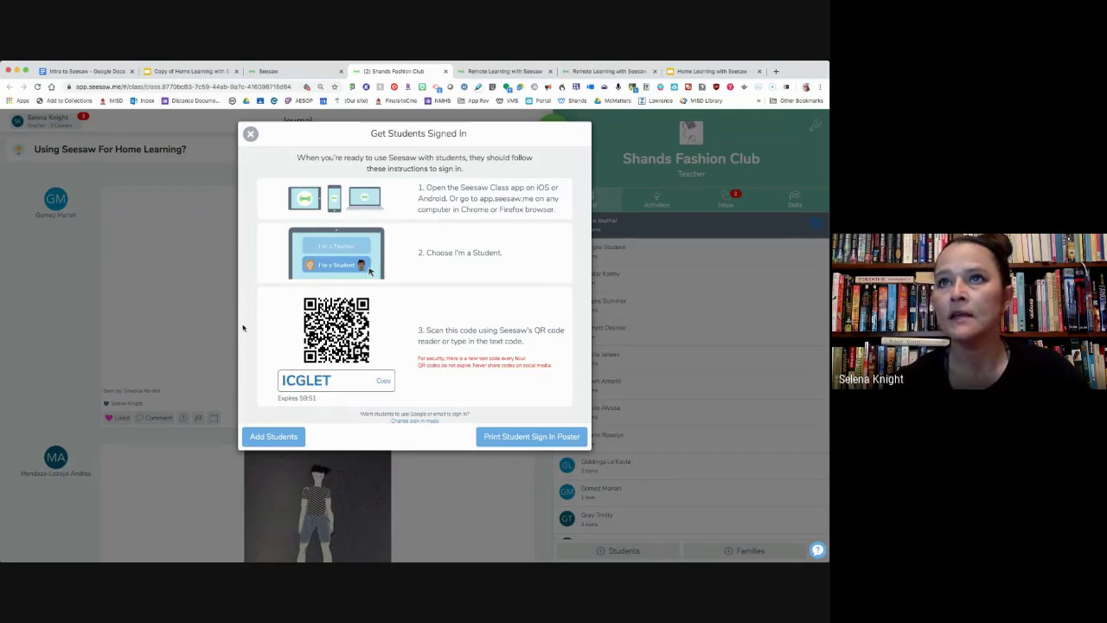
left_click(273, 437)
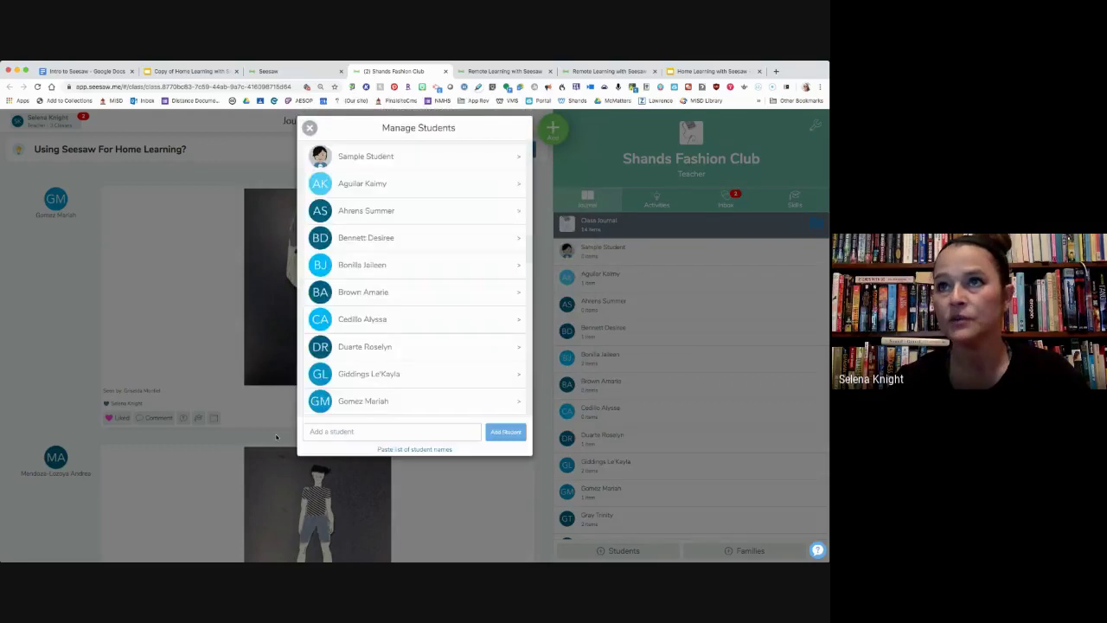
left_click(353, 434)
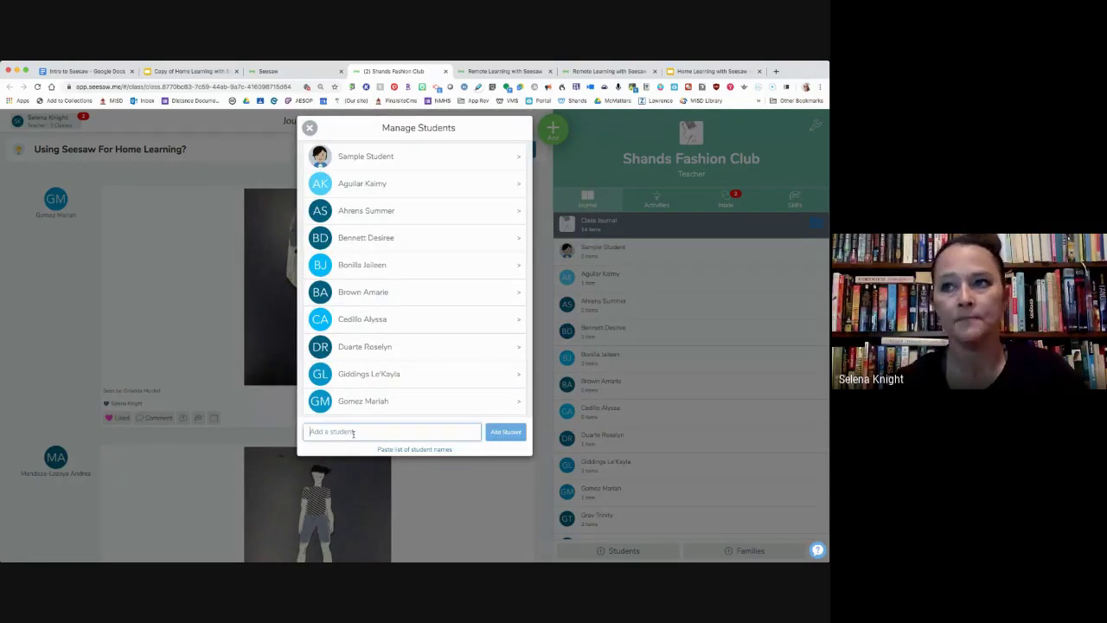
left_click(402, 450)
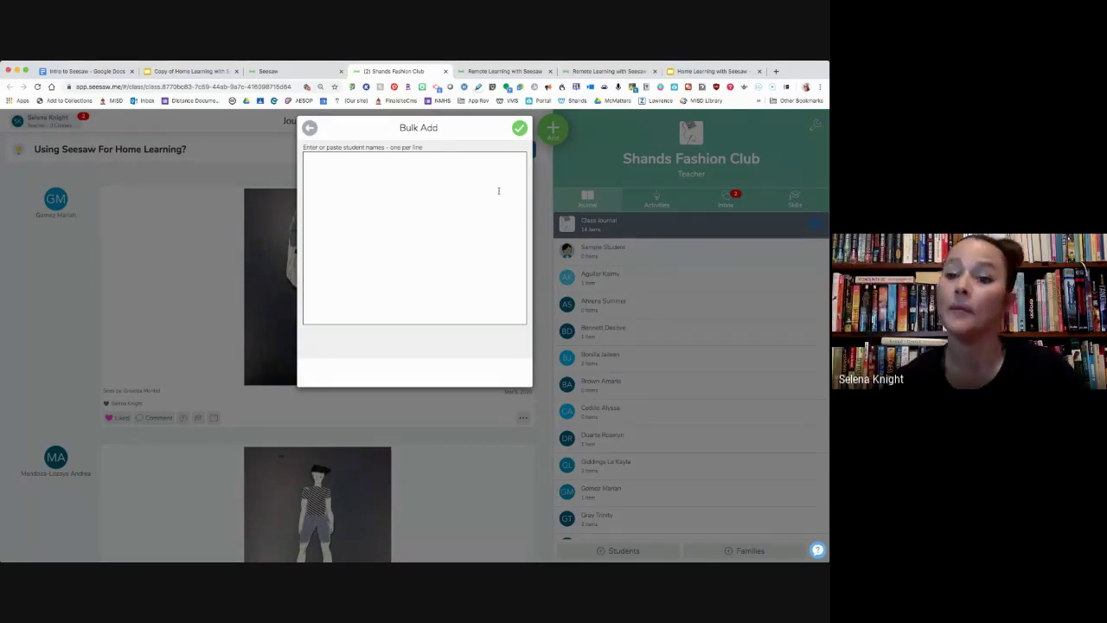
left_click(520, 129)
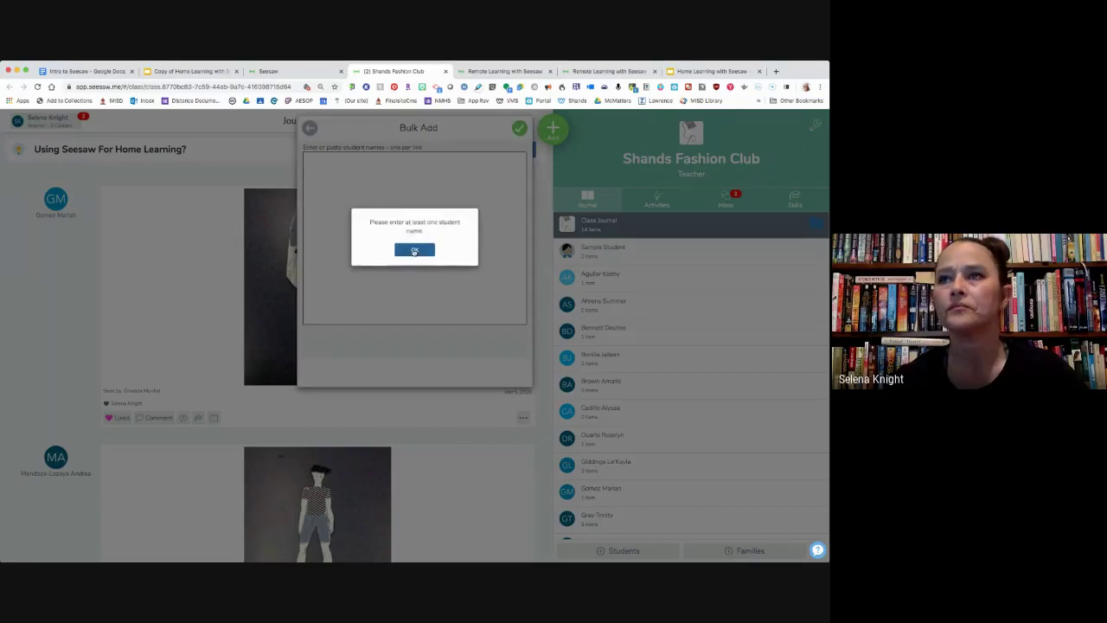
left_click(414, 251)
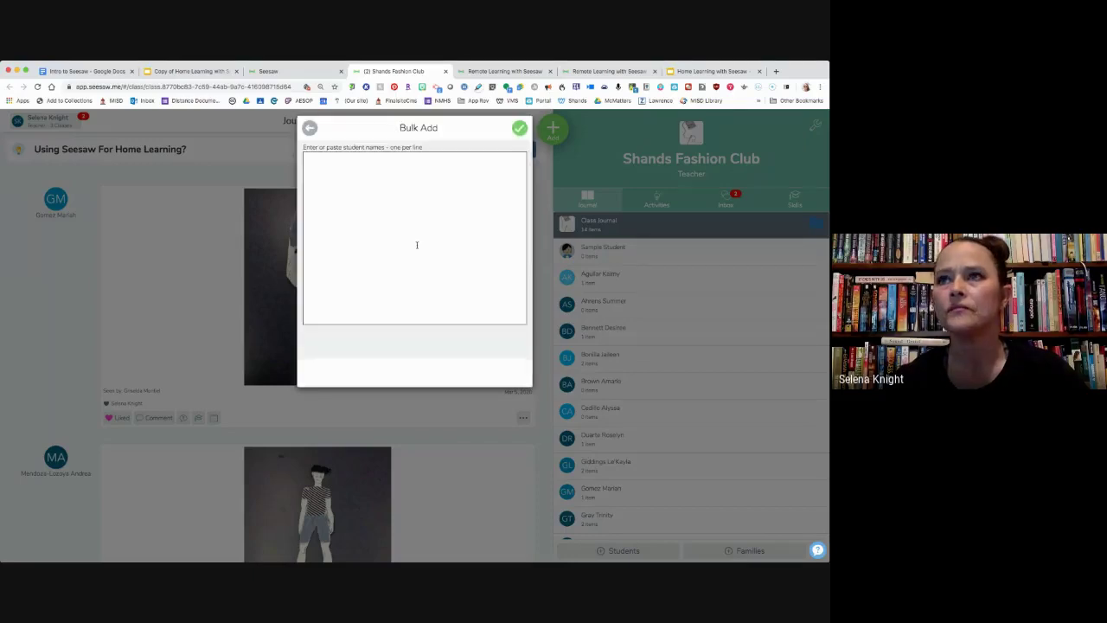
left_click(309, 128)
left_click(309, 128)
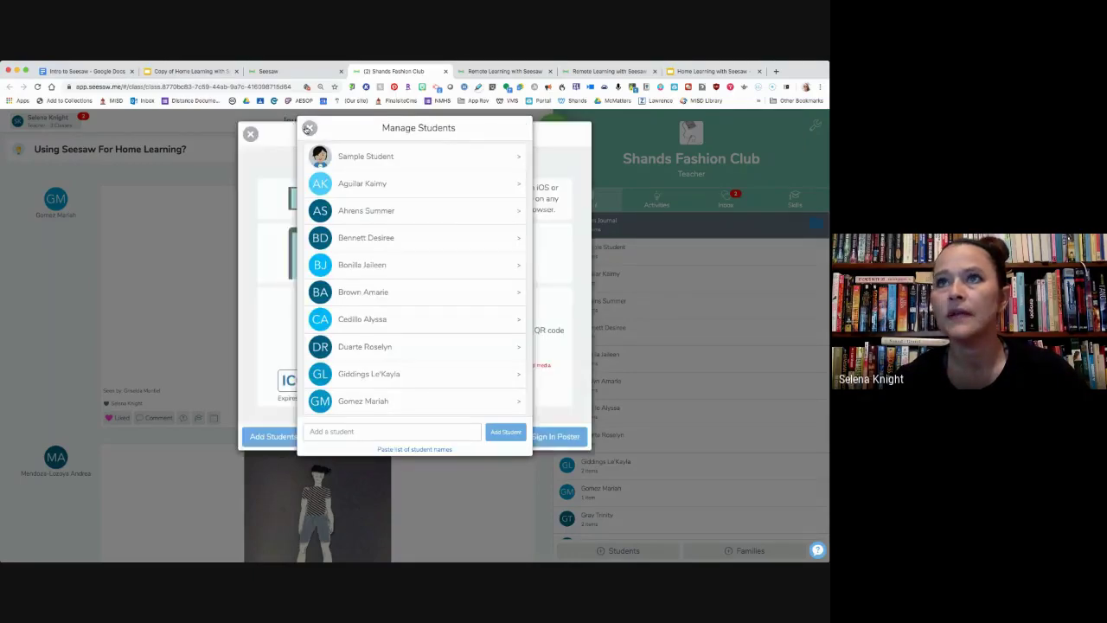
left_click(250, 133)
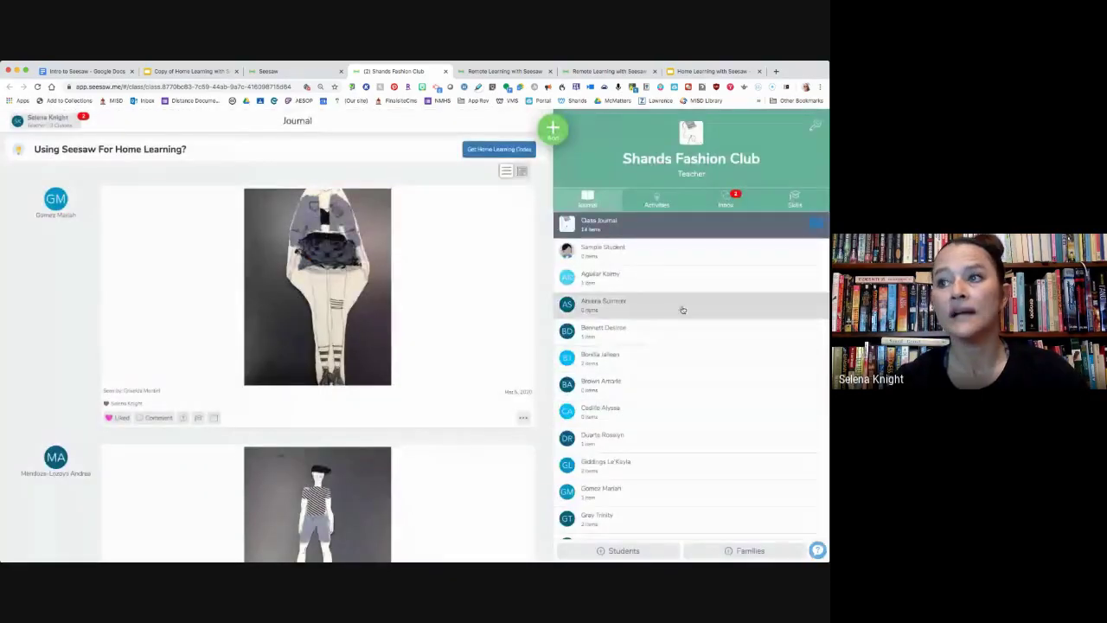
View the page for inviting families by email or mobile number, and return to the class journal.
left_click(744, 551)
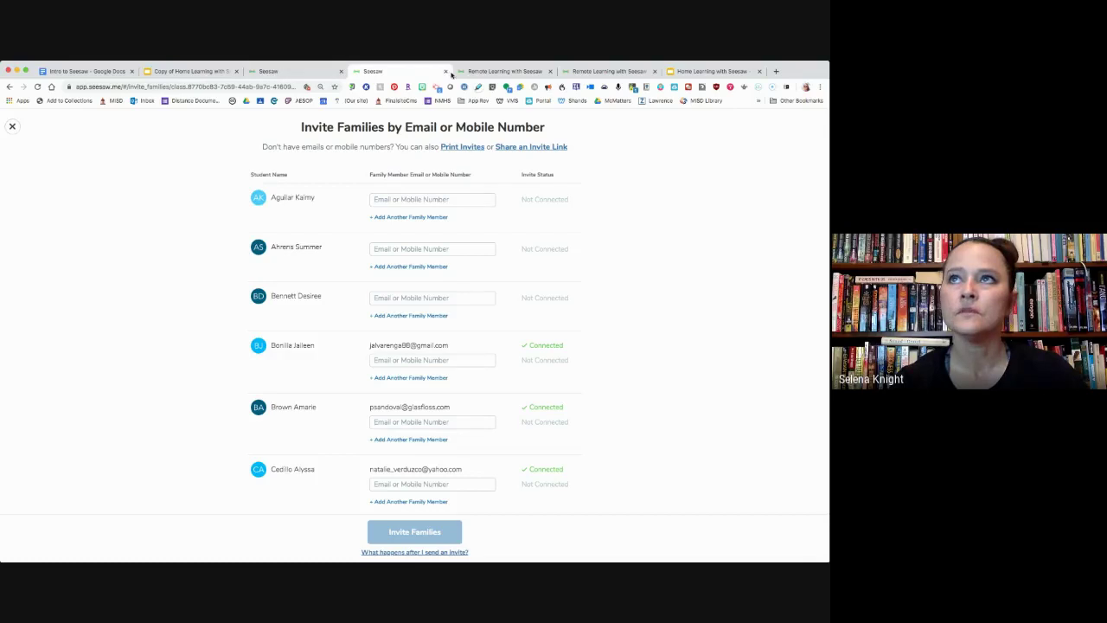
left_click(12, 126)
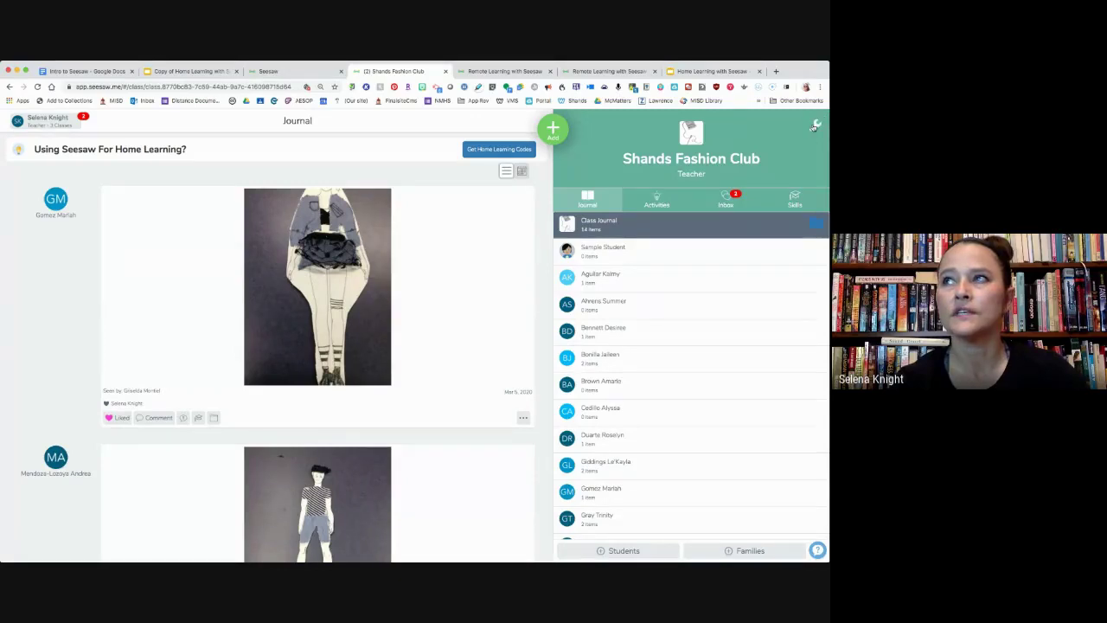
Open the class settings and review the options for inviting and removing teachers.
left_click(815, 127)
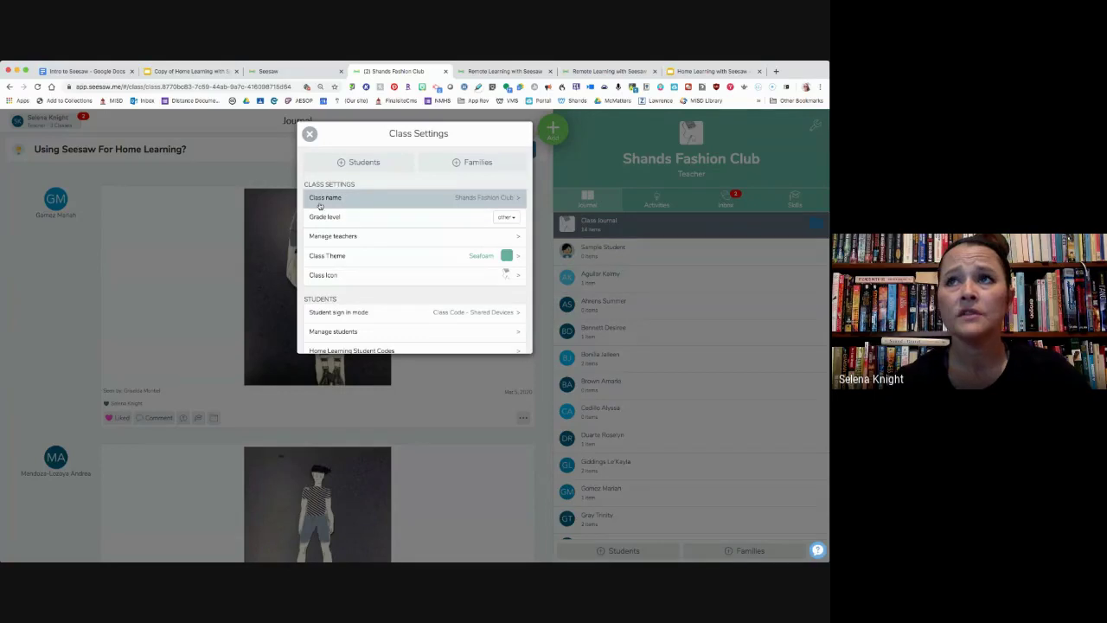
left_click(361, 238)
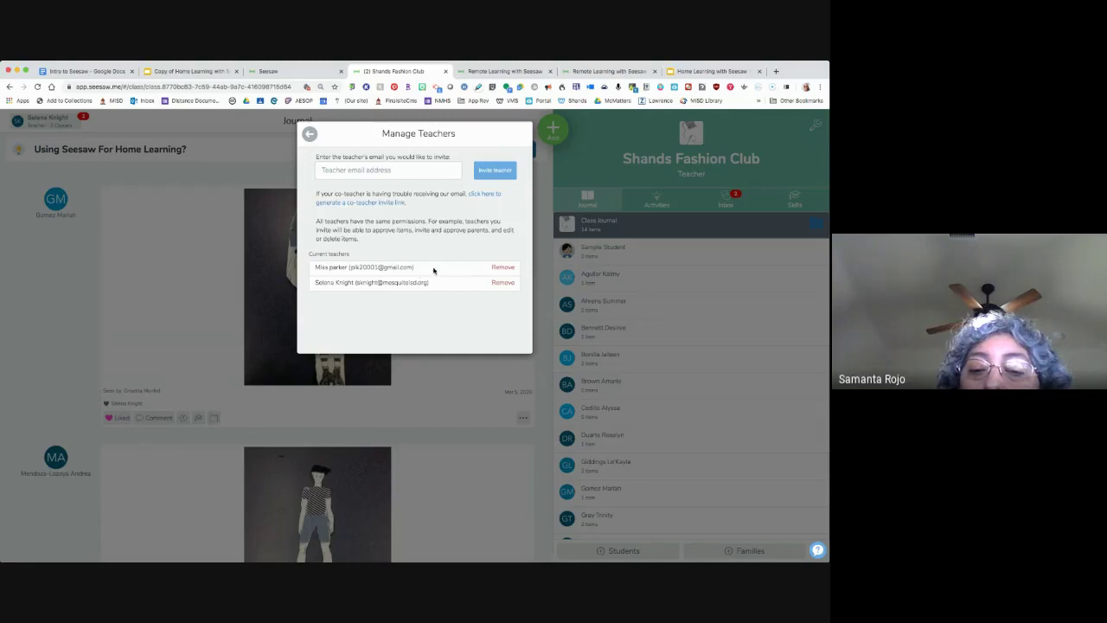
left_click(308, 134)
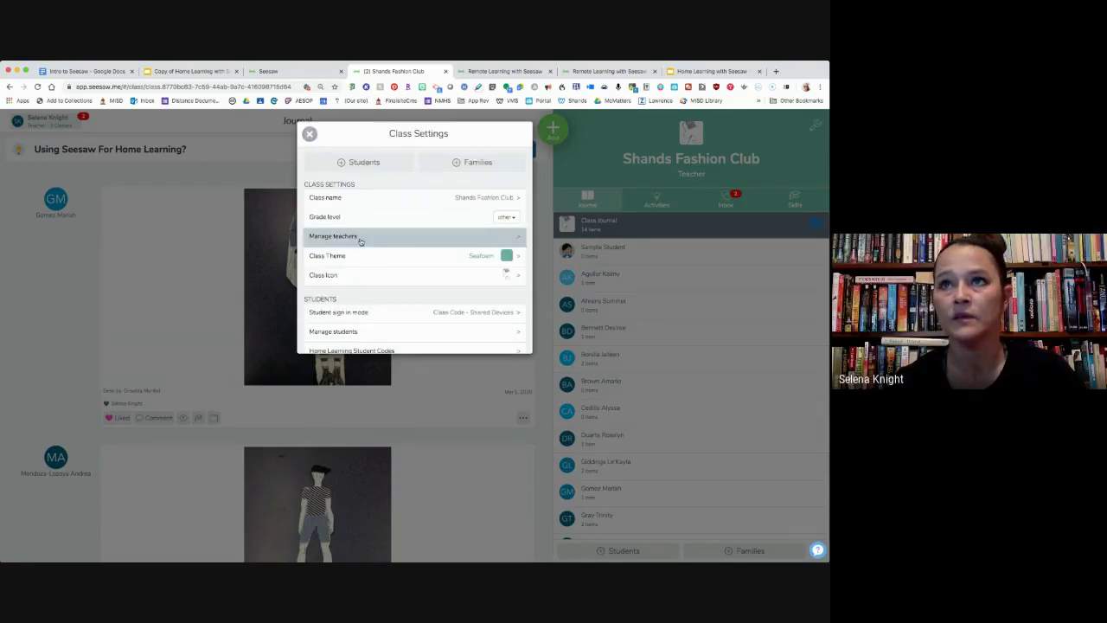
Review the student sign-in modes in the class settings, keeping Class Code - Shared Devices.
scroll(372, 237, "down", 3)
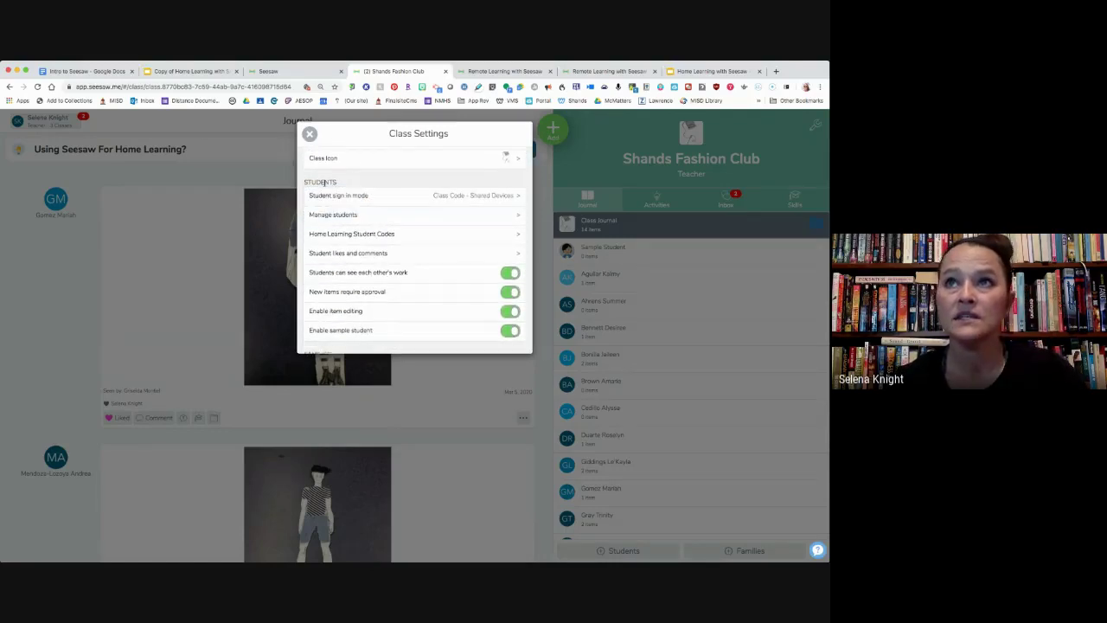
left_click(437, 204)
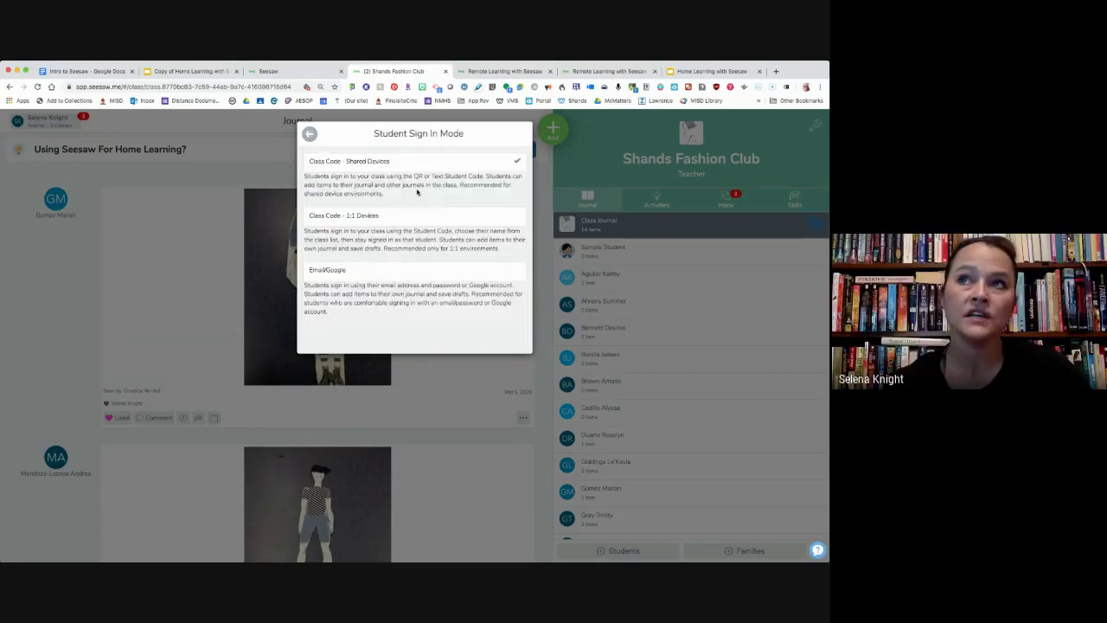
left_click(398, 167)
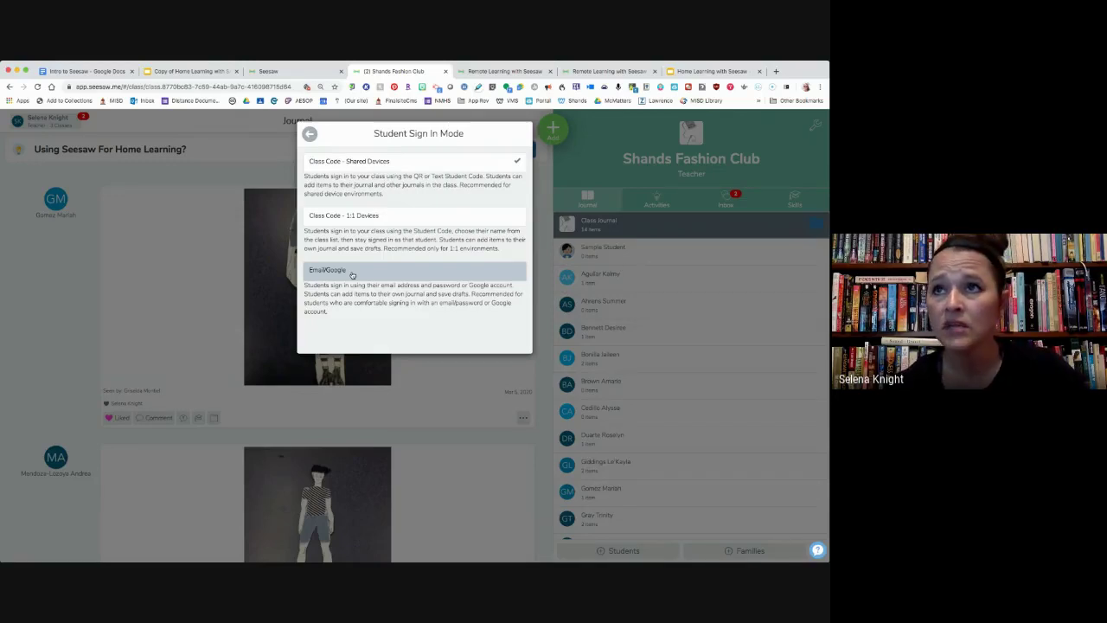
left_click(310, 134)
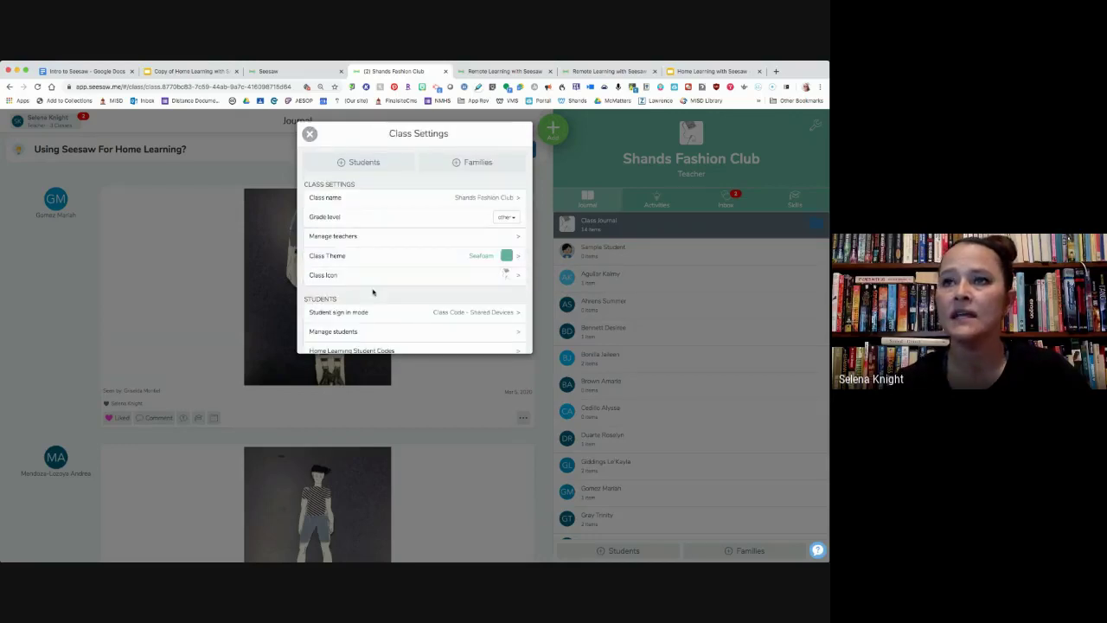
Generate the printable Home Learning Student Codes, read through the instructions and individual student pages, and return to the class settings.
scroll(441, 318, "down", 1)
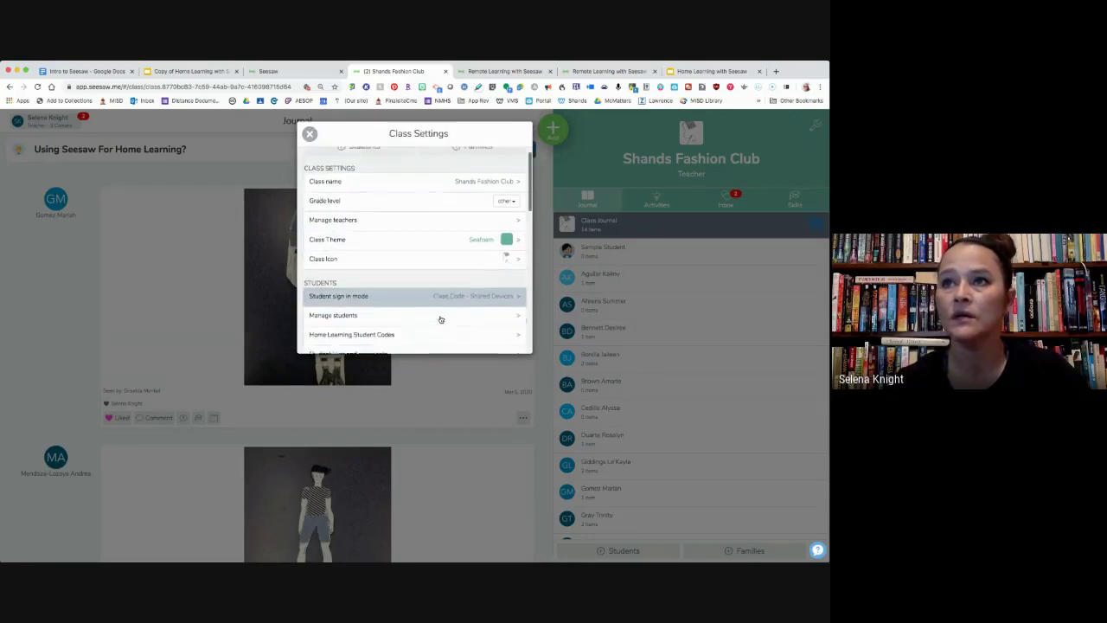
left_click(391, 334)
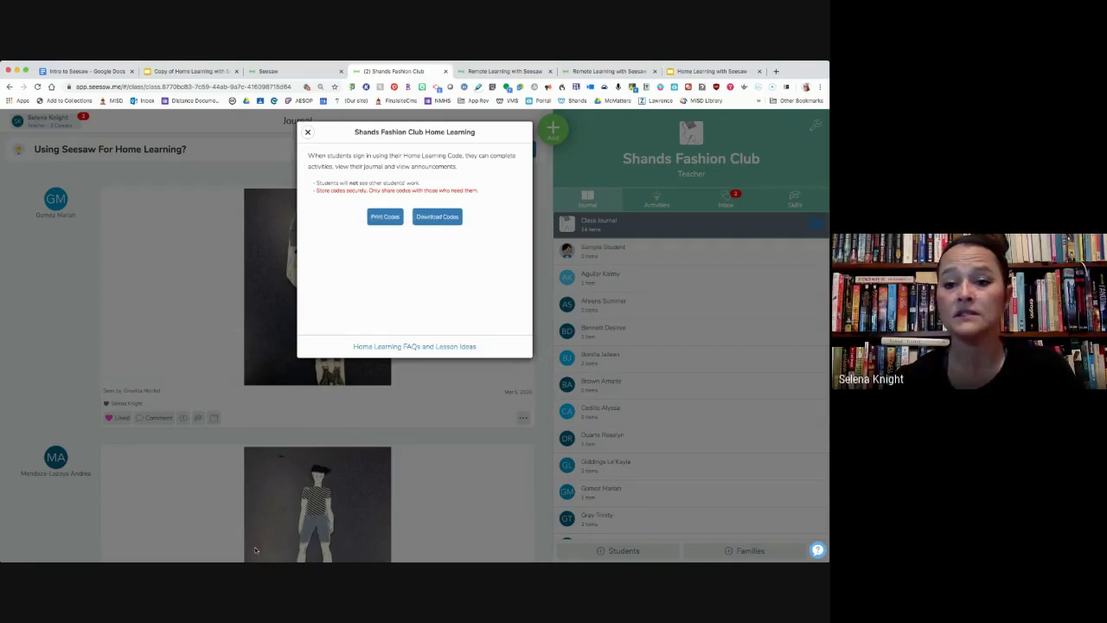
left_click(393, 219)
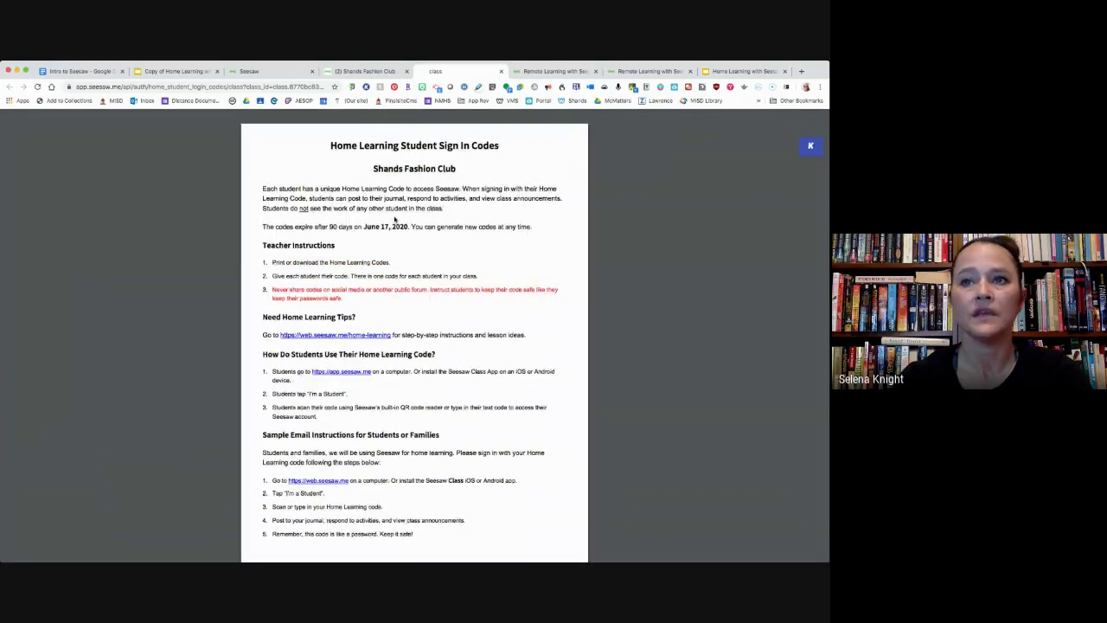
scroll(395, 220, "down", 5)
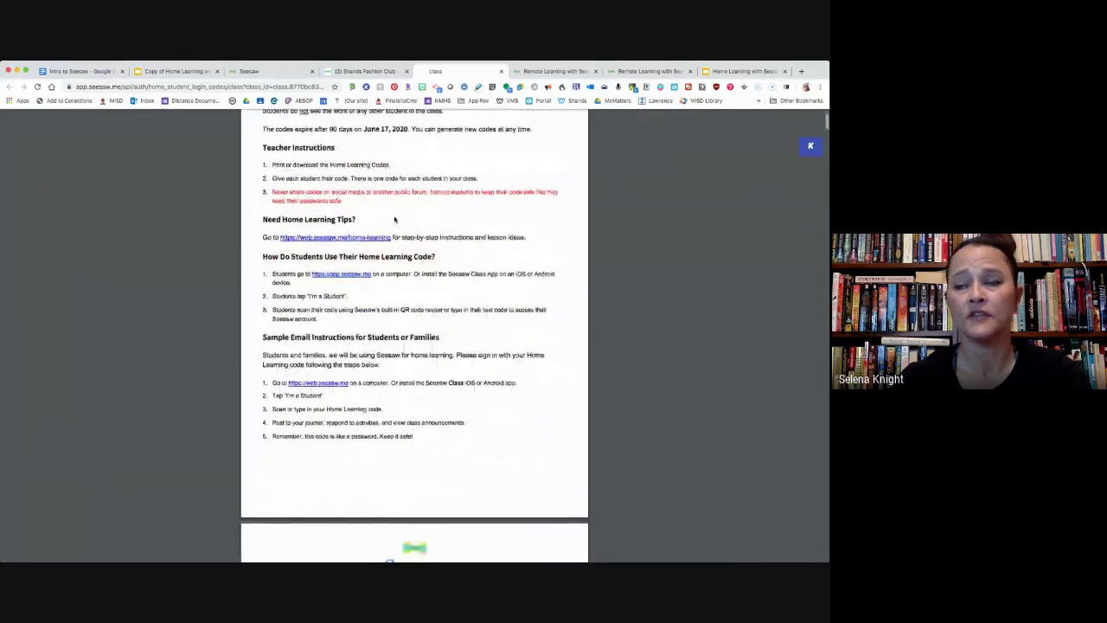
scroll(394, 220, "down", 5)
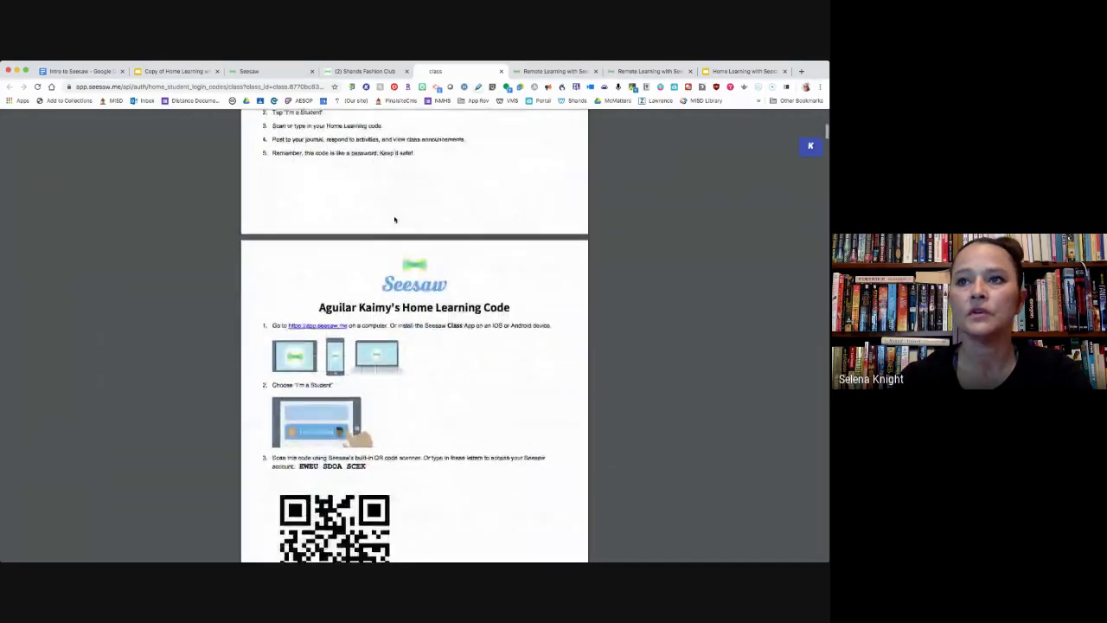
scroll(394, 219, "down", 2)
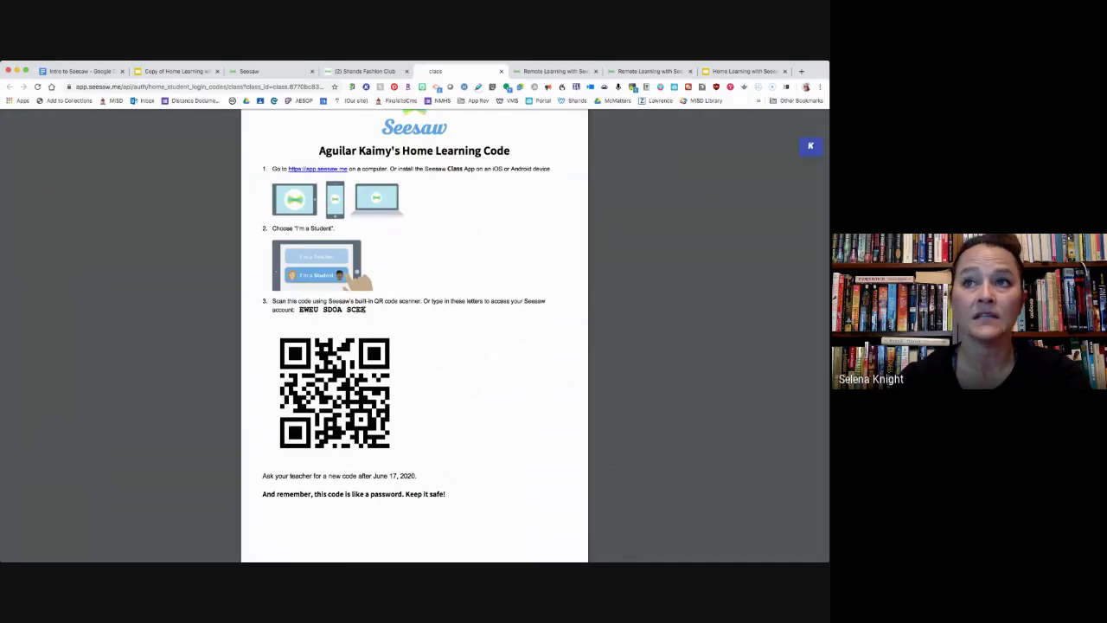
scroll(362, 308, "down", 6)
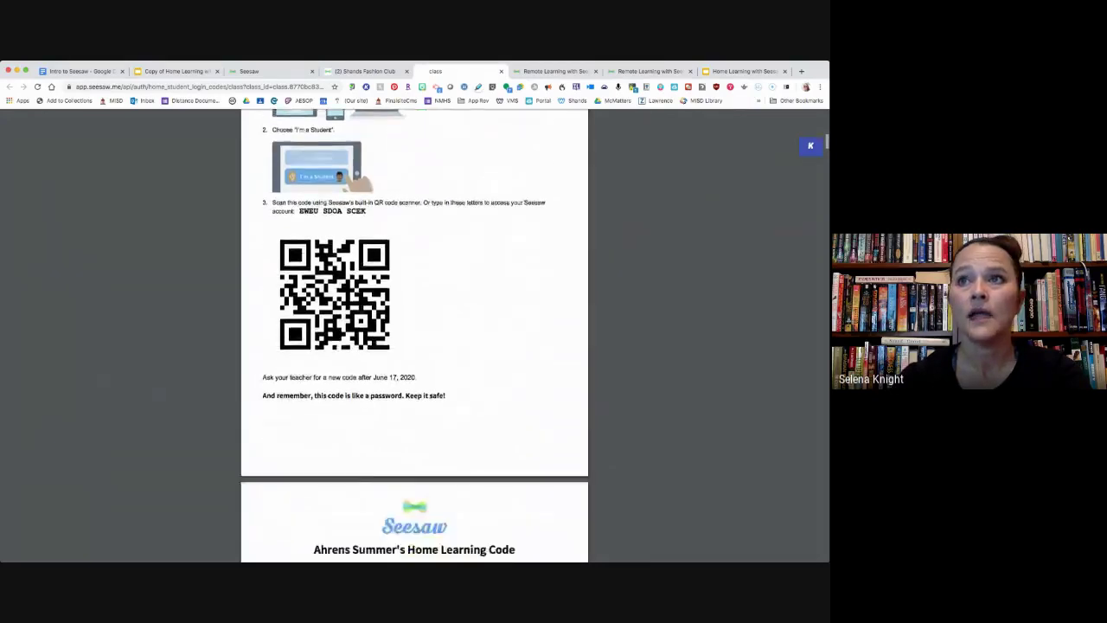
scroll(363, 308, "down", 3)
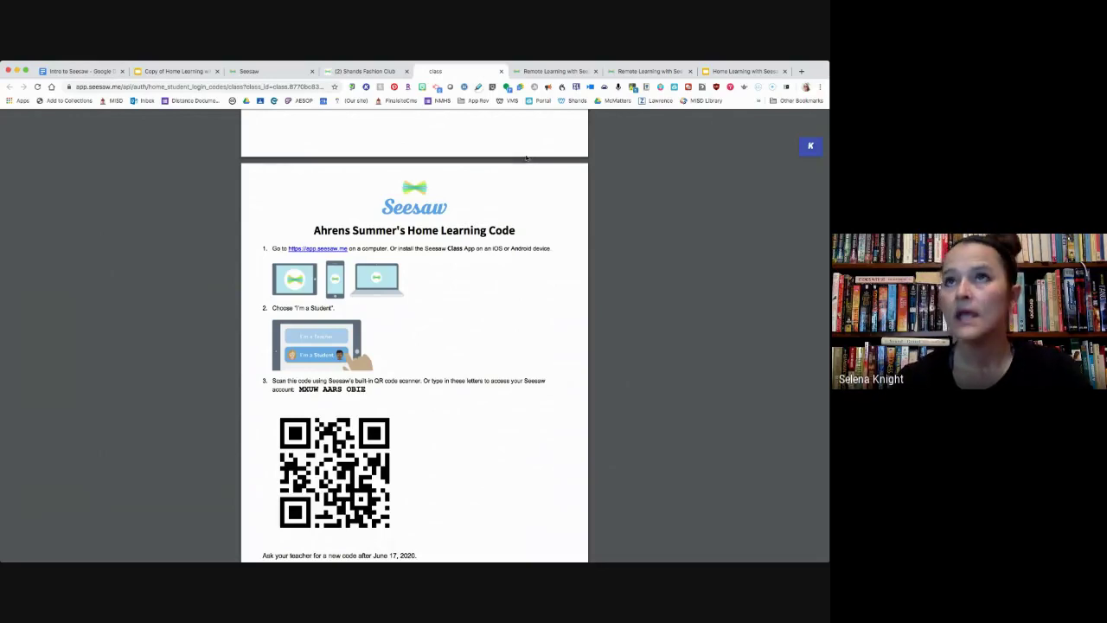
left_click(364, 72)
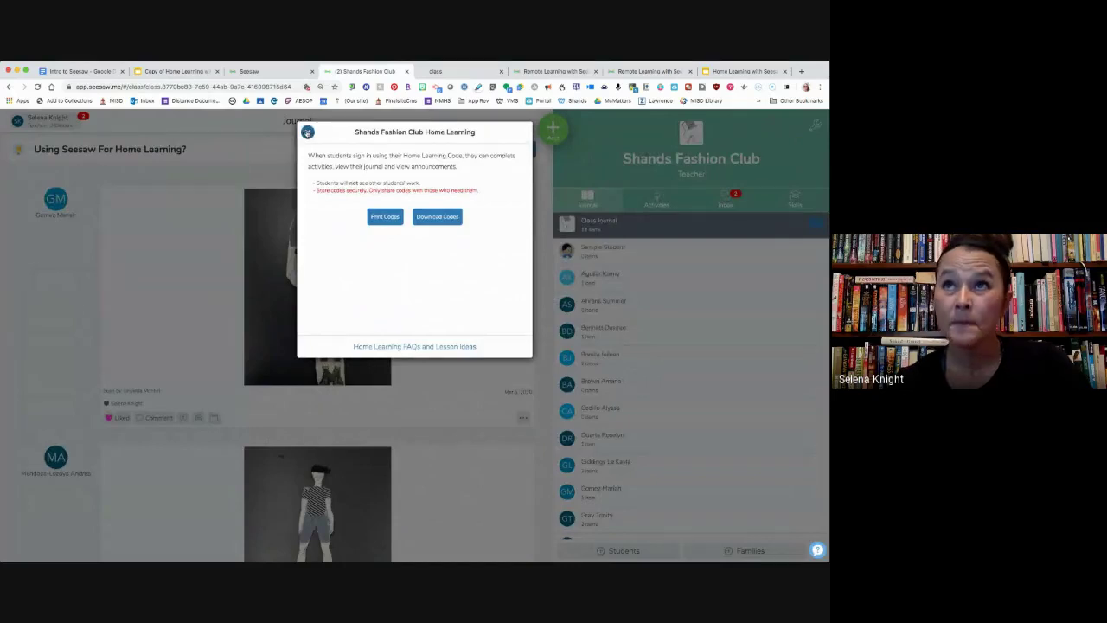
left_click(307, 132)
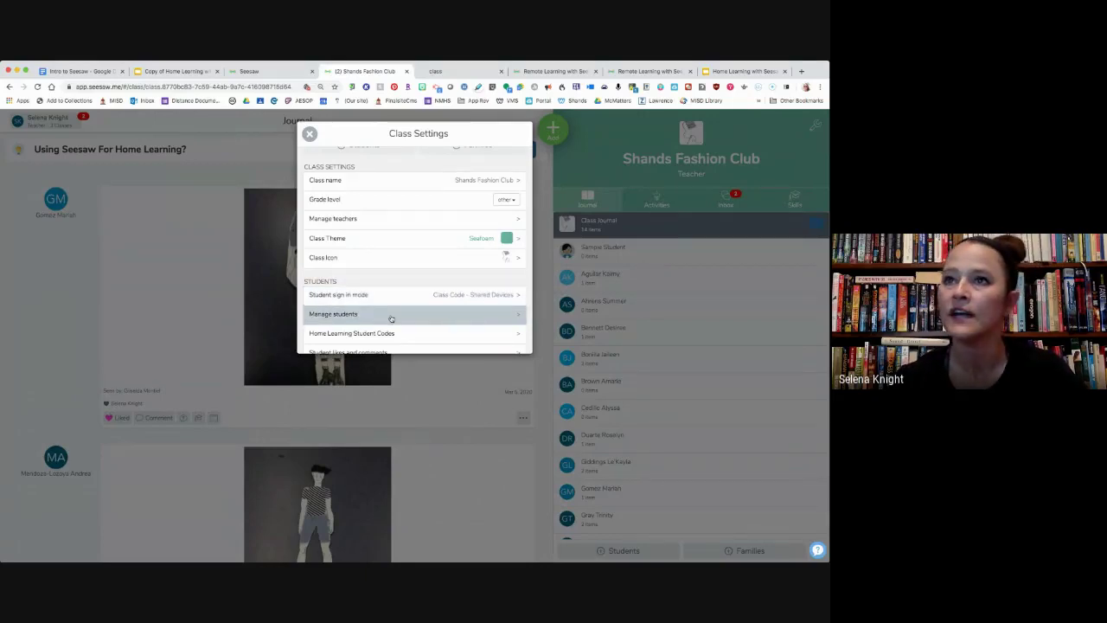
Enable student likes in the class's student likes and comments settings, and return to the class settings.
scroll(391, 319, "down", 3)
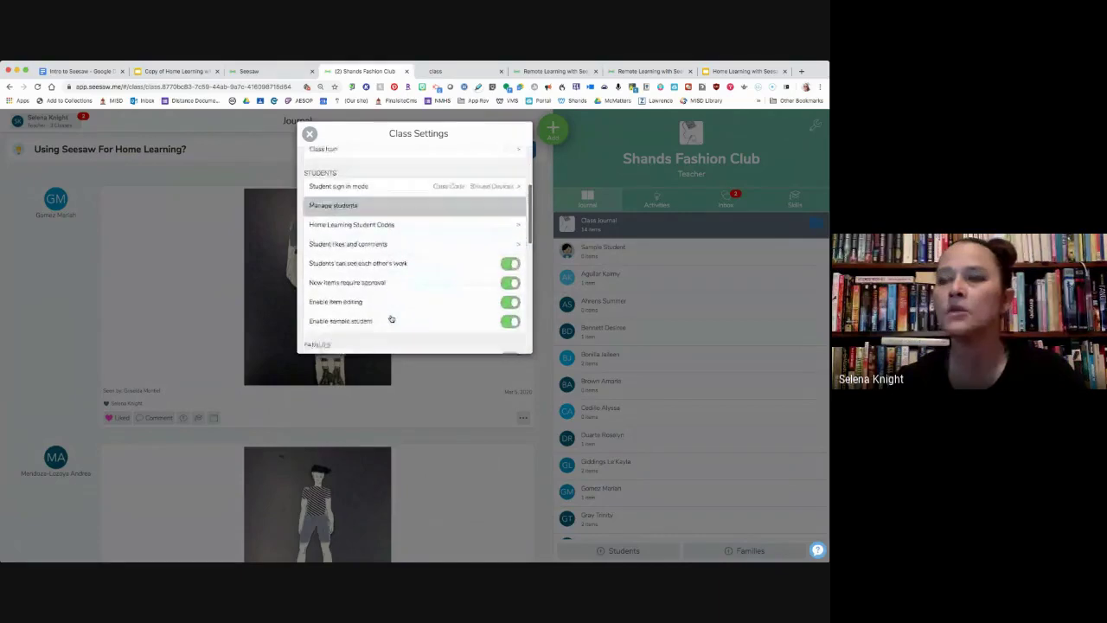
scroll(391, 317, "down", 1)
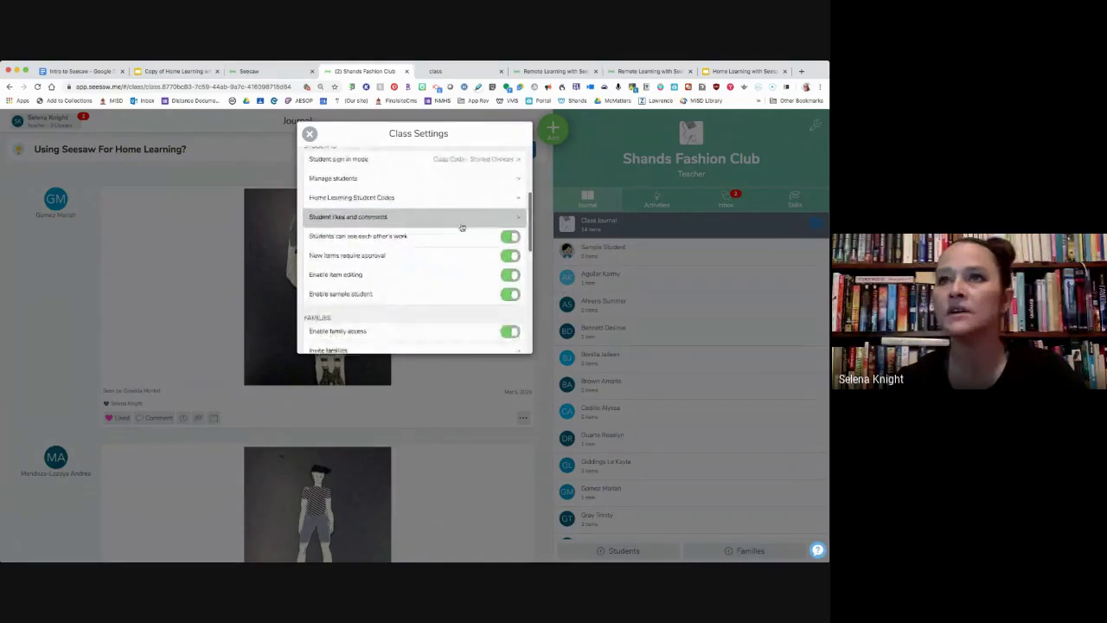
left_click(398, 221)
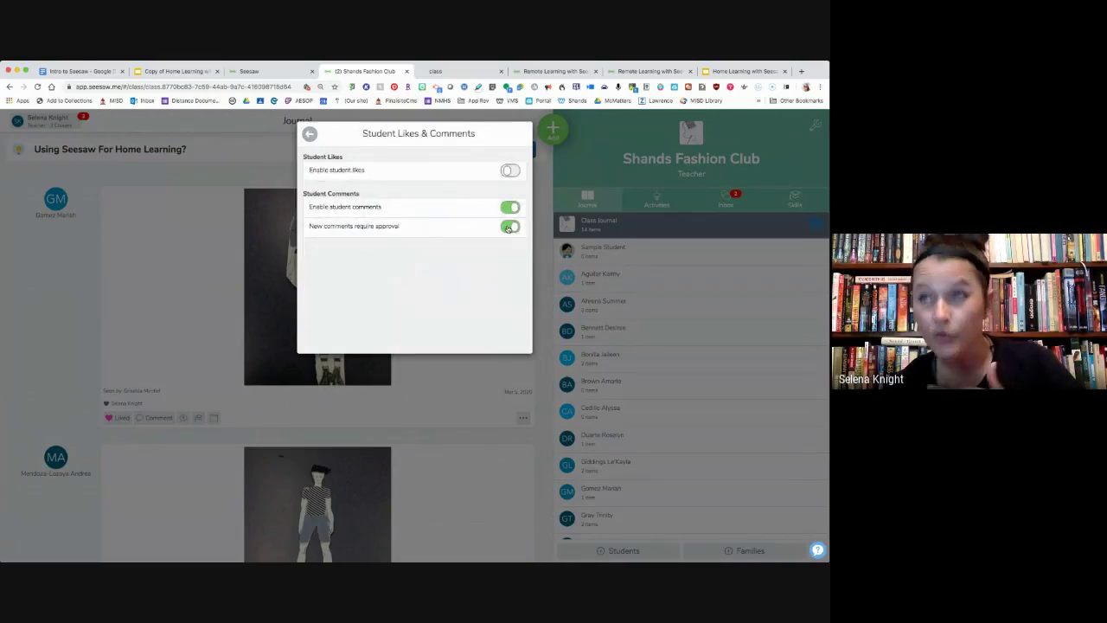
left_click(511, 172)
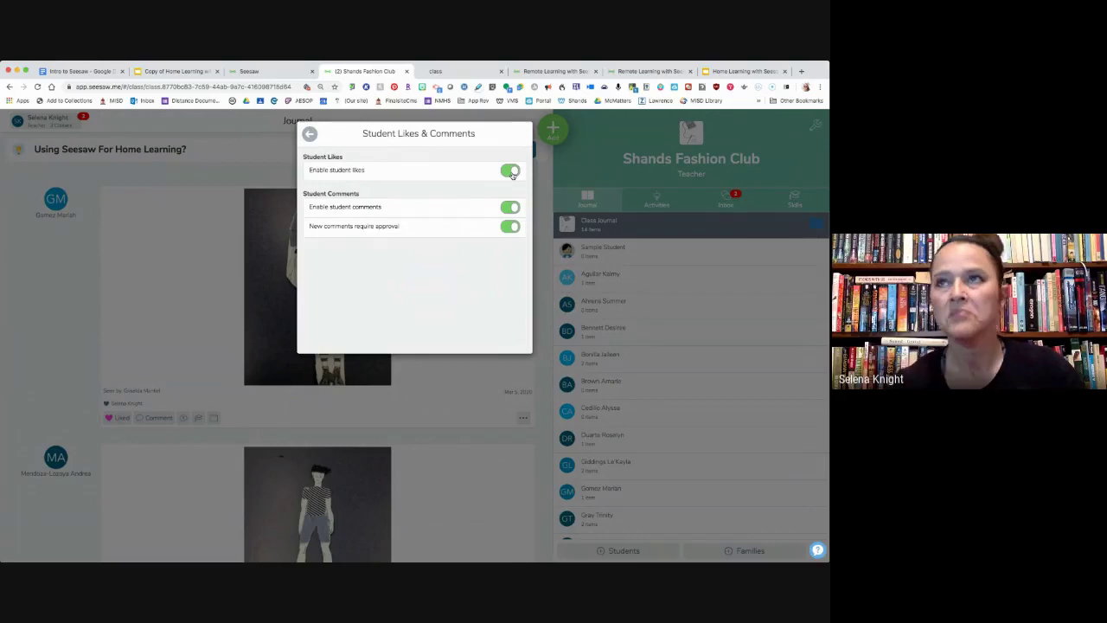
left_click(310, 134)
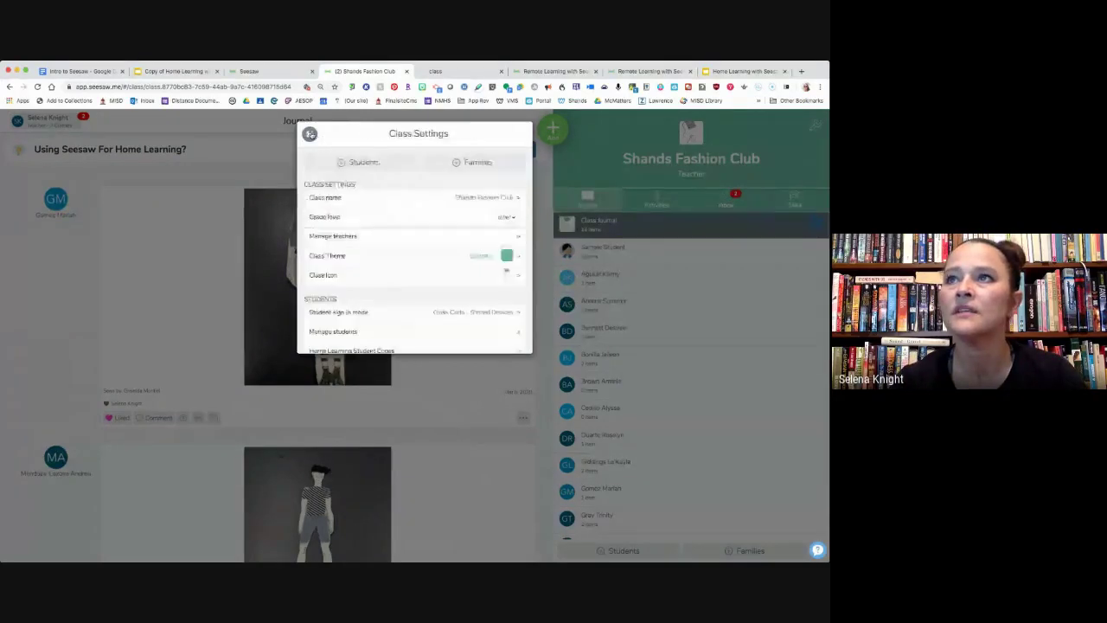
Review the remaining class settings for students, families, blog, folders, skills and video quality, and close the settings.
scroll(432, 272, "down", 3)
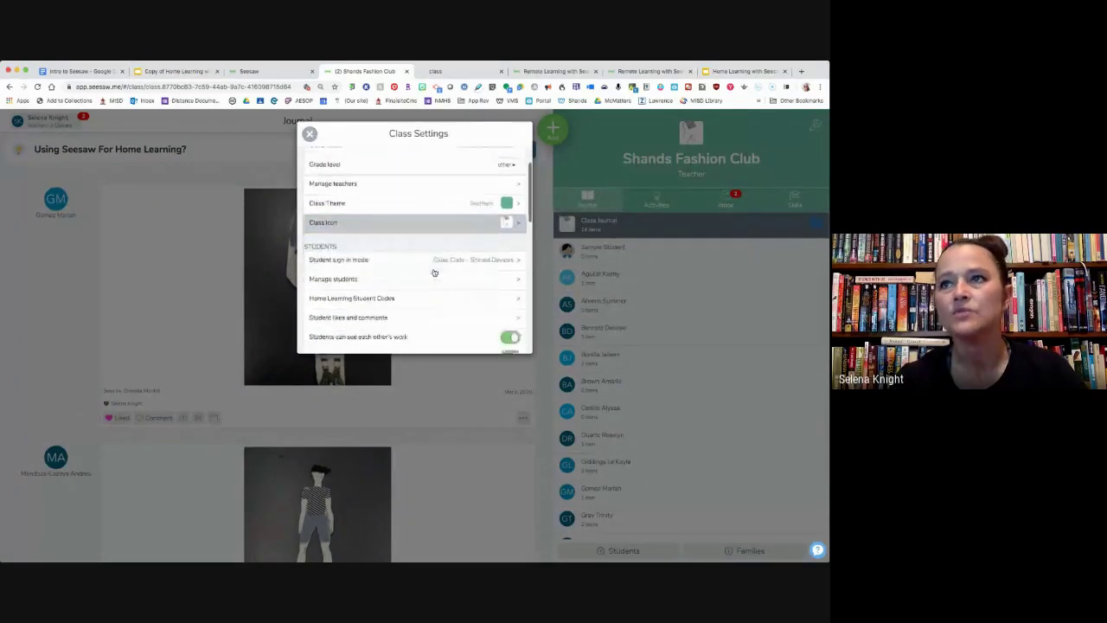
scroll(433, 273, "down", 2)
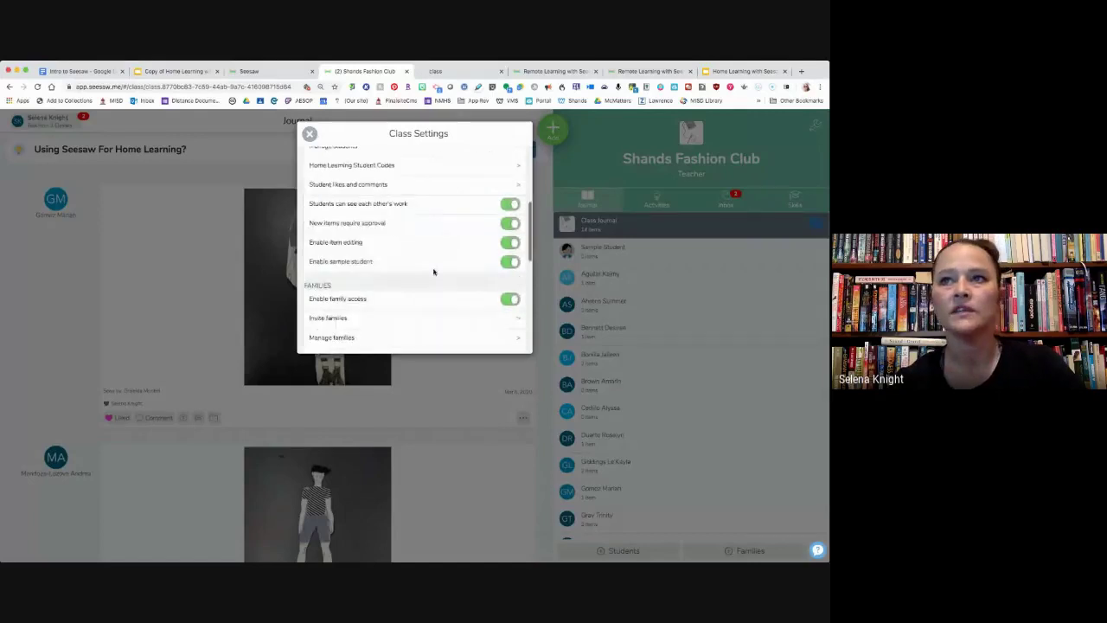
scroll(434, 272, "down", 3)
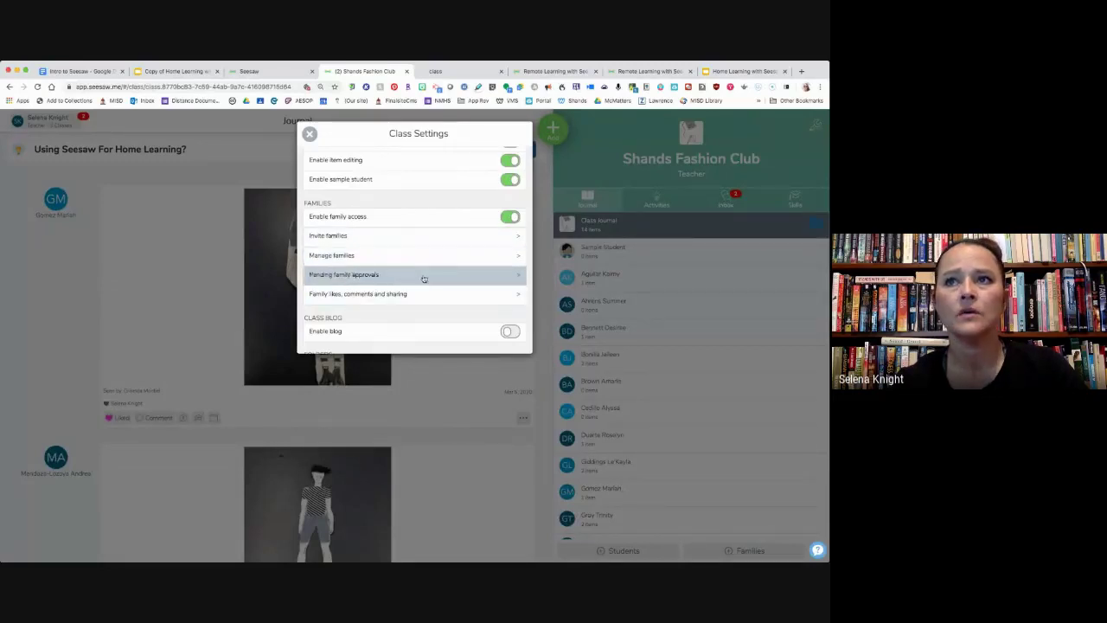
scroll(426, 277, "down", 2)
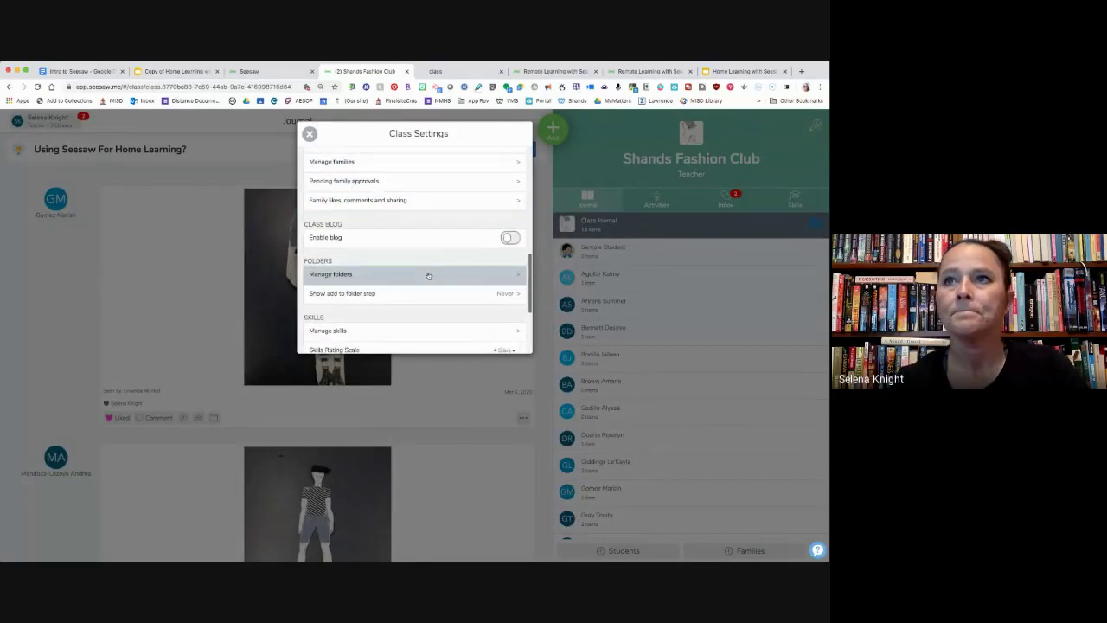
scroll(429, 275, "down", 2)
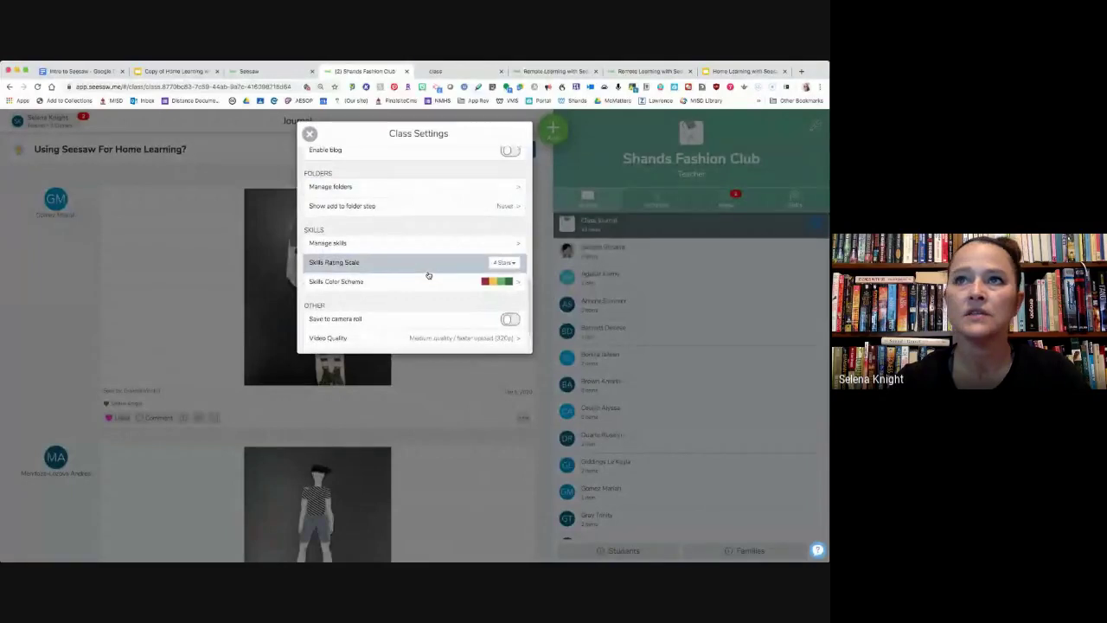
scroll(428, 275, "down", 1)
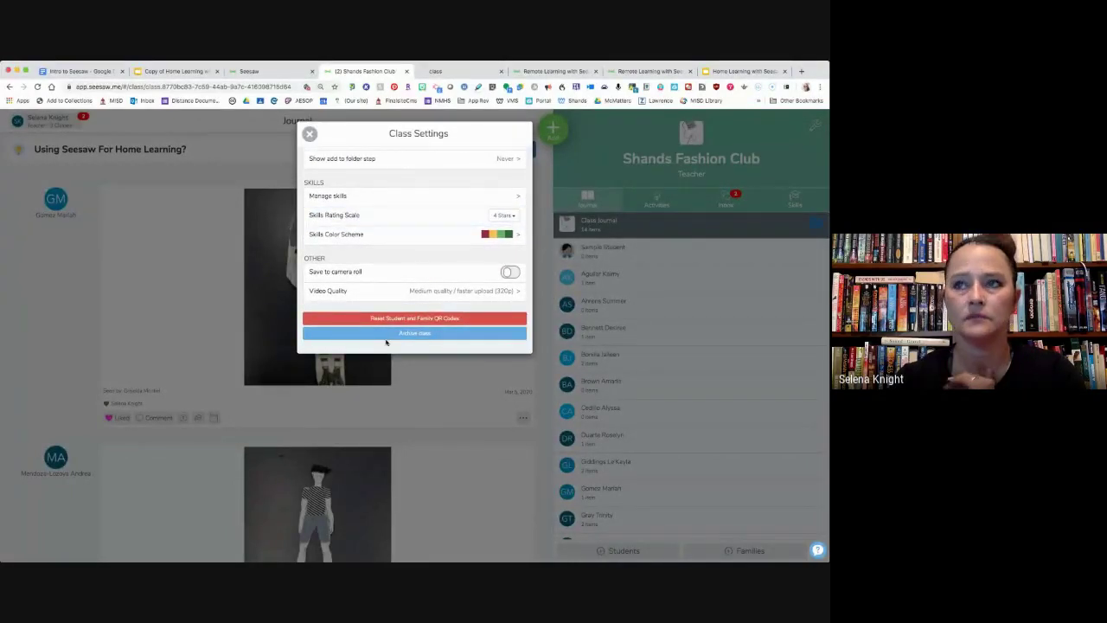
left_click(310, 135)
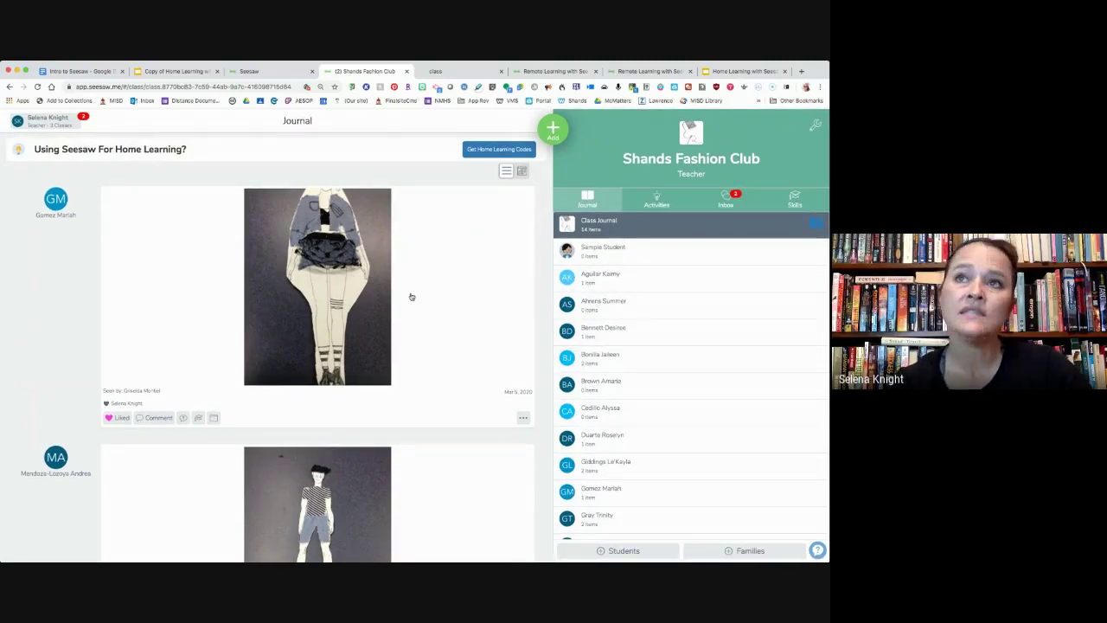
Look through the posts in the class journal, view the first real student's individual journal, and return to the class journal.
scroll(411, 297, "down", 3)
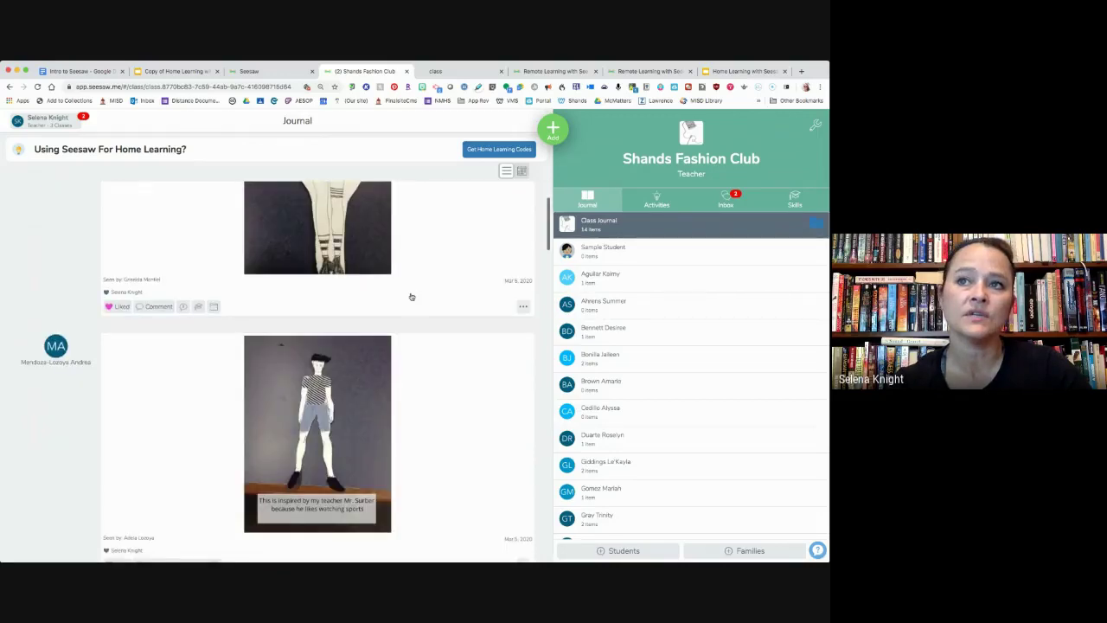
scroll(411, 296, "down", 10)
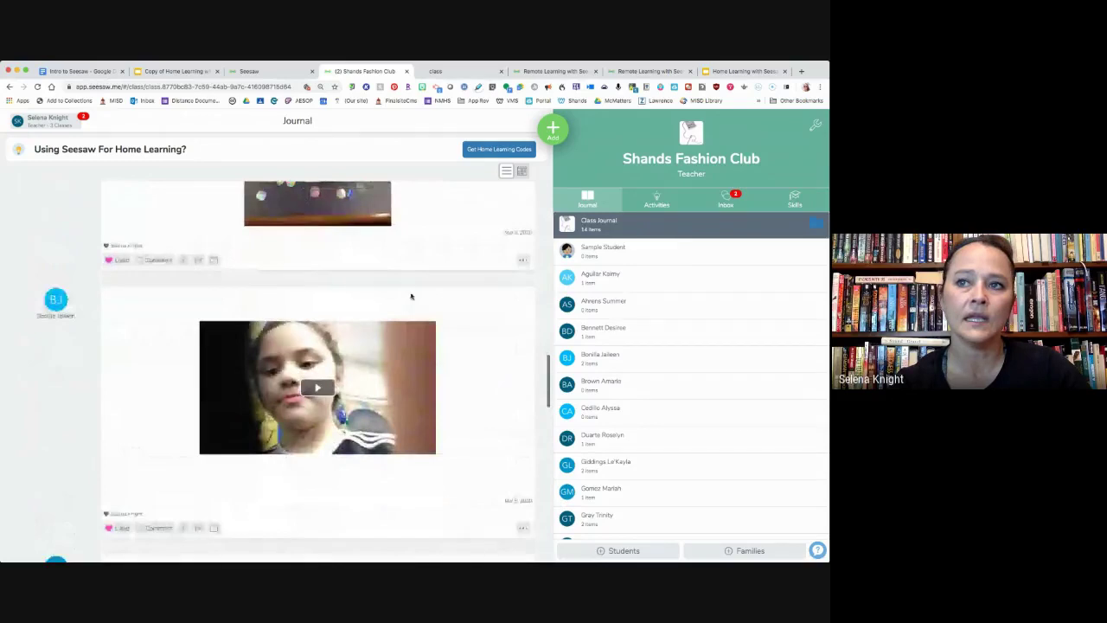
scroll(411, 297, "down", 10)
scroll(411, 296, "up", 20)
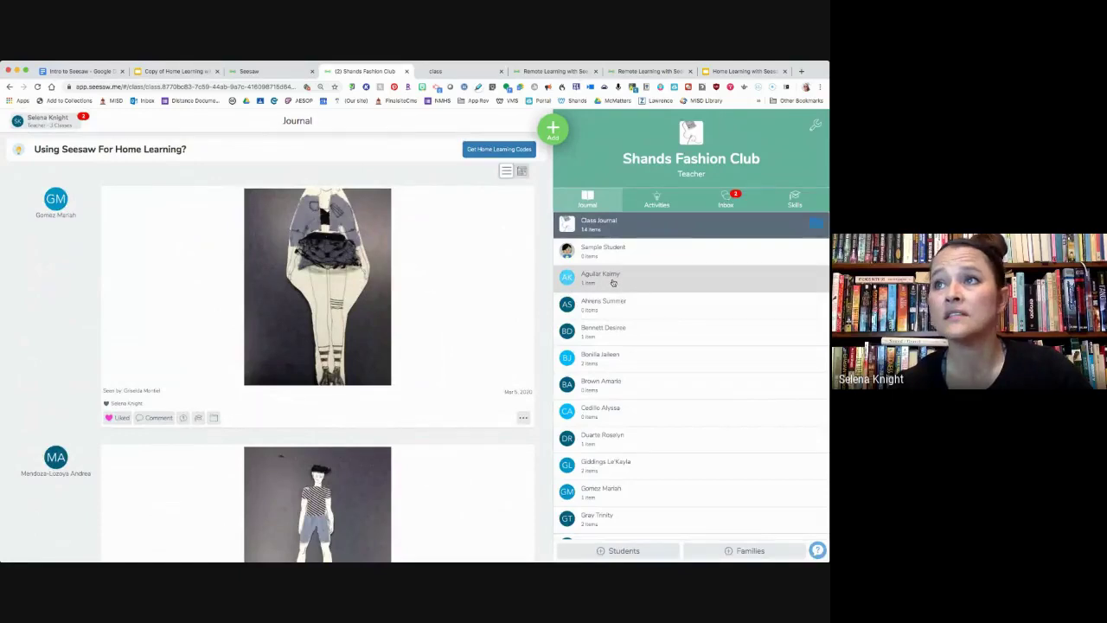
left_click(612, 282)
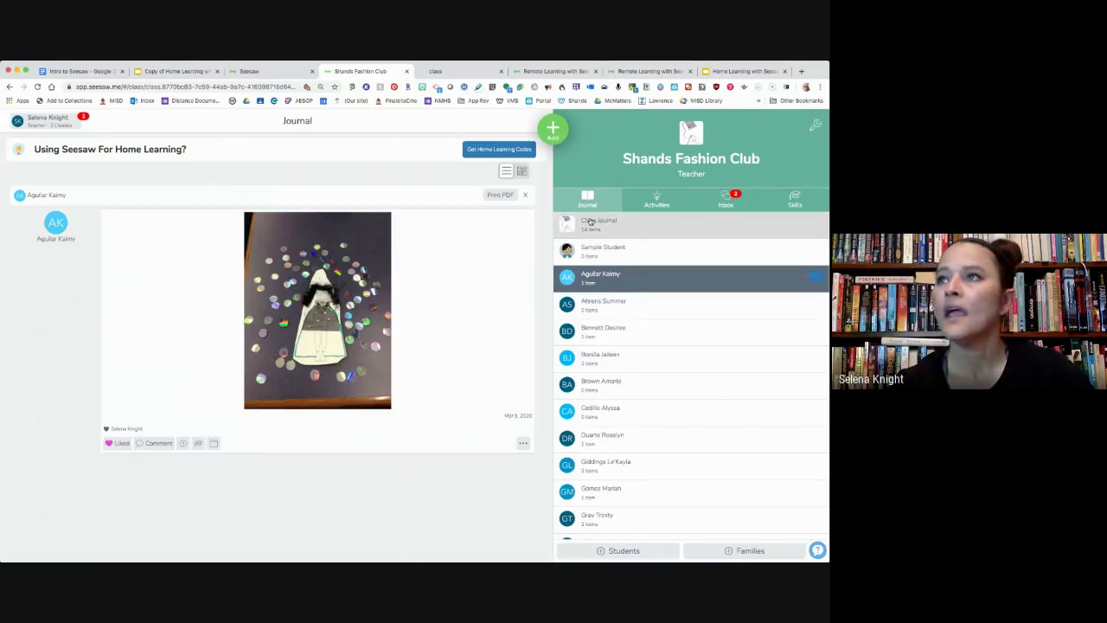
left_click(628, 227)
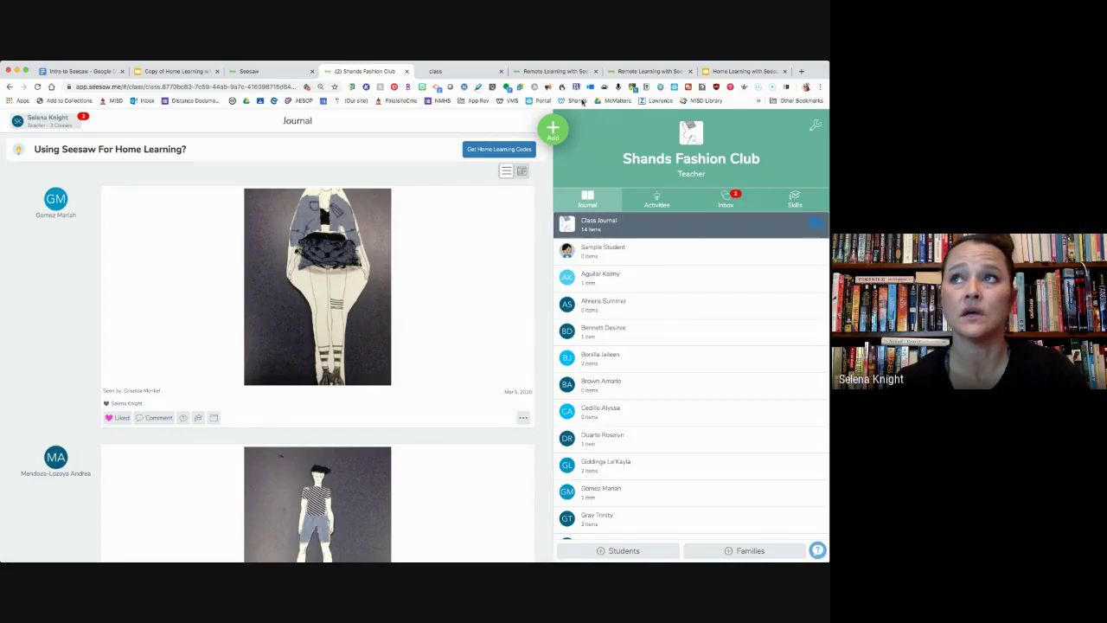
Start an announcement addressed to All Students and Family Members, and close it without sending.
left_click(554, 130)
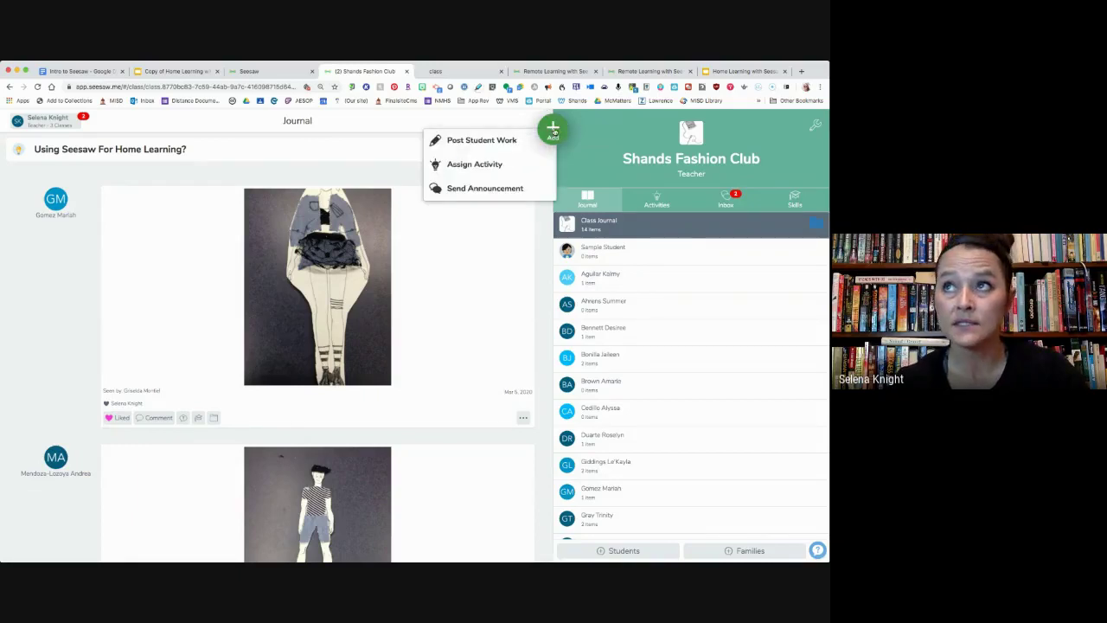
left_click(481, 189)
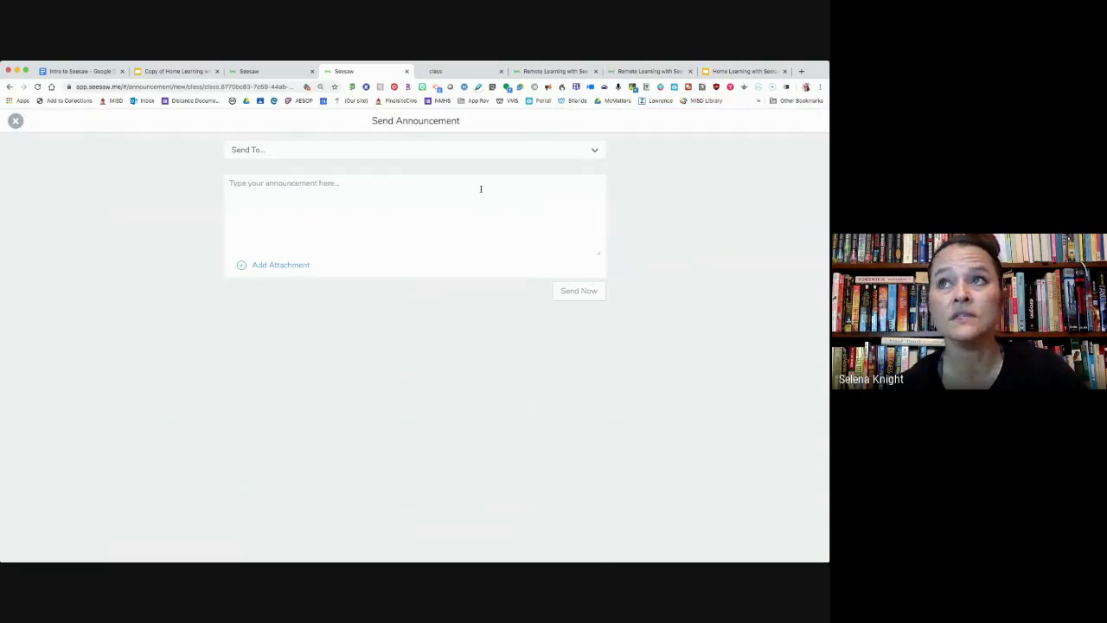
left_click(591, 150)
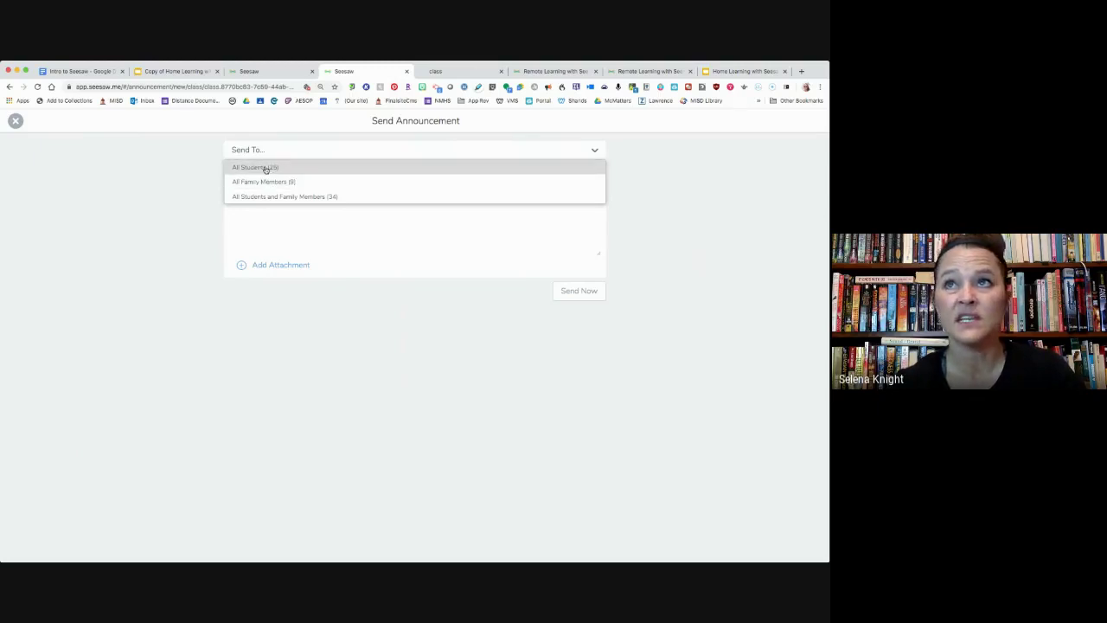
left_click(307, 198)
left_click(295, 205)
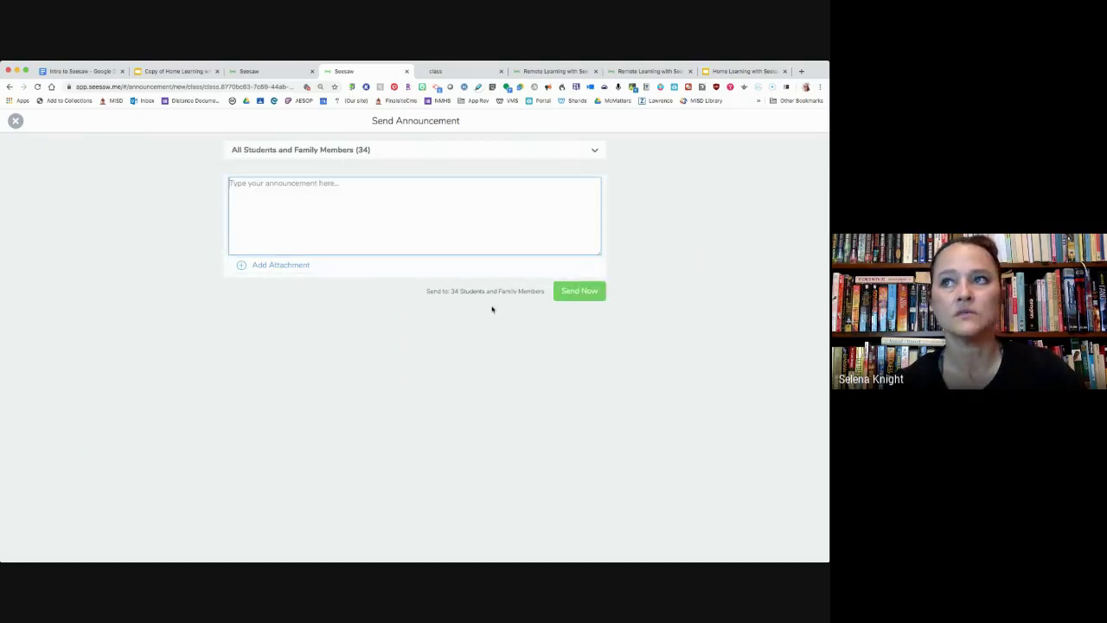
left_click(15, 120)
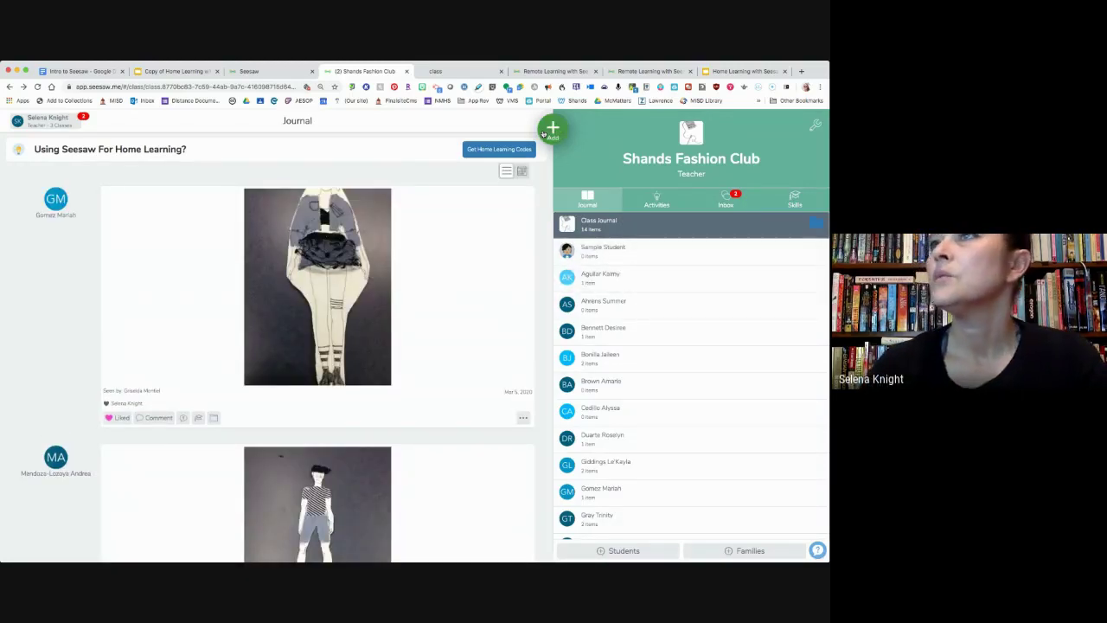
Open the activity library for assigning an activity and filter the community activities to 5th Grade and Math.
left_click(545, 131)
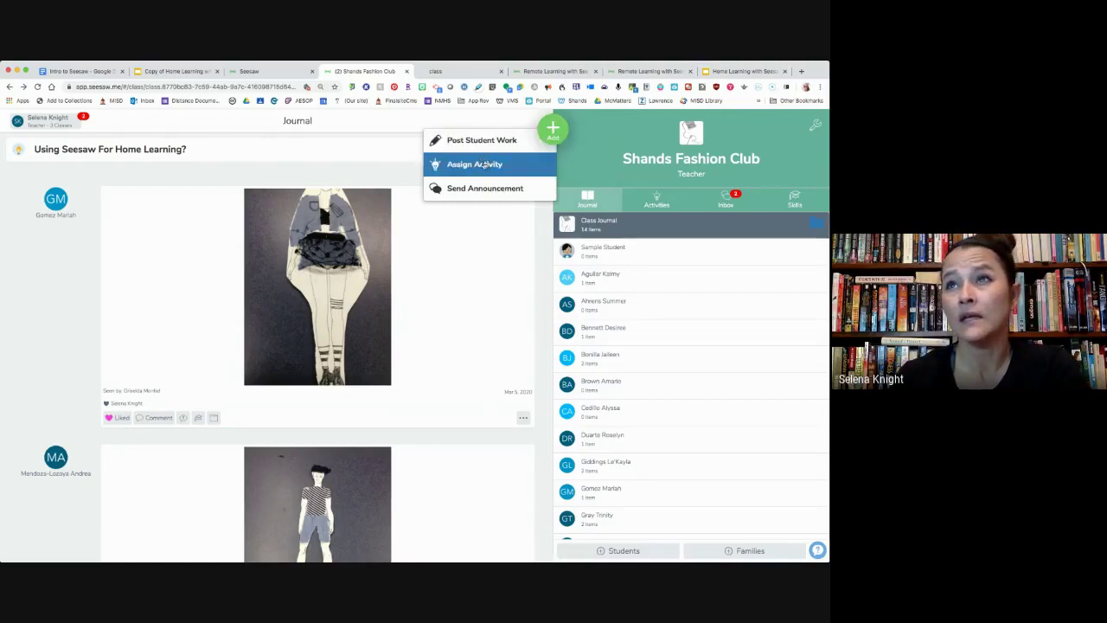
left_click(484, 166)
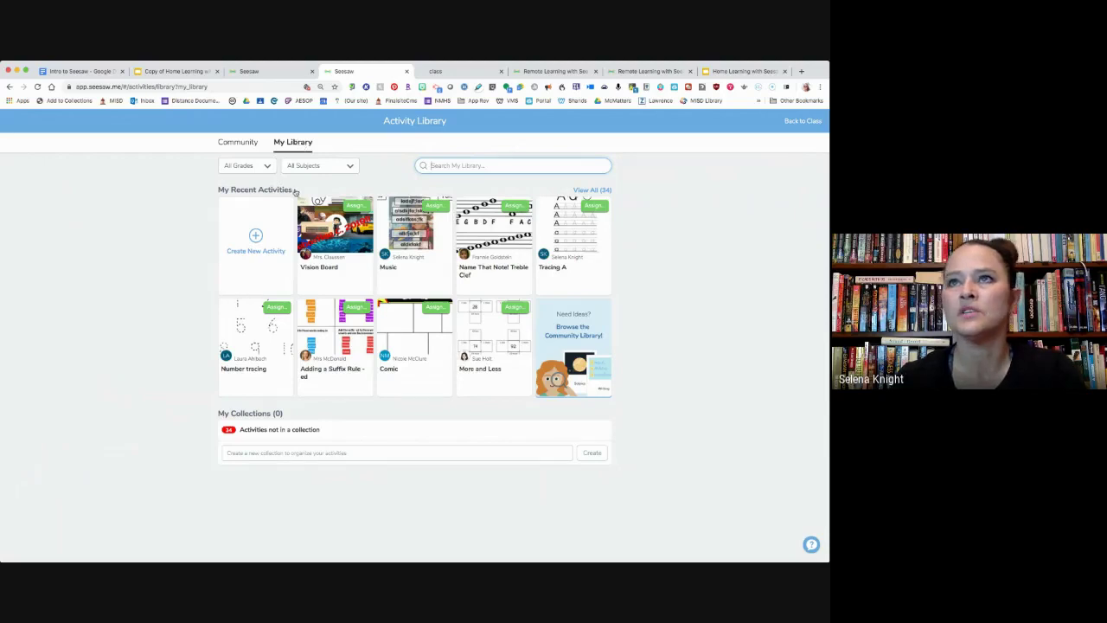
left_click(238, 143)
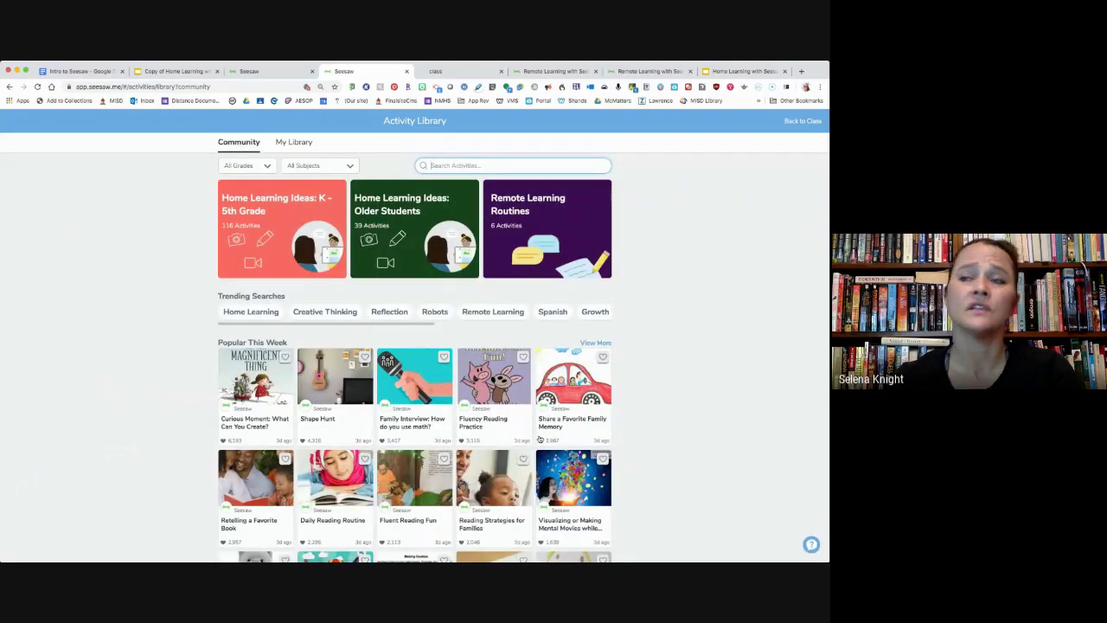
left_click(251, 165)
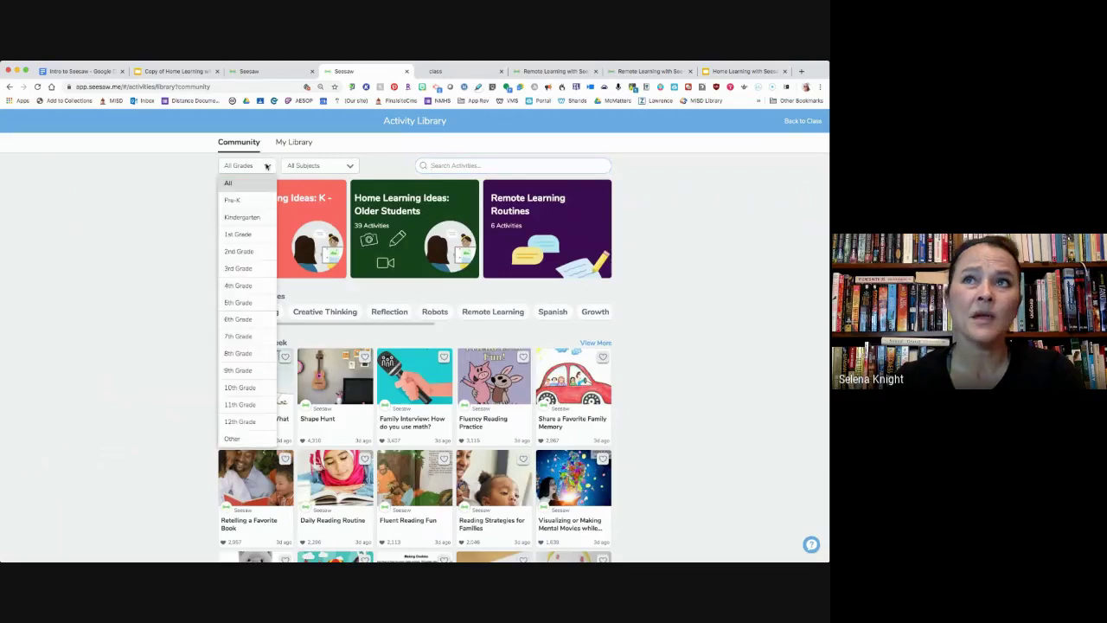
left_click(247, 301)
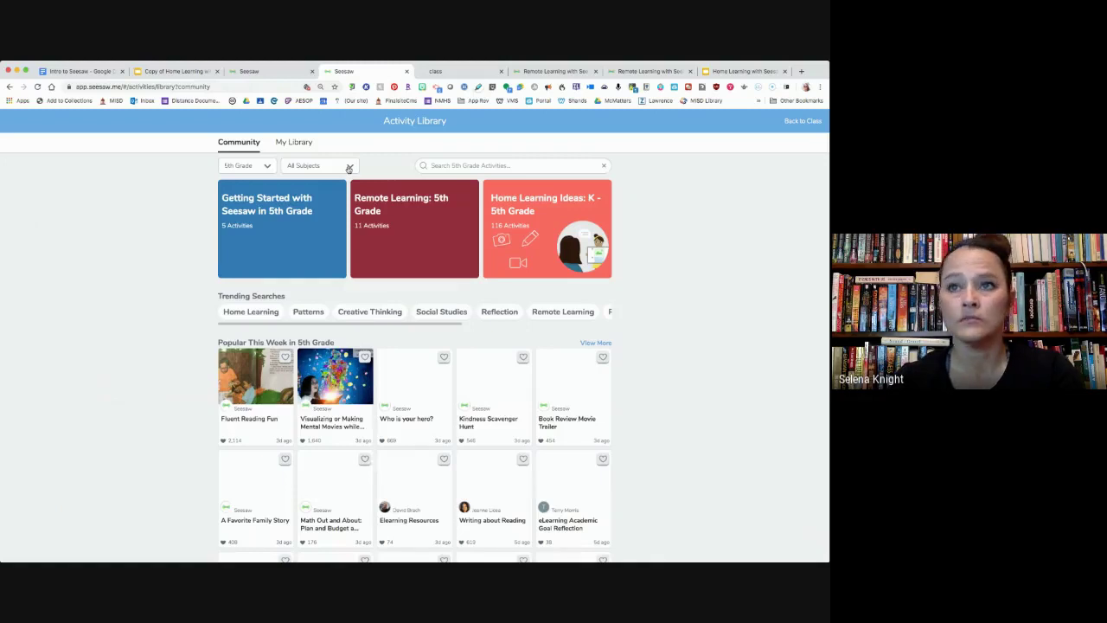
left_click(348, 167)
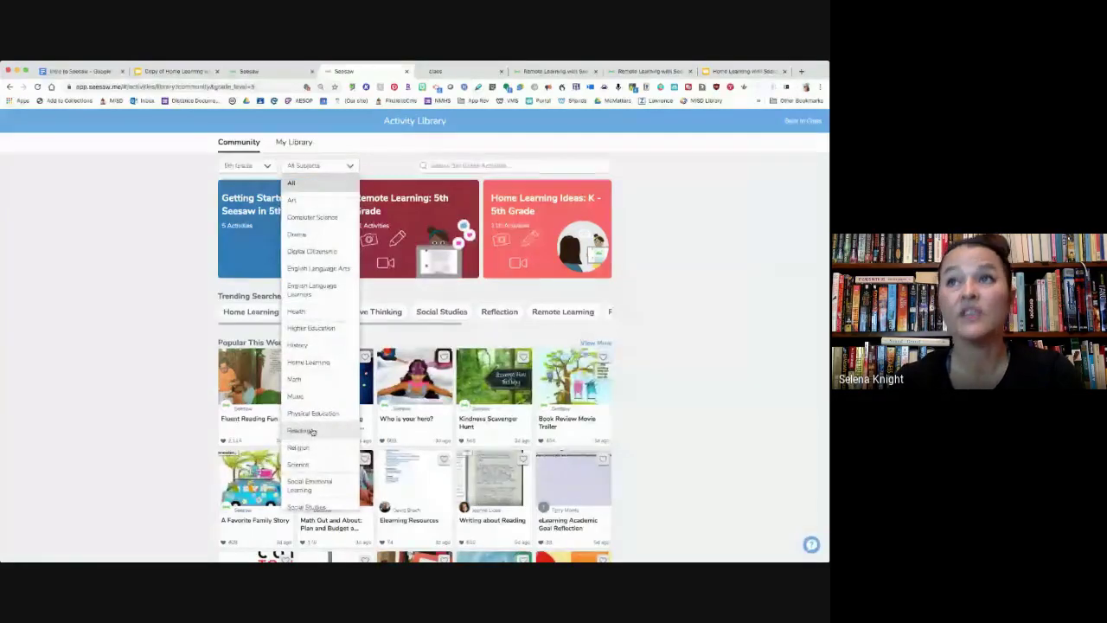
left_click(316, 379)
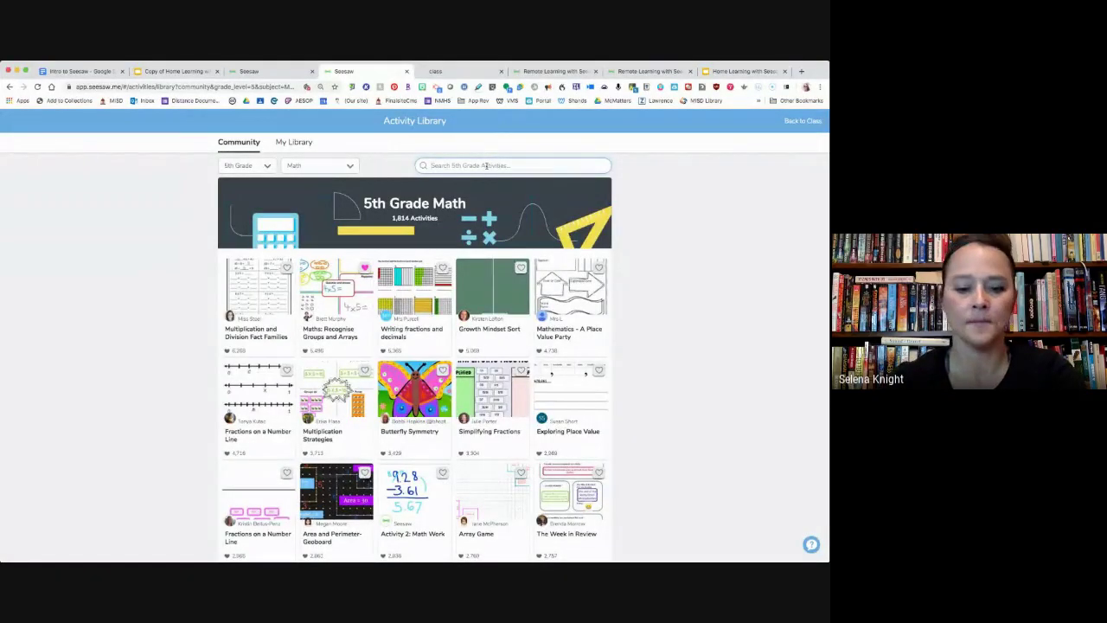
Search the 5th Grade community activities for "fractions" and browse the matching activities.
left_click(486, 165)
type("fractions")
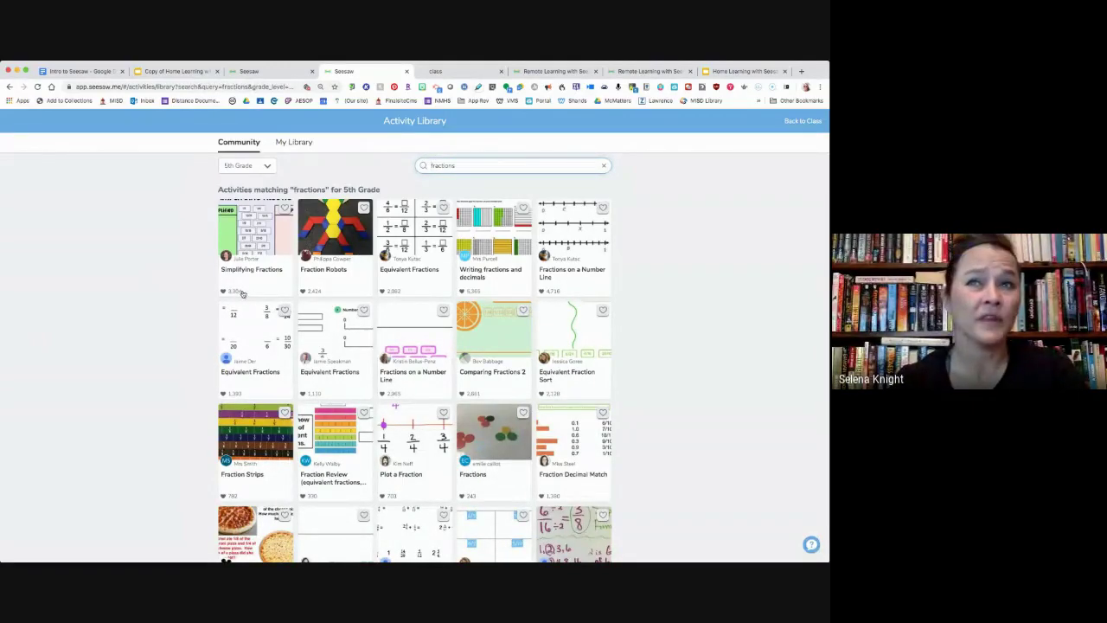
scroll(501, 454, "down", 5)
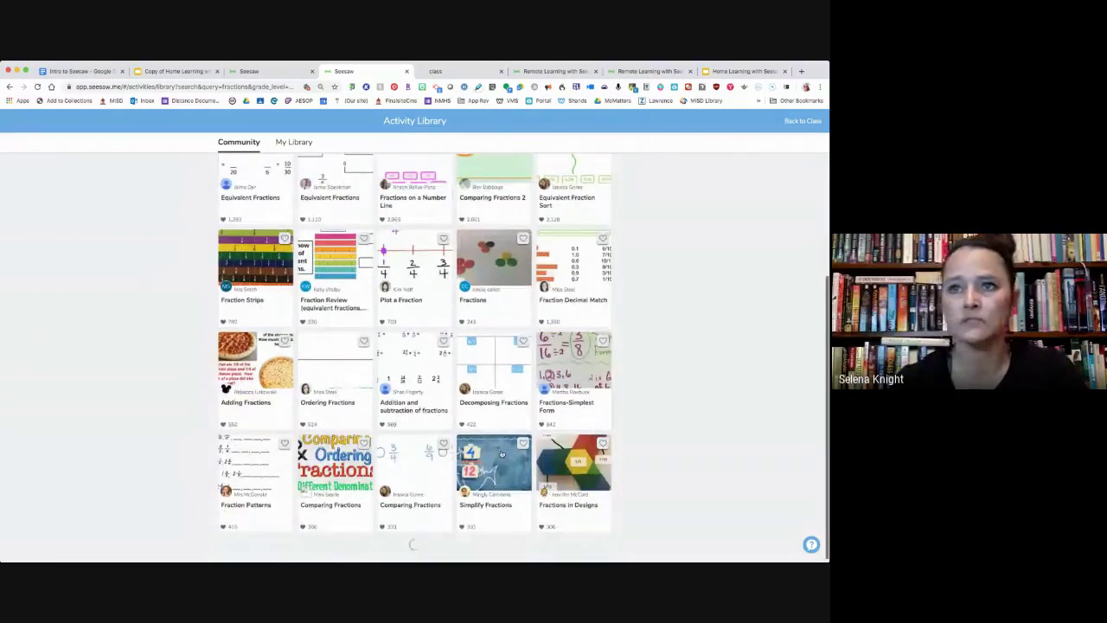
scroll(502, 454, "up", 2)
scroll(501, 454, "up", 3)
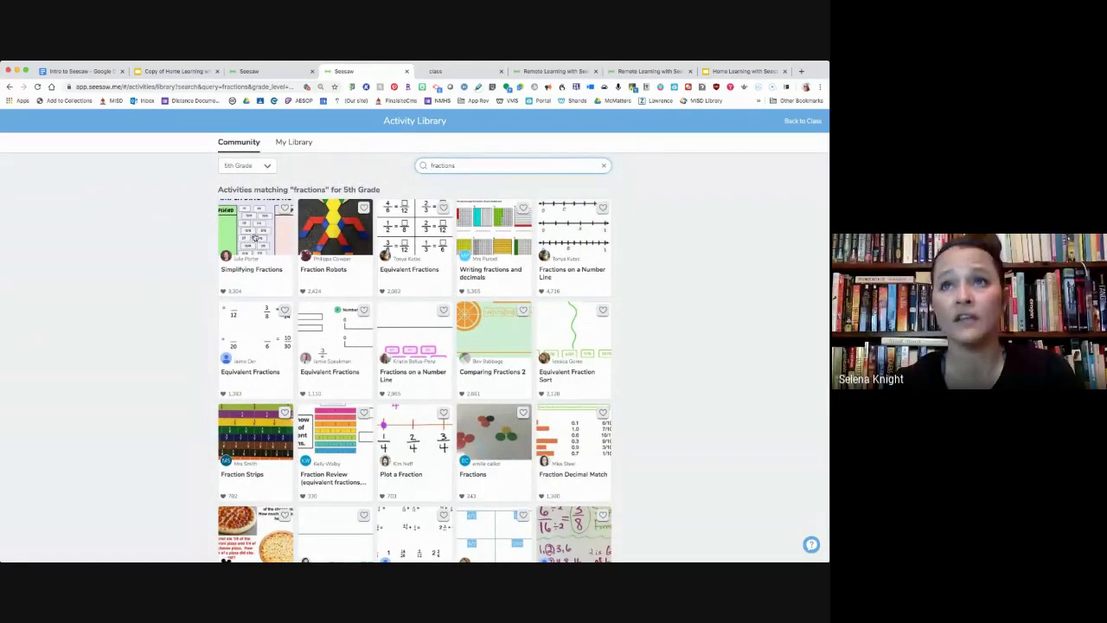
Assign the "Simplifying Fractions" activity to the Shands Fashion Club class and decline emailing it to other teachers.
left_click(254, 236)
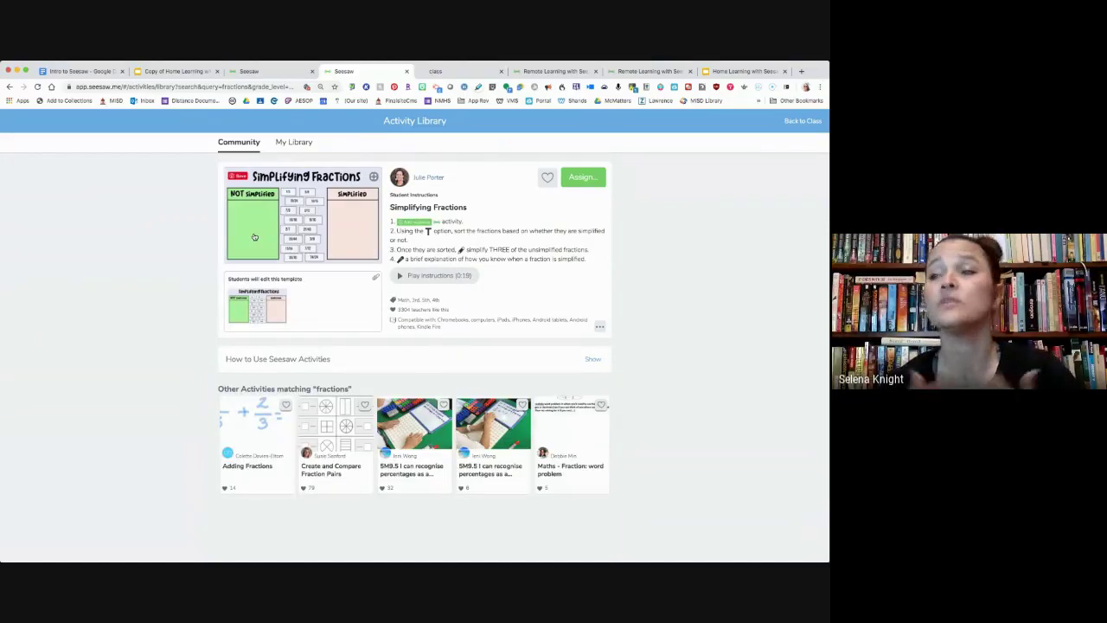
left_click(586, 177)
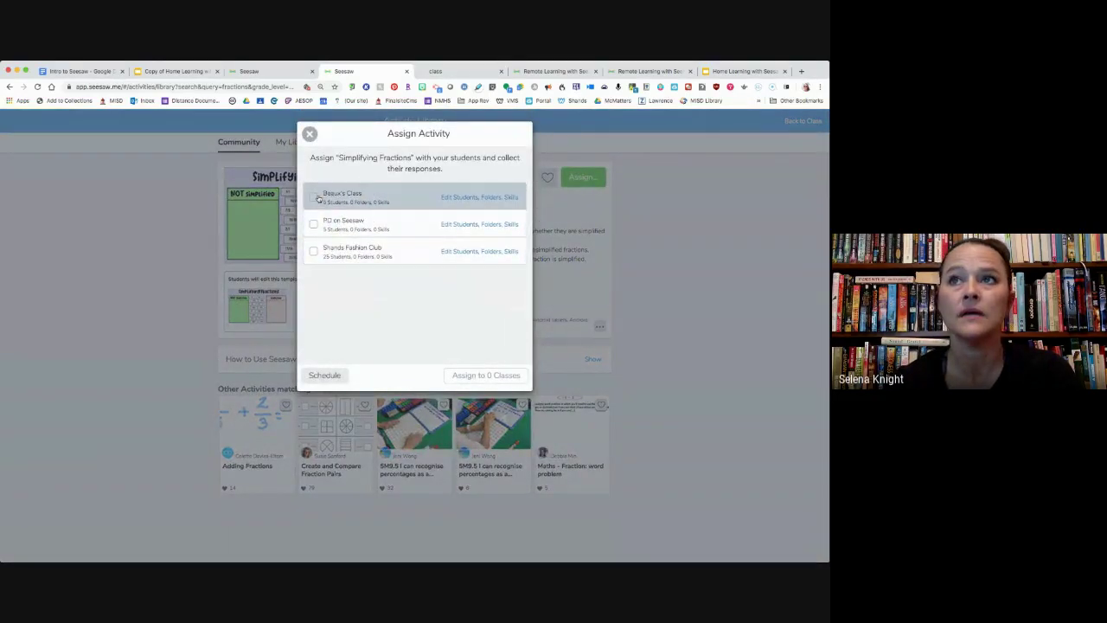
left_click(317, 256)
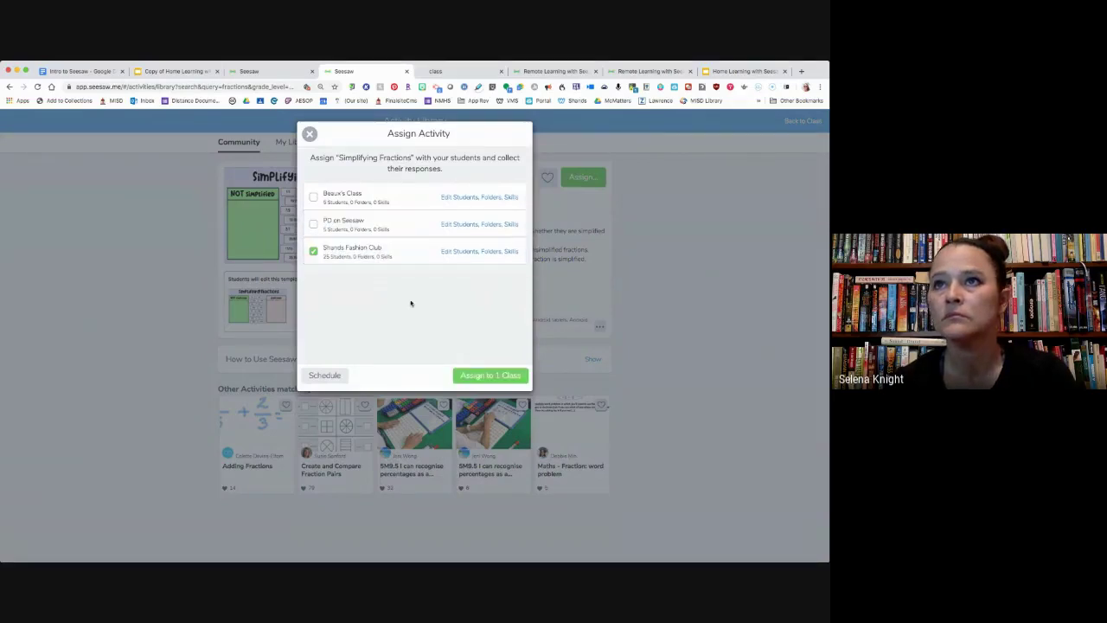
left_click(489, 376)
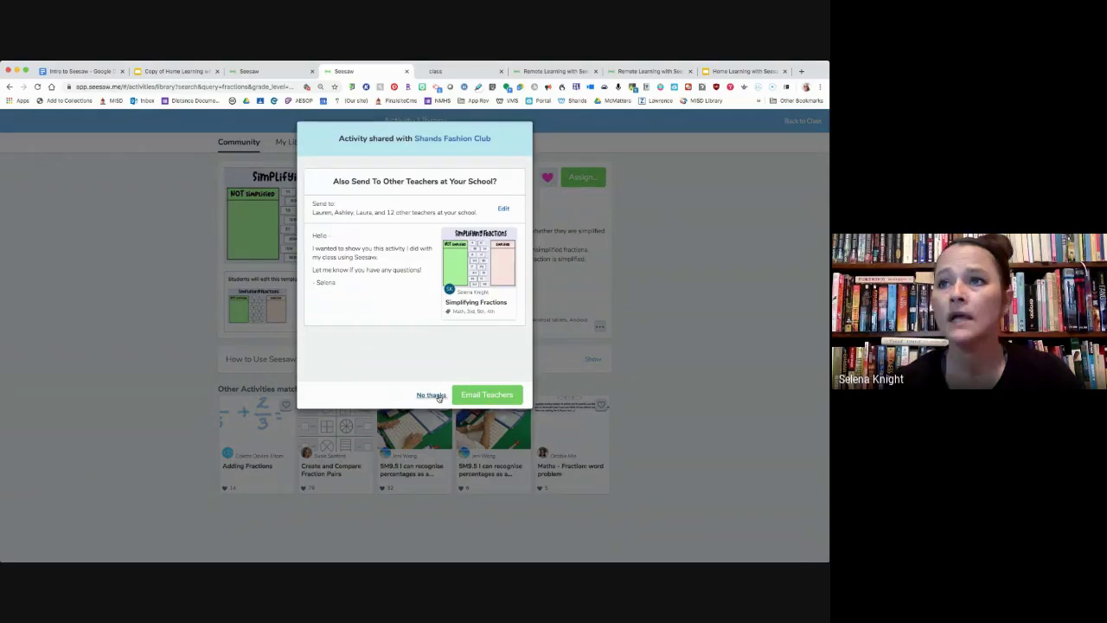
left_click(431, 396)
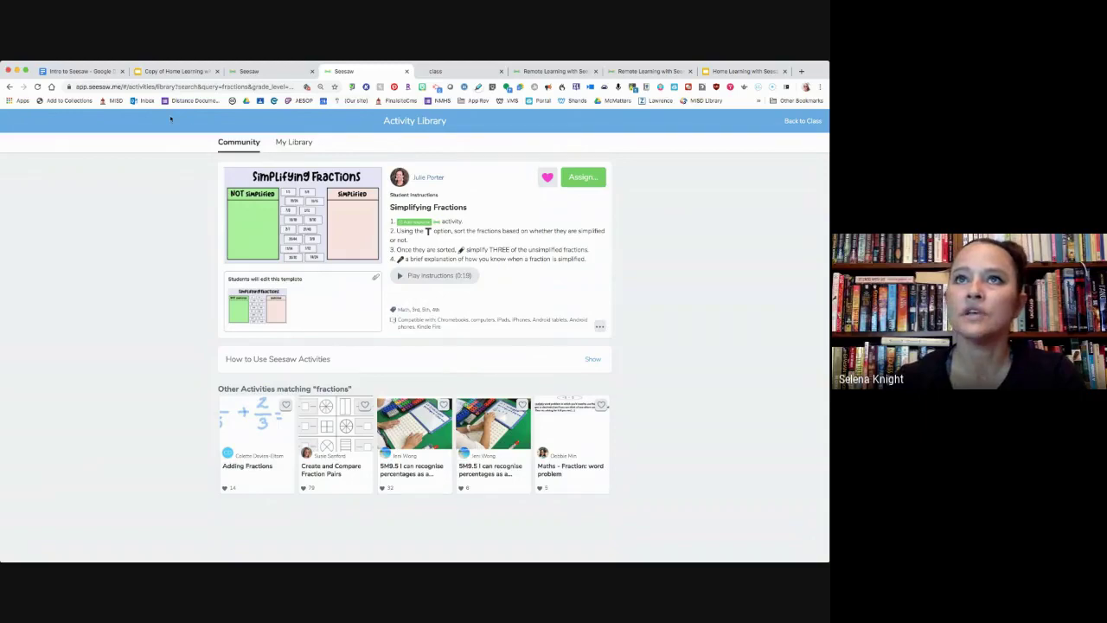
Review the editable settings of the class's assigned "Simplifying Fractions" activity, sample its voice instructions, and leave without saving.
left_click(808, 122)
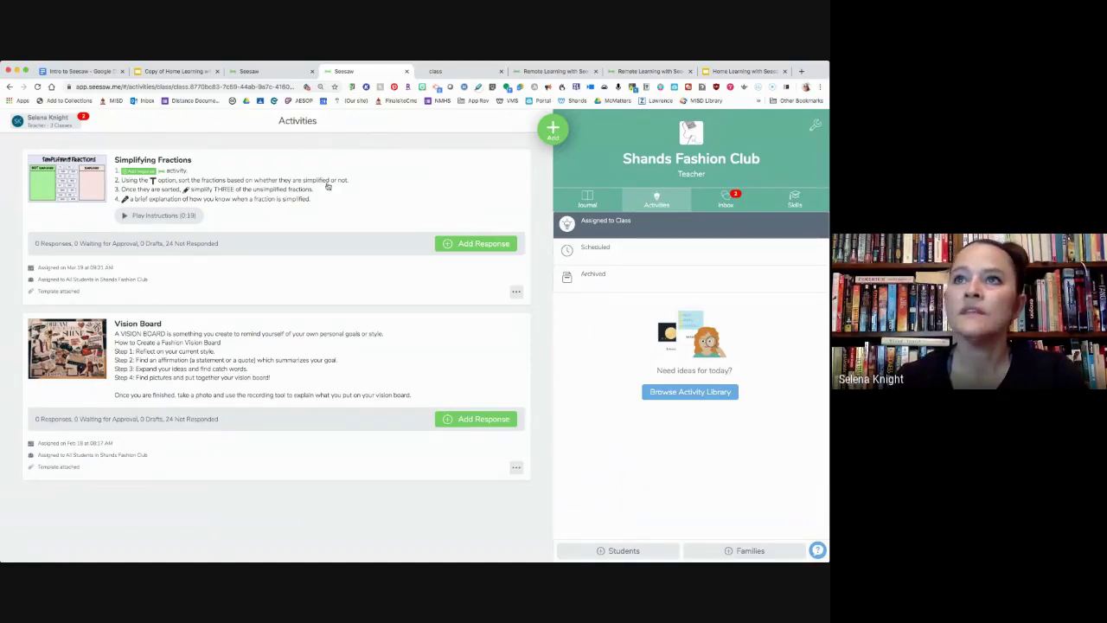
left_click(516, 292)
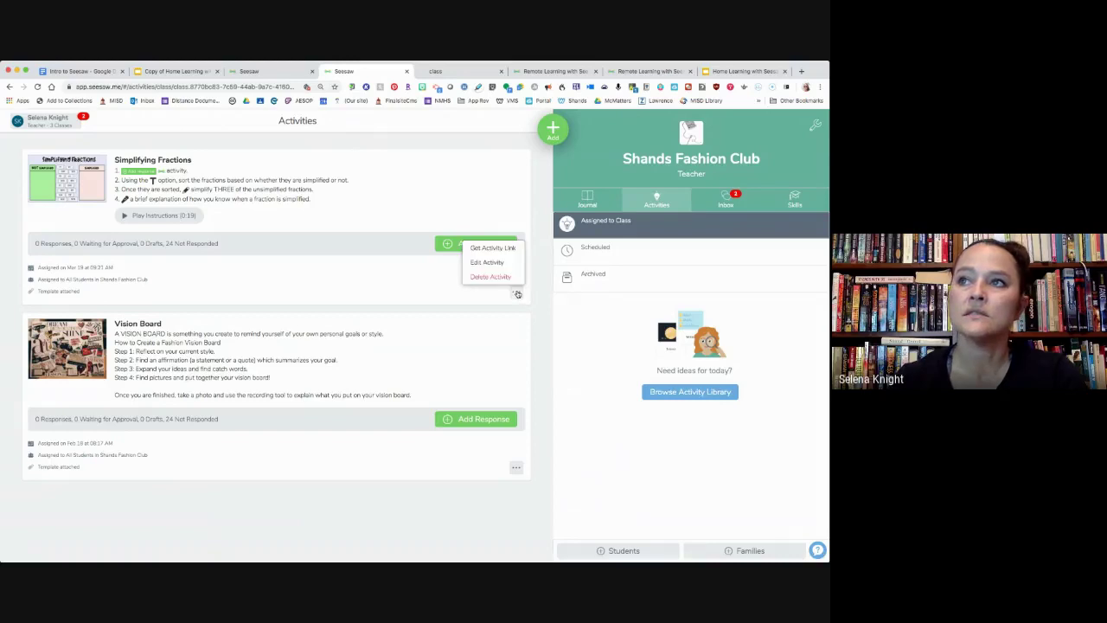
left_click(487, 262)
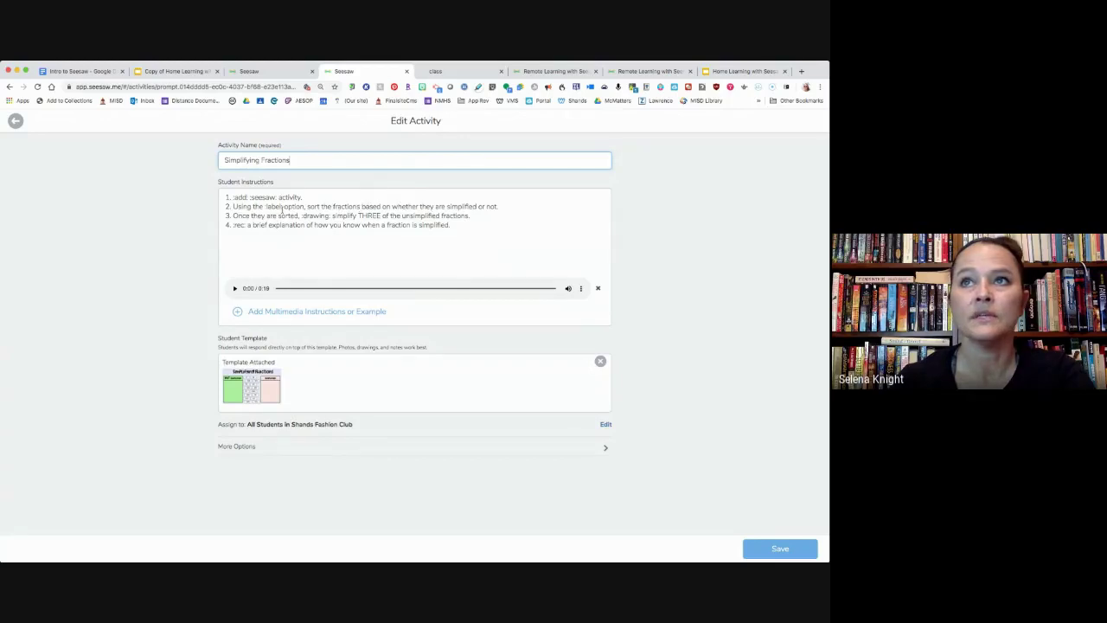
left_click(235, 289)
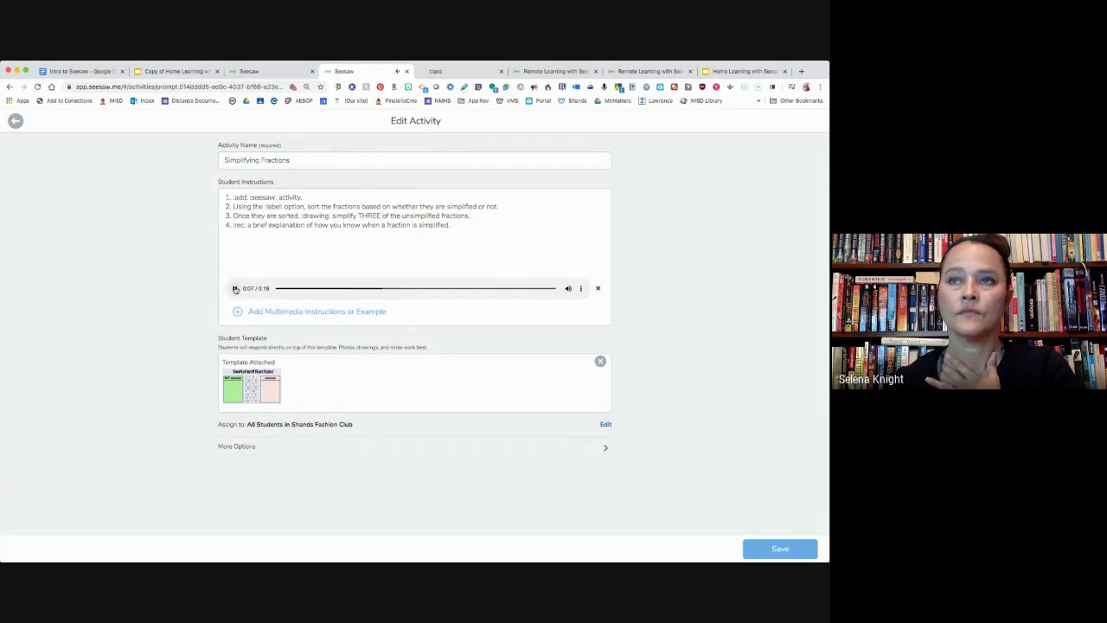
left_click(235, 289)
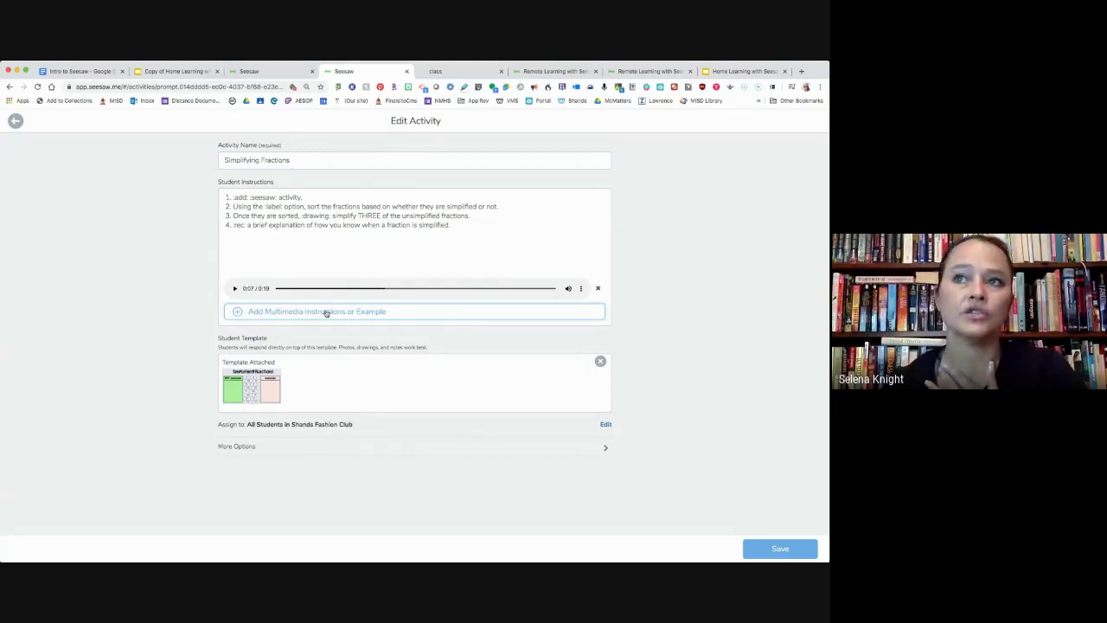
left_click(461, 224)
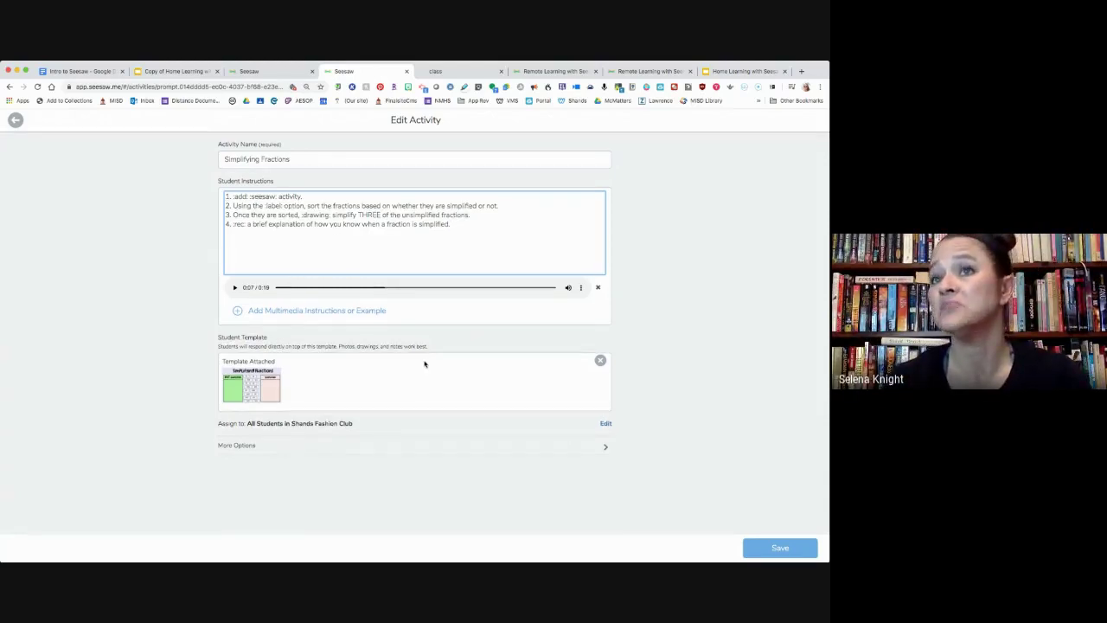
scroll(430, 366, "left", 5)
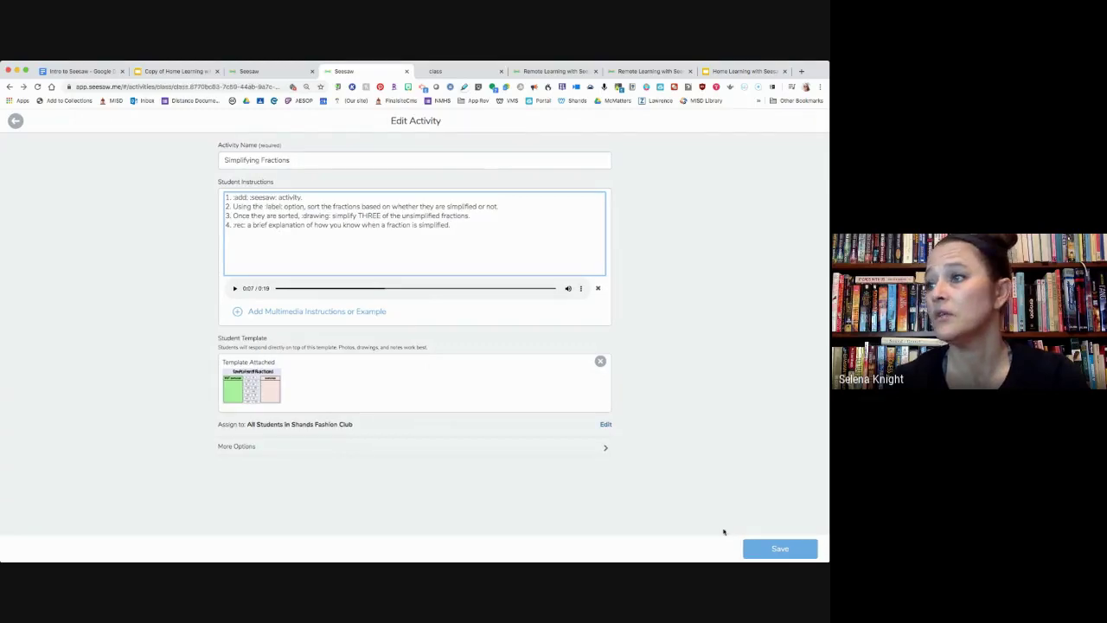
left_click(760, 551)
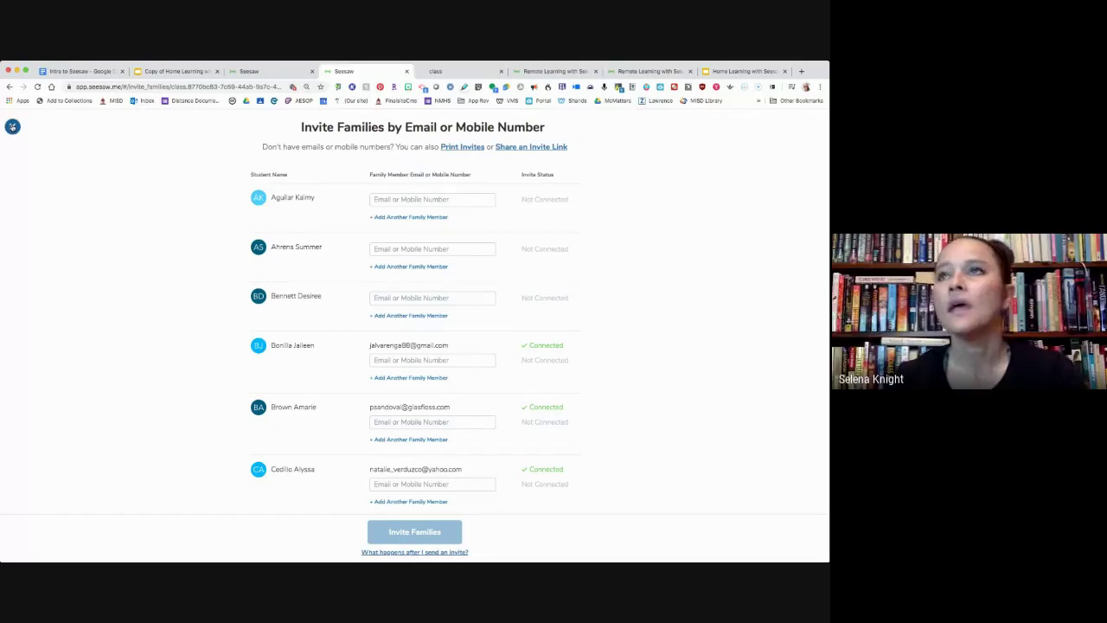
left_click(12, 127)
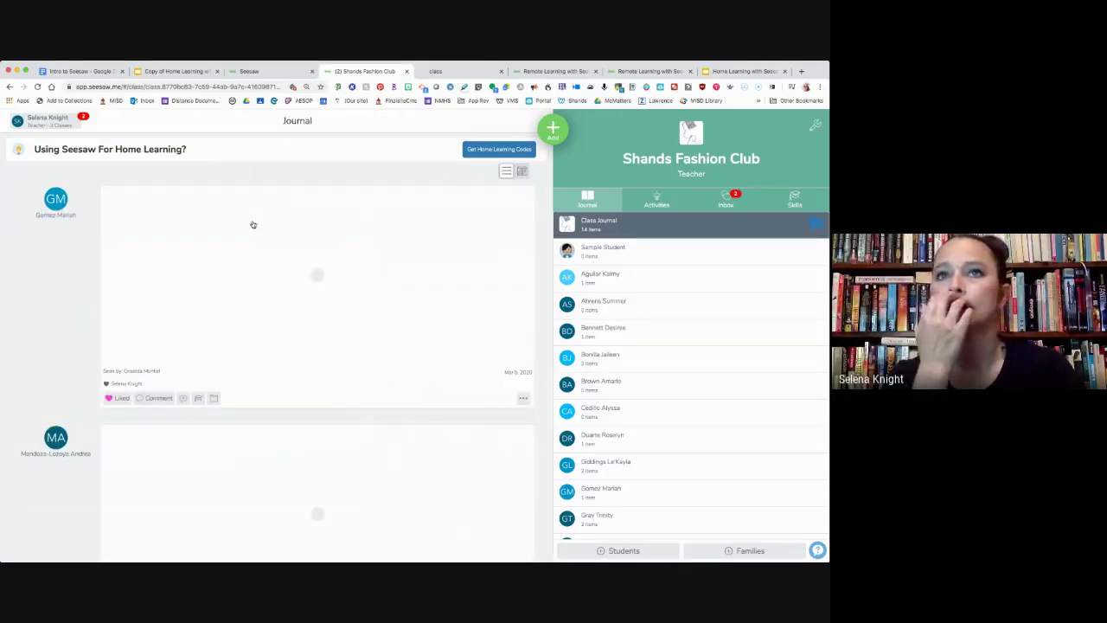
left_click(665, 207)
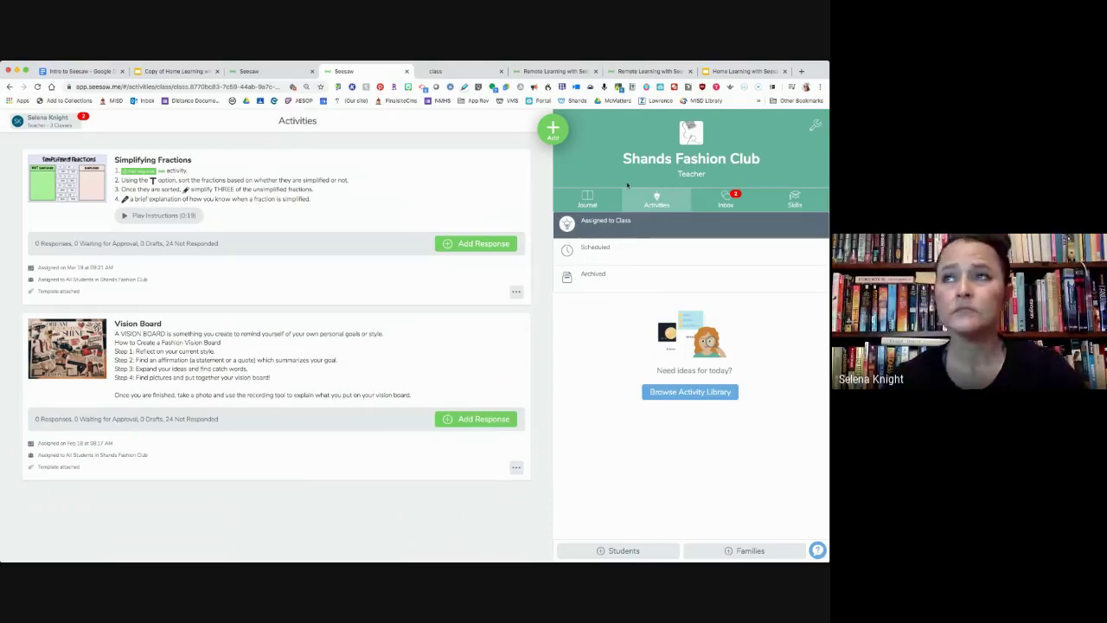
Create a new activity in My Library named "Testing Seesaw" with "Text" as the student instructions.
left_click(556, 131)
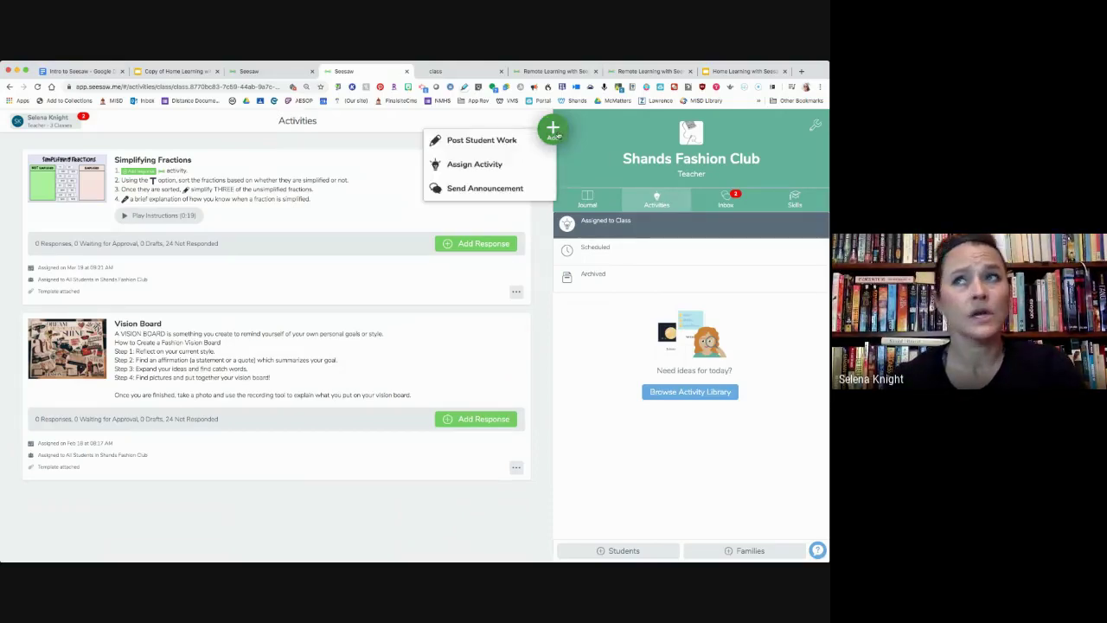
left_click(487, 168)
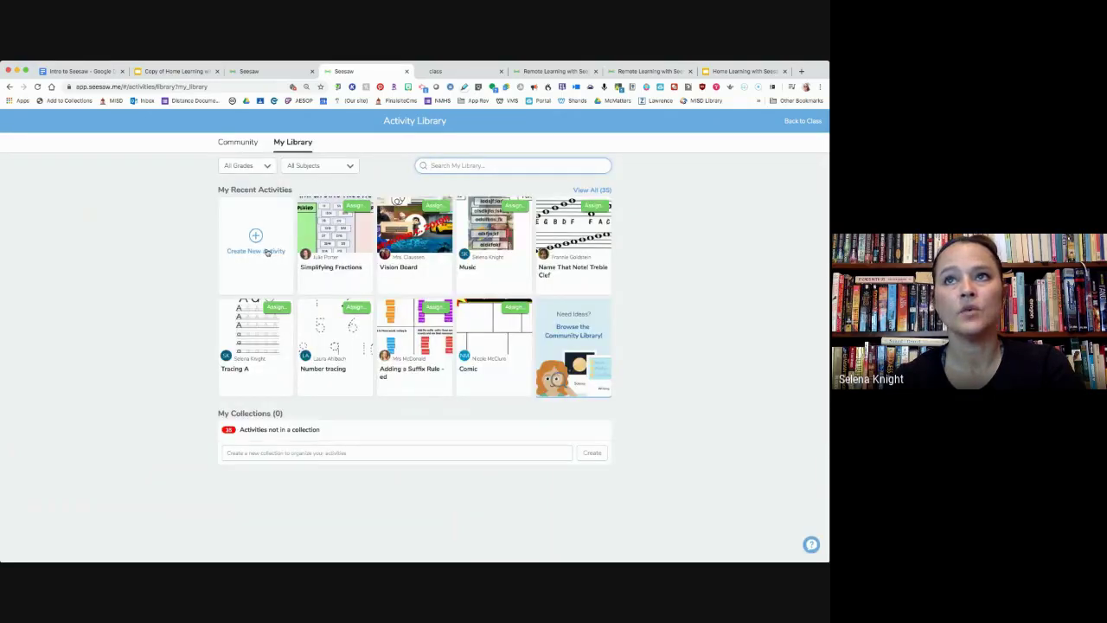
left_click(256, 236)
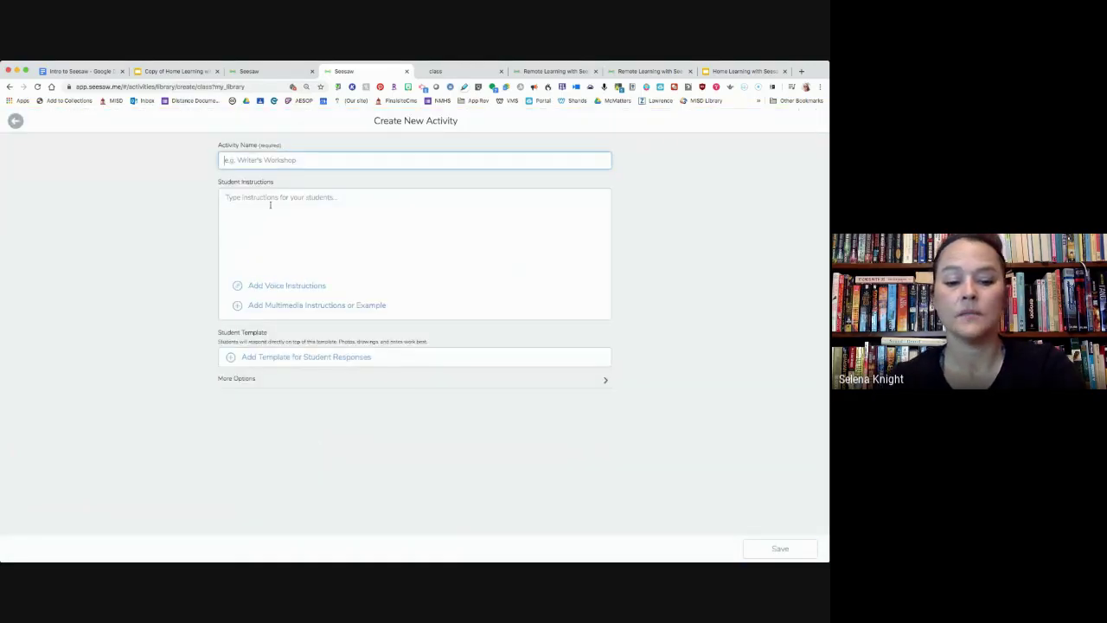
type("Testing")
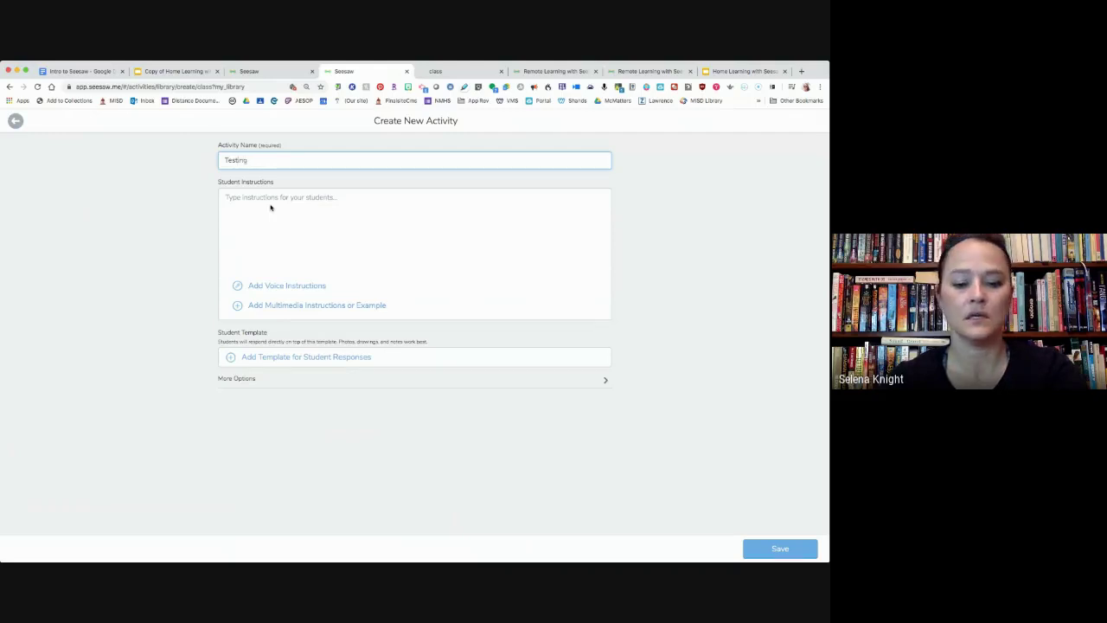
type(" Seesaw")
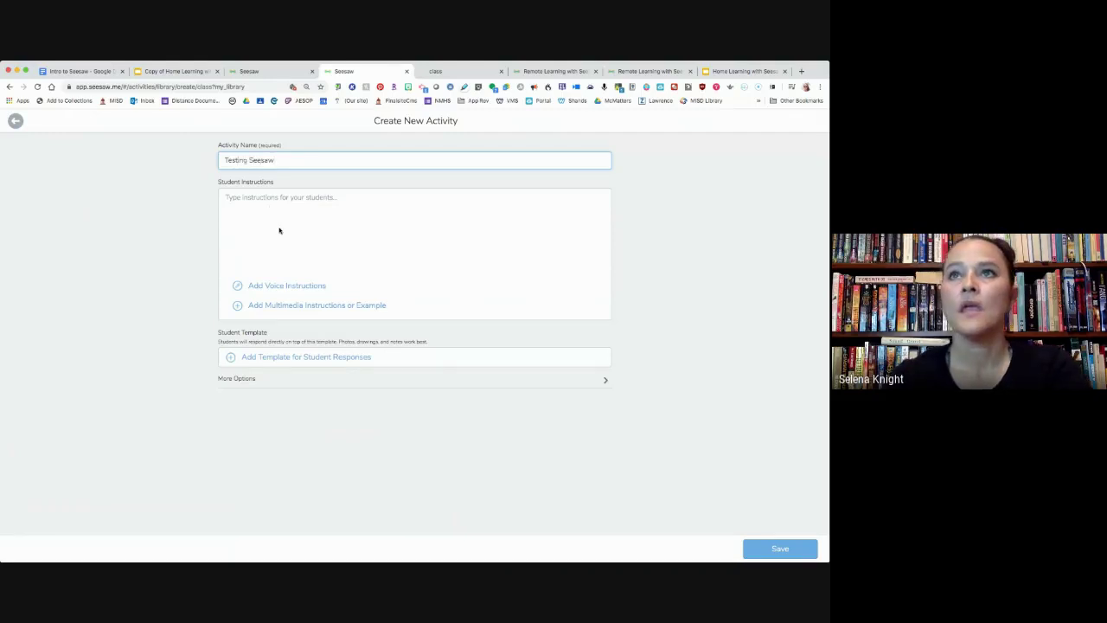
left_click(281, 232)
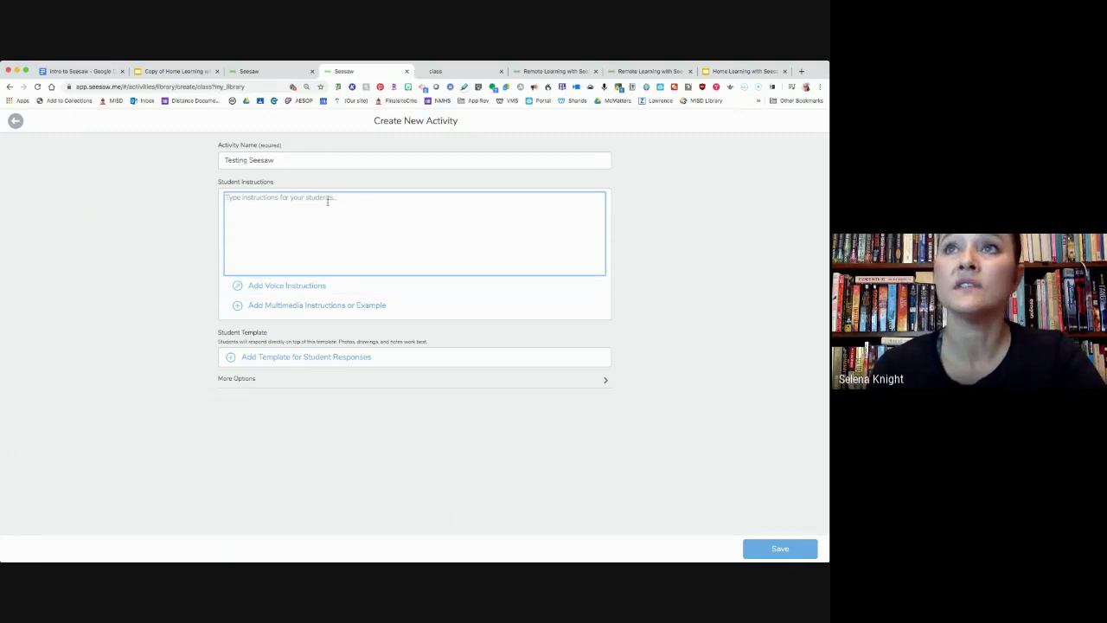
type("Text")
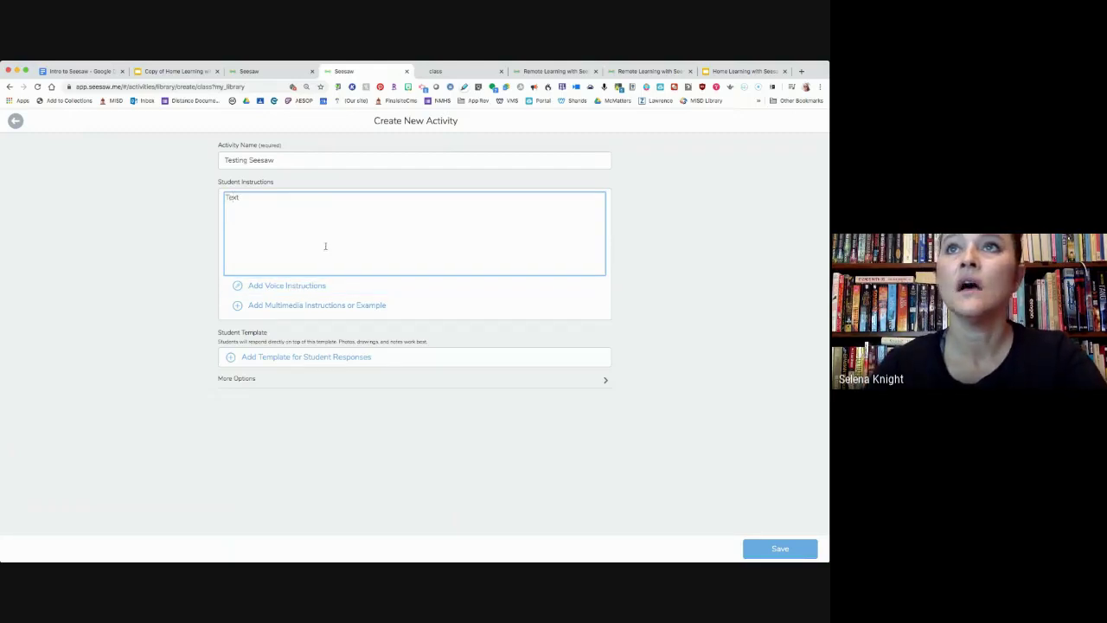
Open the voice instructions recorder, and look at the item types that can be attached as a student response template.
left_click(268, 285)
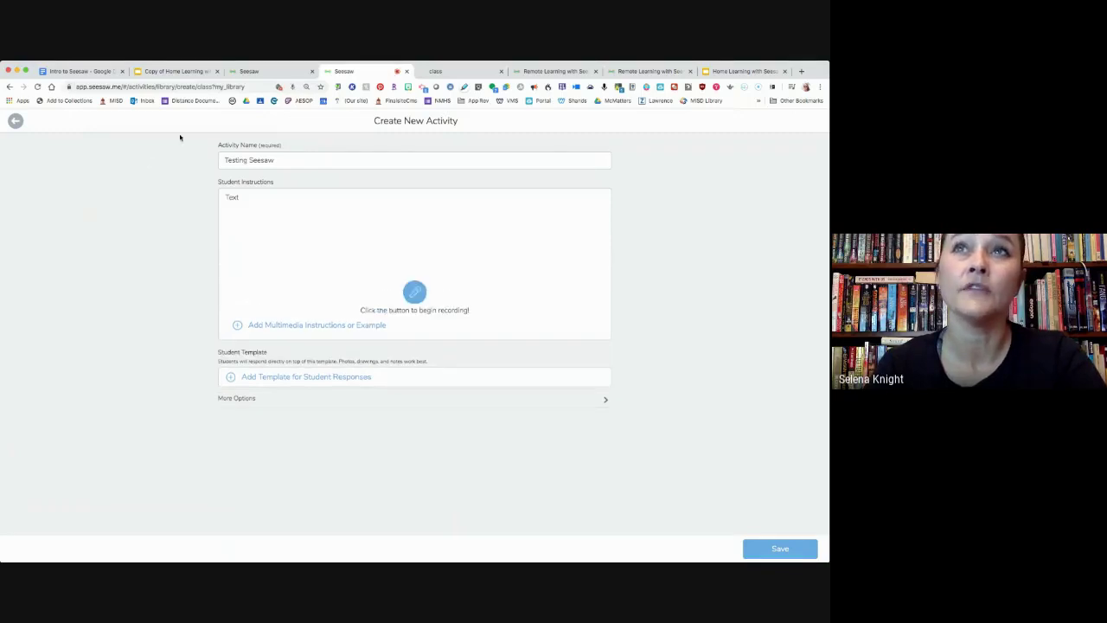
left_click(416, 295)
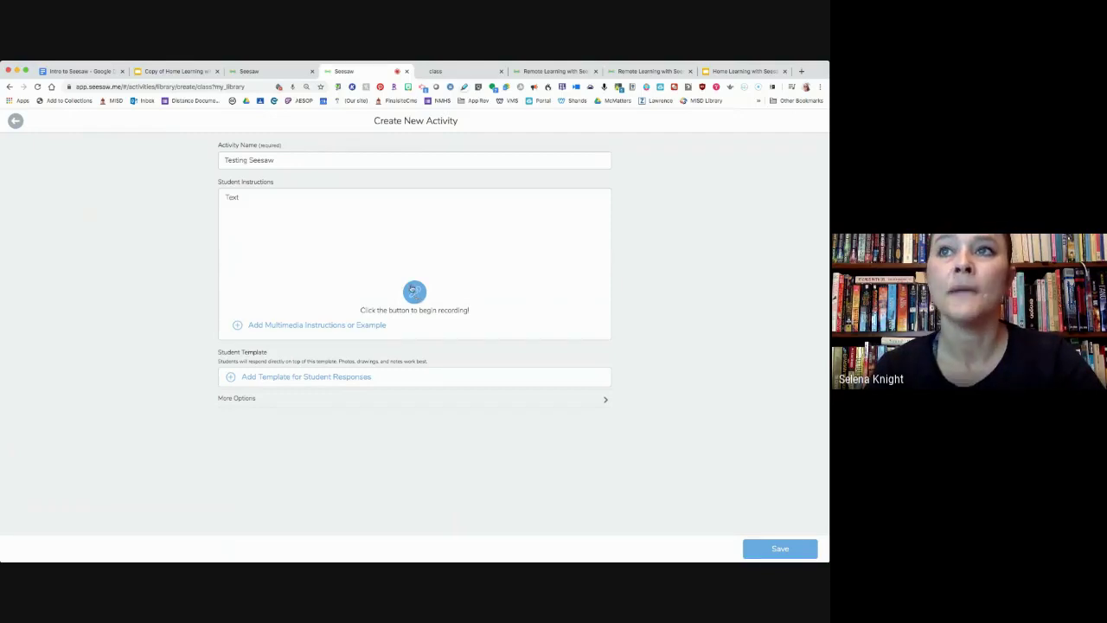
left_click(265, 378)
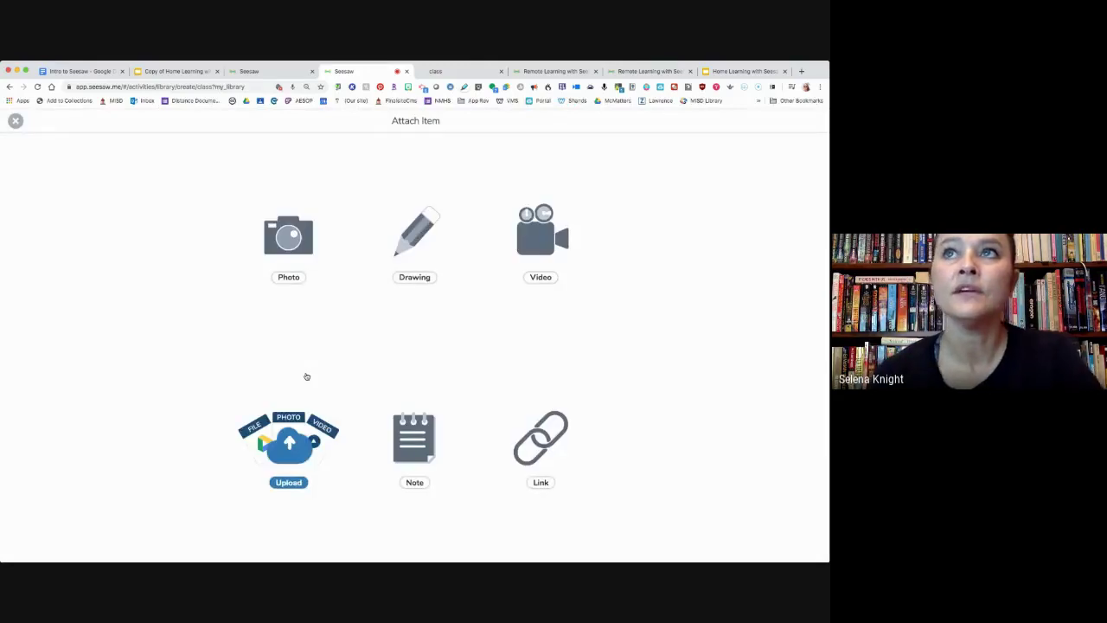
left_click(16, 120)
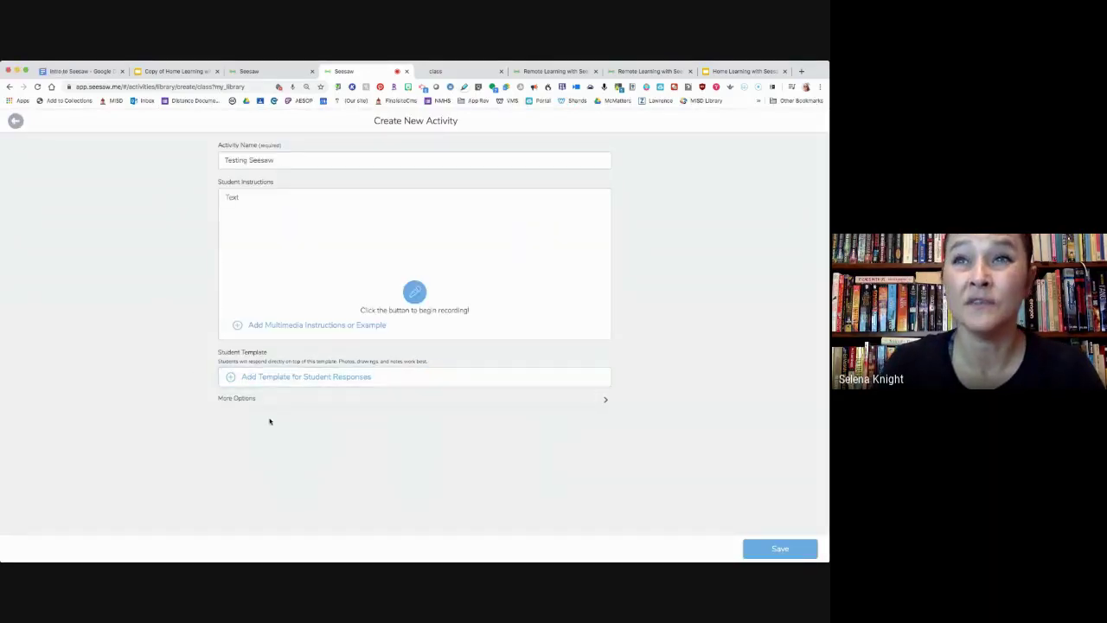
Look at the Photo option for the student response template and close the camera without taking a picture.
left_click(343, 379)
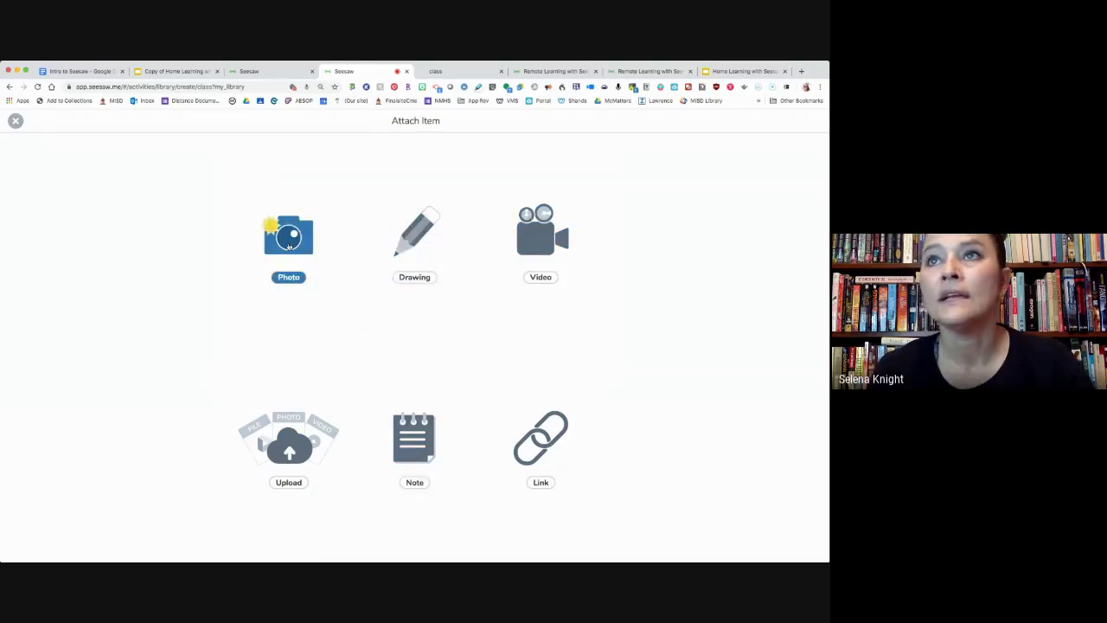
left_click(289, 246)
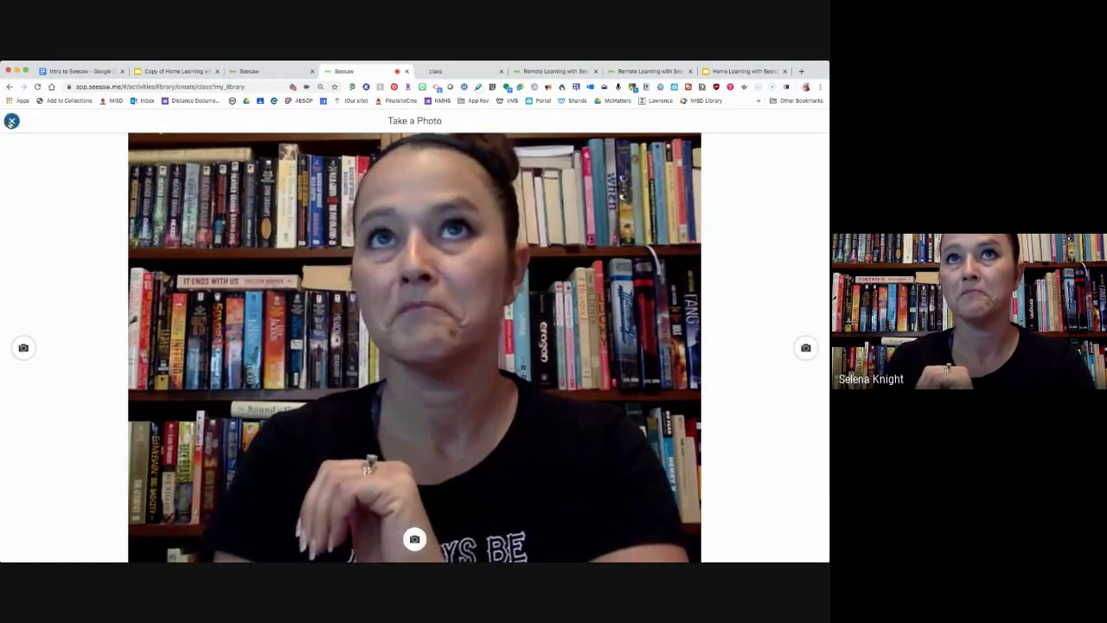
left_click(13, 121)
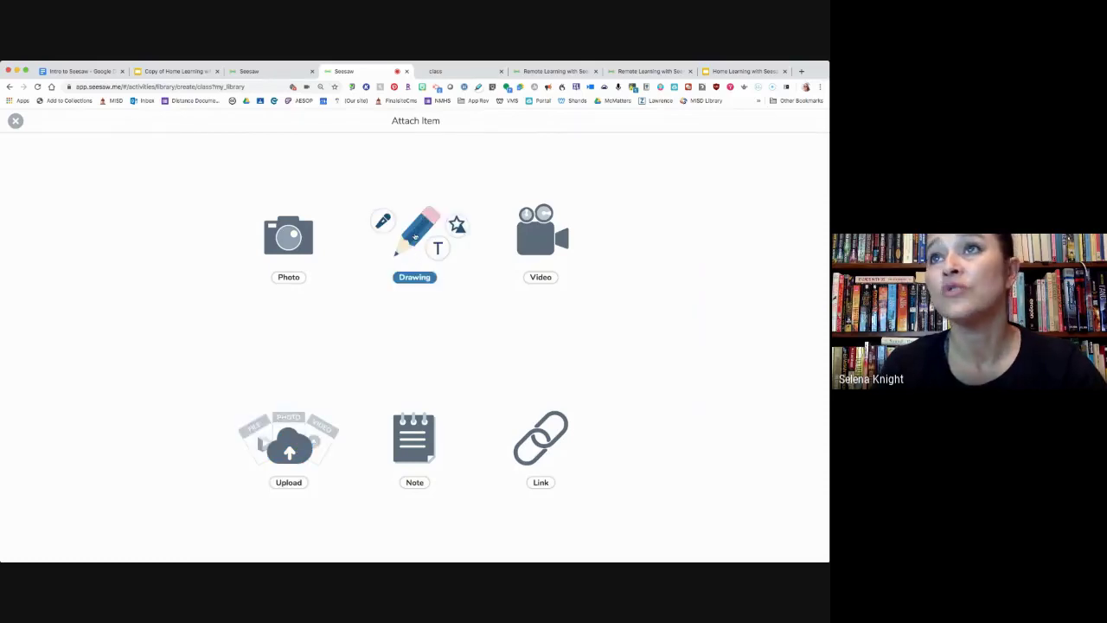
Start a drawing as the student response template, upload the sticky-note poster image, and enlarge it to fill most of the canvas.
left_click(415, 237)
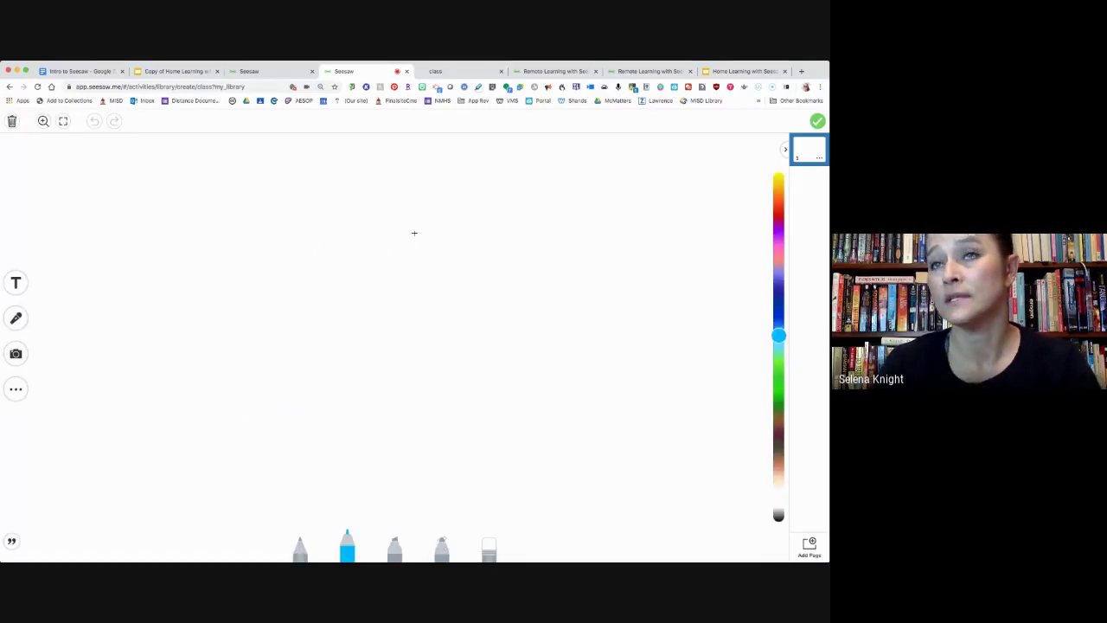
left_click(16, 355)
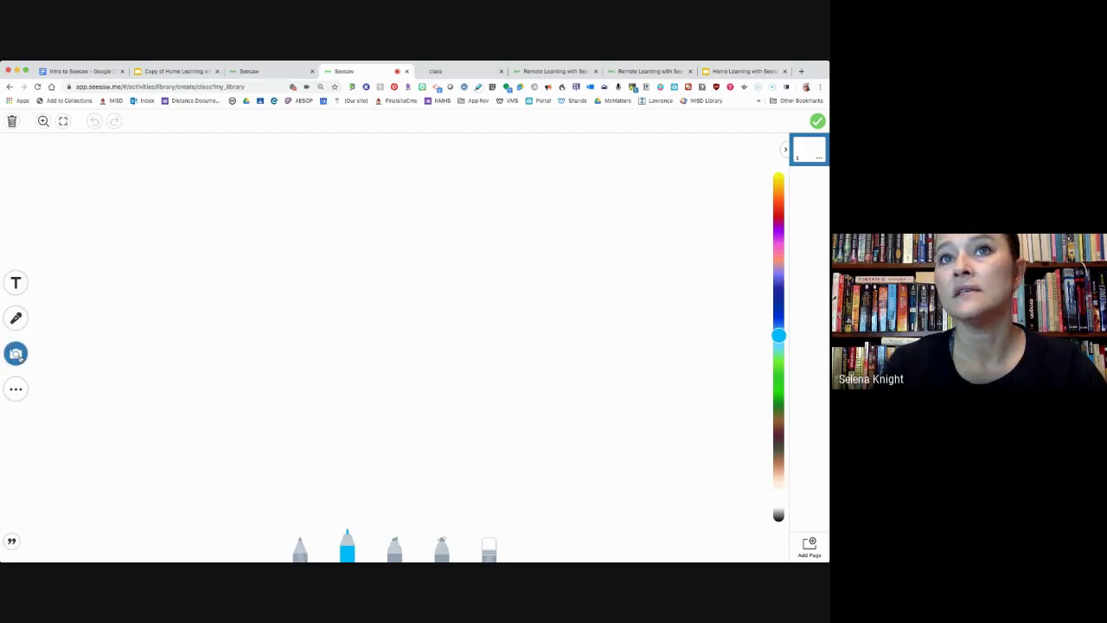
left_click(16, 388)
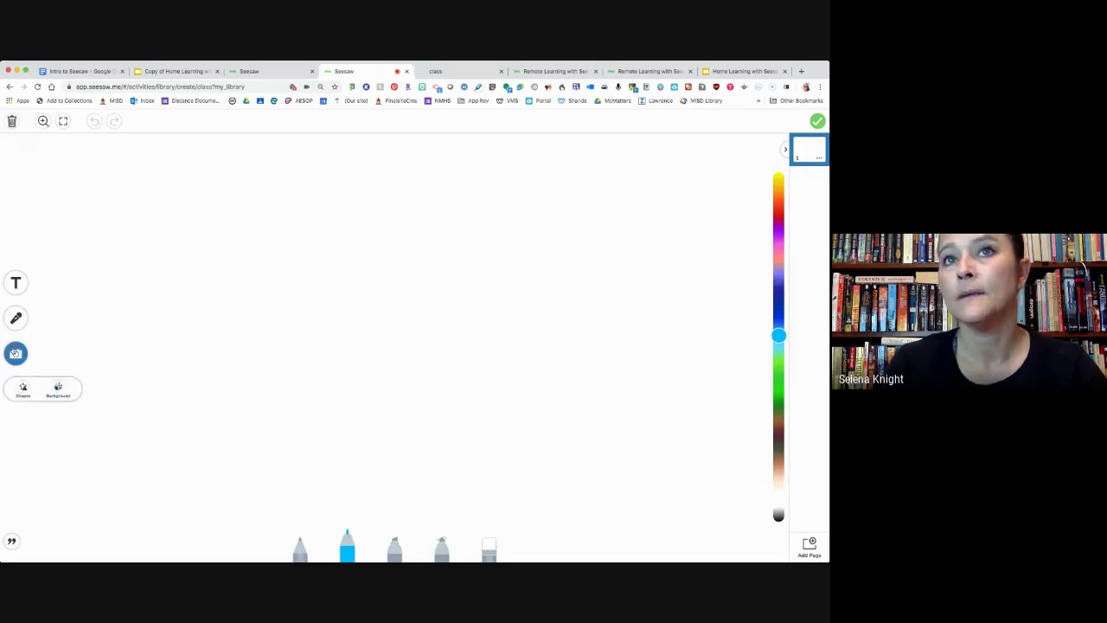
left_click(16, 353)
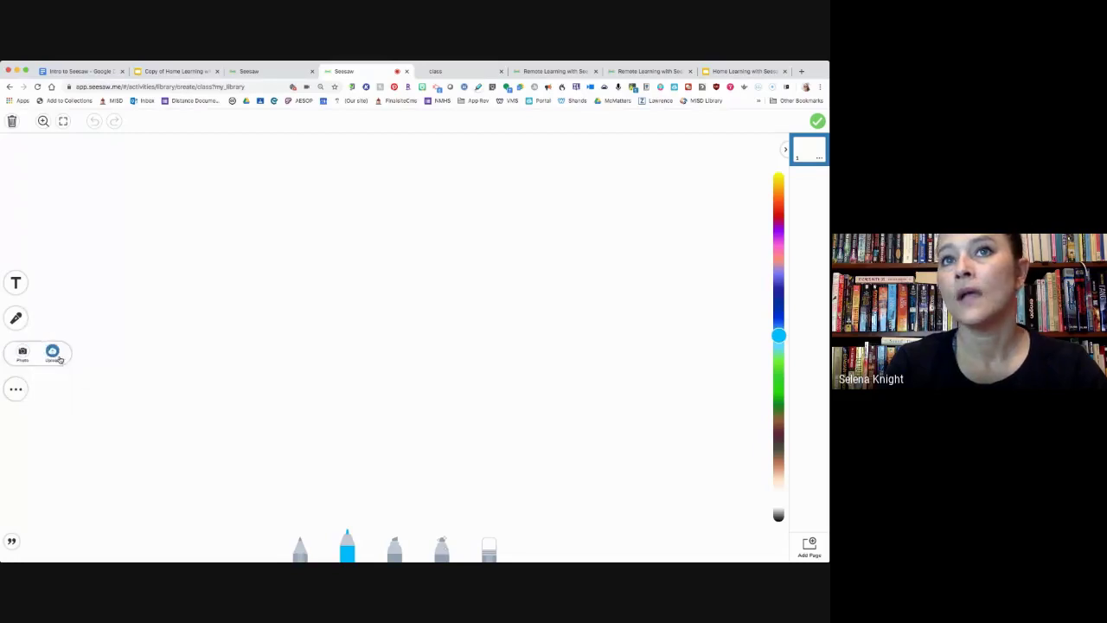
left_click(56, 355)
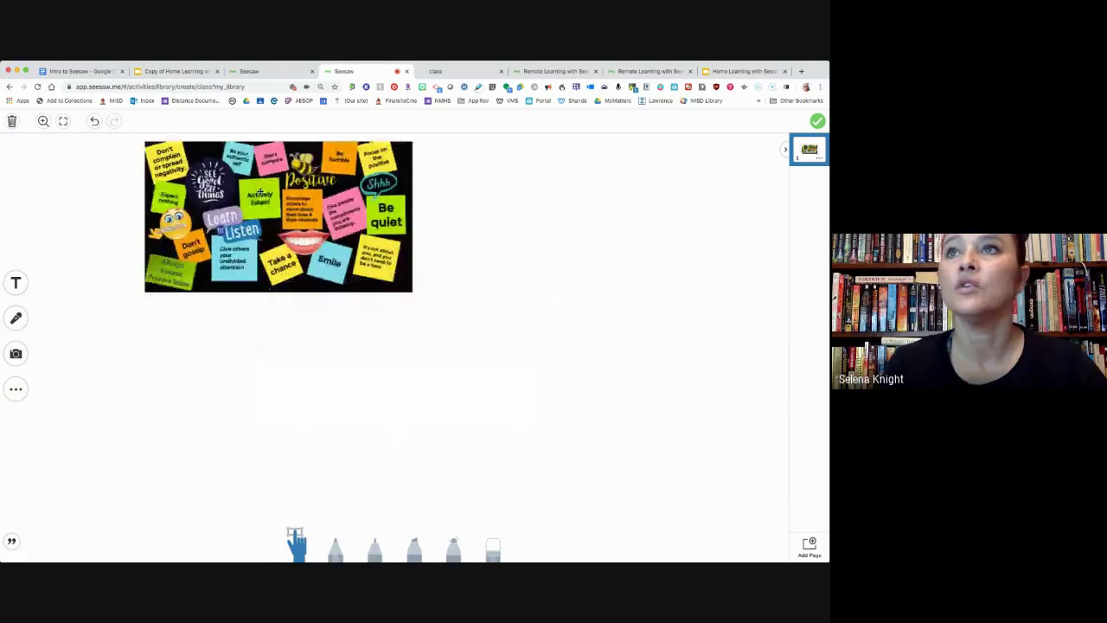
left_click_drag(260, 192, 251, 205)
left_click_drag(405, 312, 582, 441)
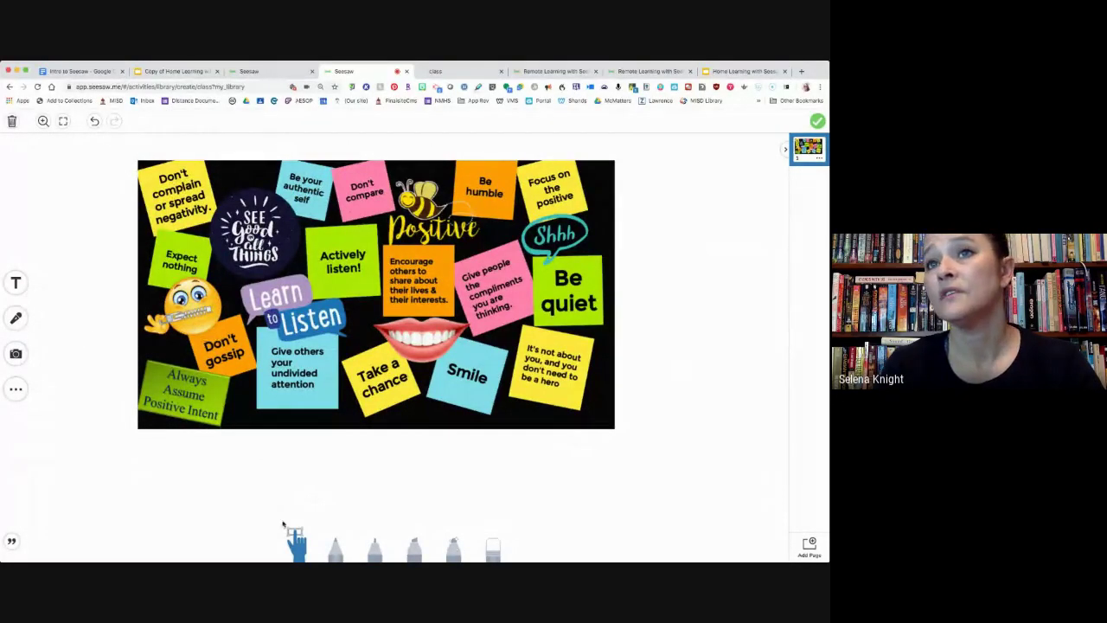
Circle the "Always Assume Positive Intent" note in pencil, and add a "Test" text label below the poster's lower-right corner.
left_click(335, 545)
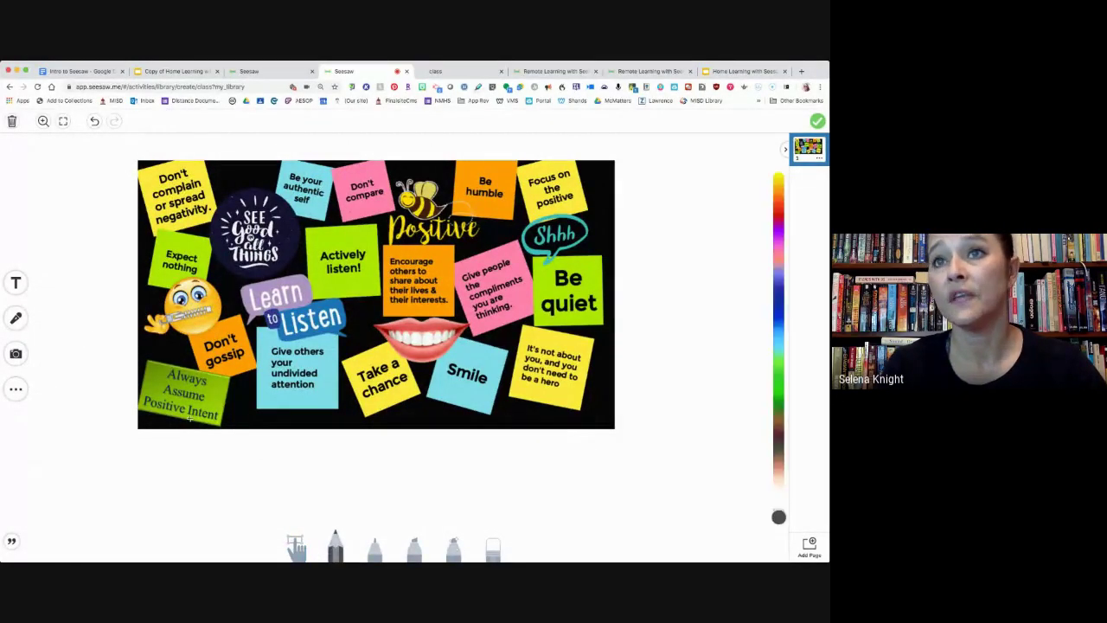
mouse_move(186, 430)
left_mouse_down()
mouse_move(260, 430)
mouse_move(121, 368)
mouse_move(189, 433)
left_mouse_up()
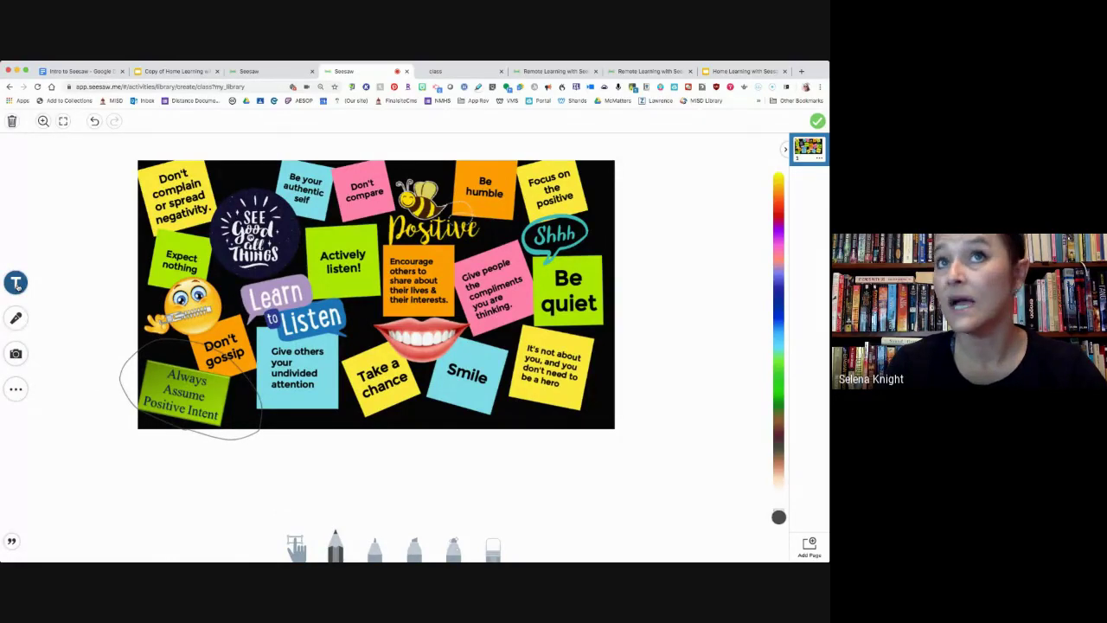
left_click(15, 283)
left_click(285, 466)
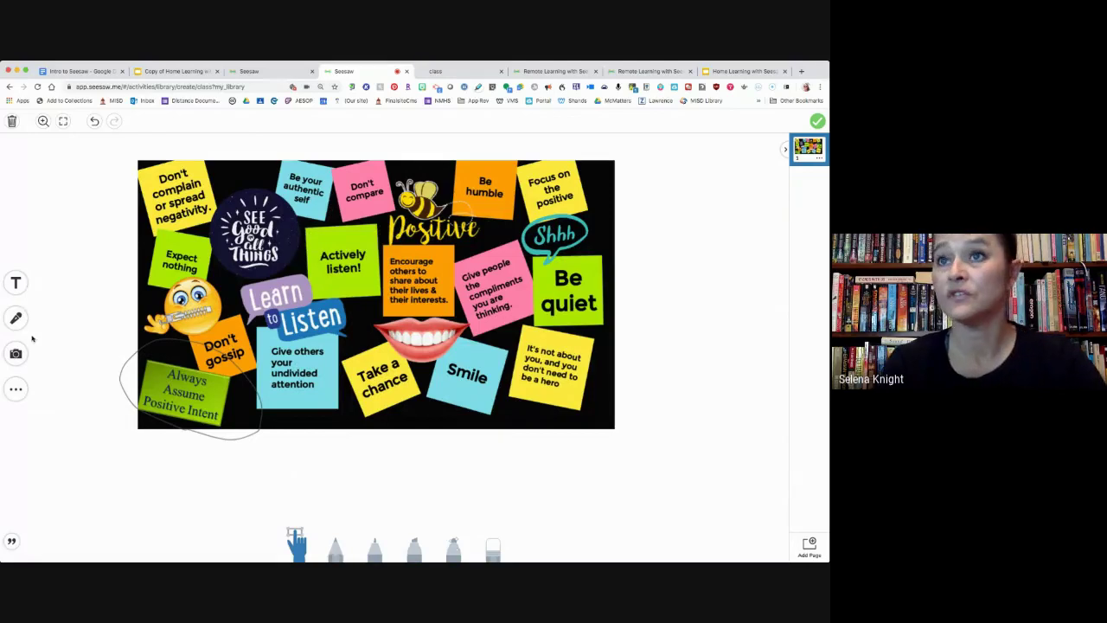
left_click(16, 283)
type("T")
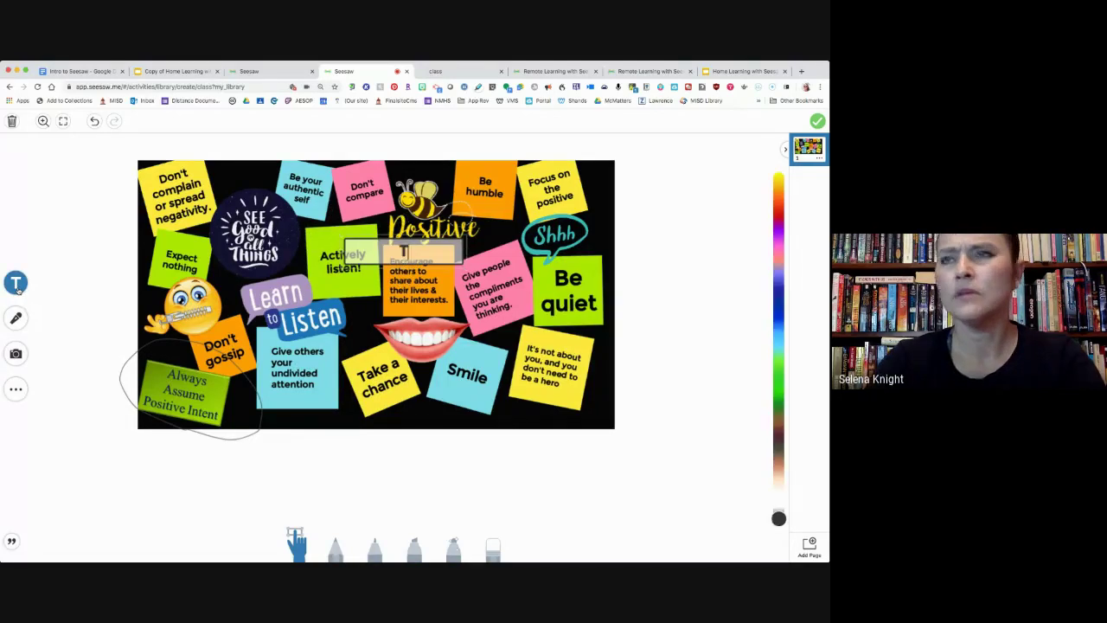
type("est")
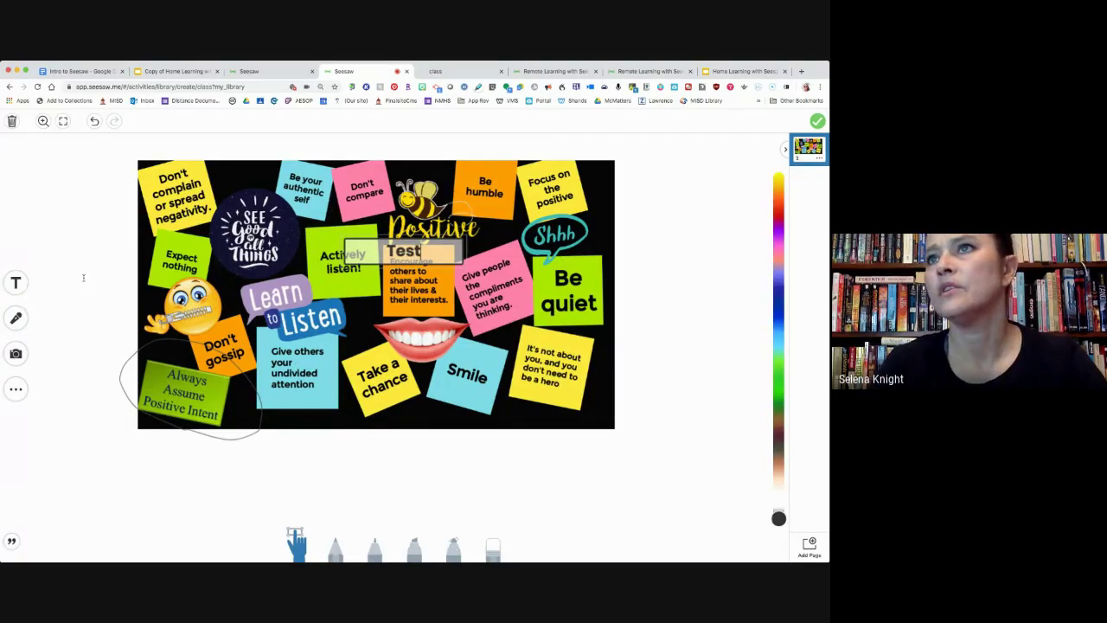
left_click(92, 379)
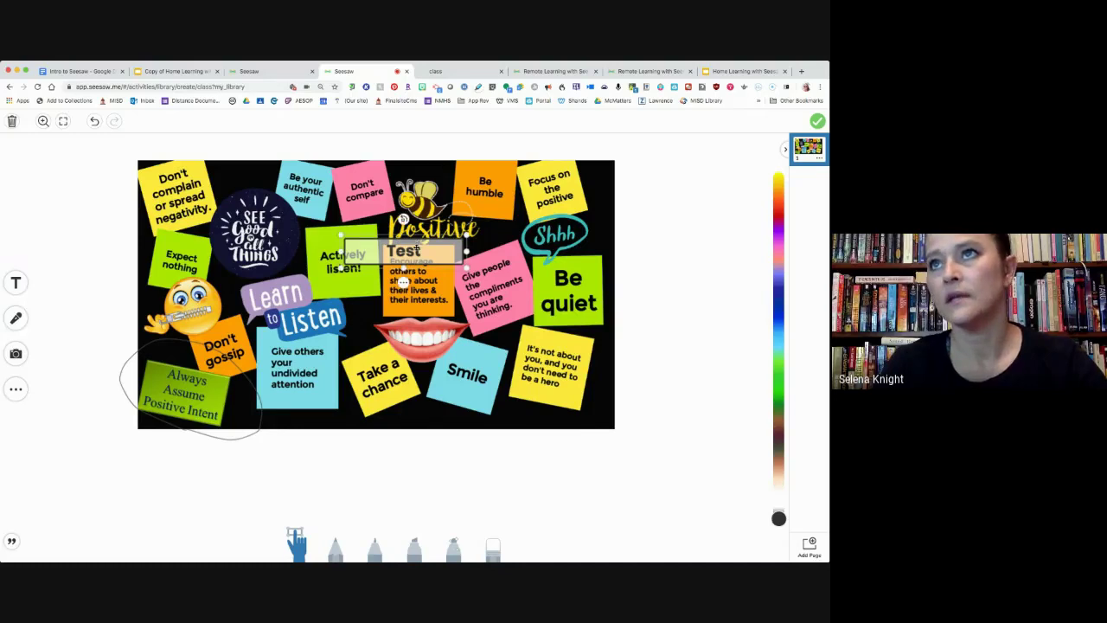
left_click_drag(417, 250, 660, 459)
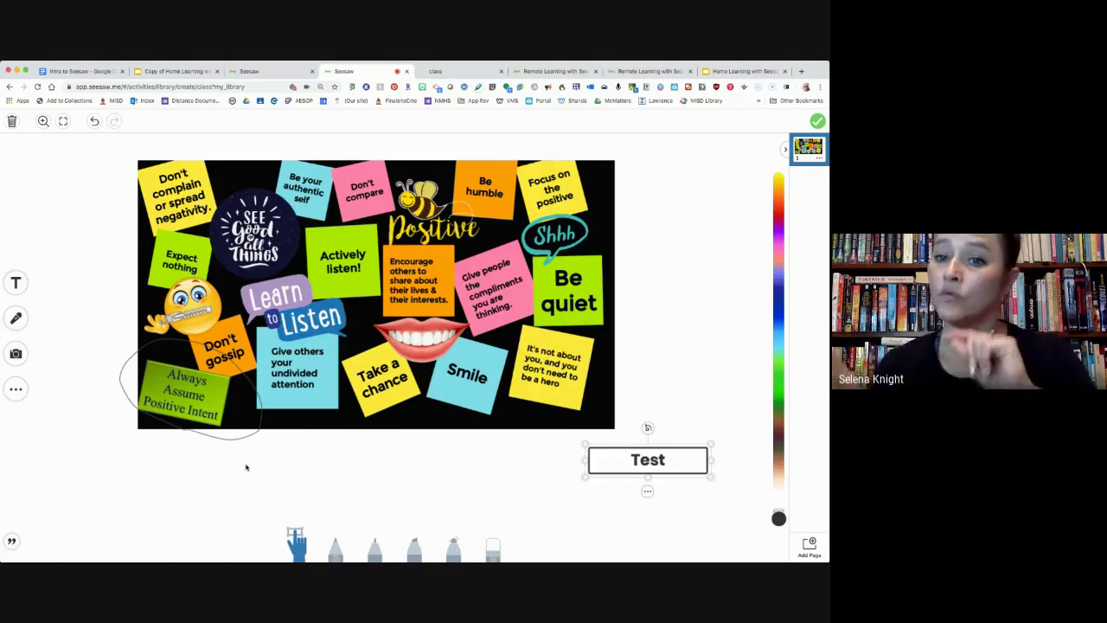
Delete the poster image and turn the "Test" label into a "Monocot" heading in the canvas's upper-left corner.
left_click(255, 318)
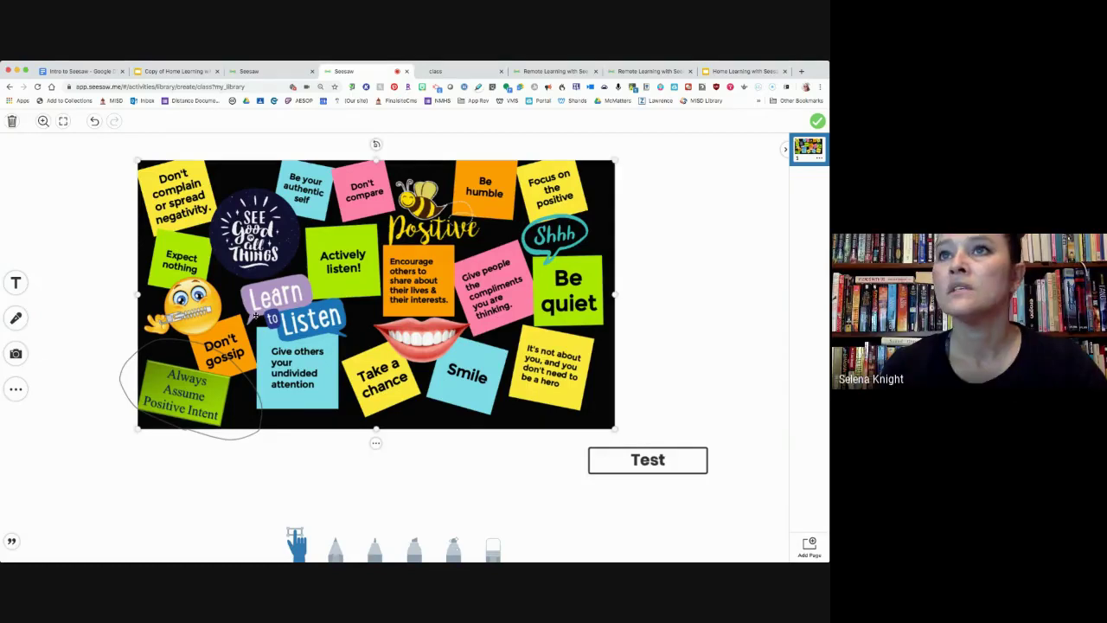
key("BackSpace")
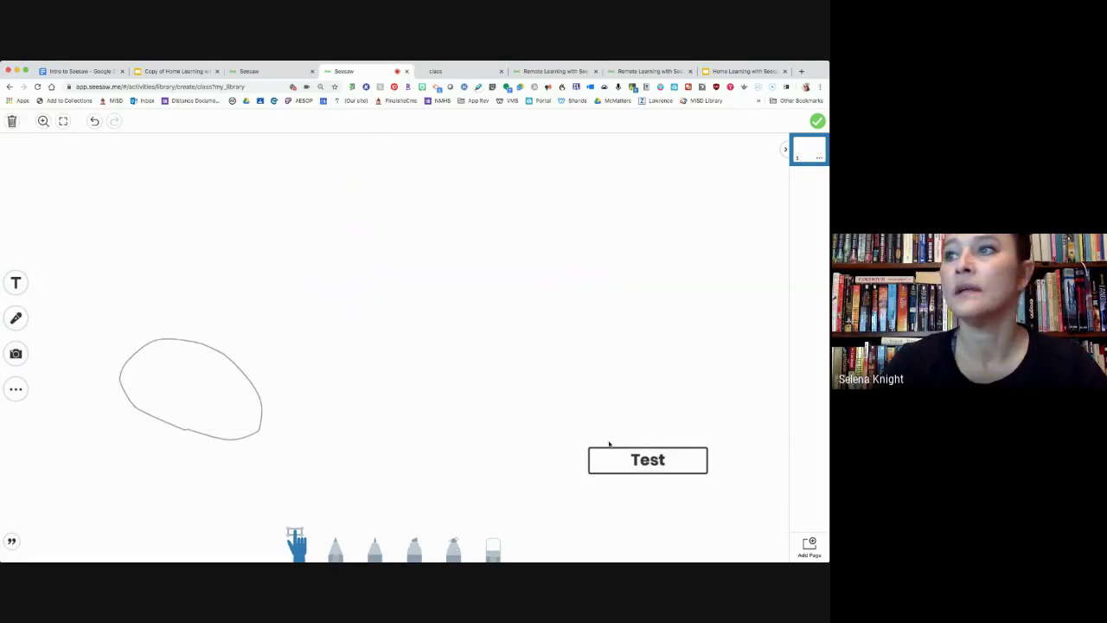
left_click_drag(631, 459, 164, 169)
double_click(164, 169)
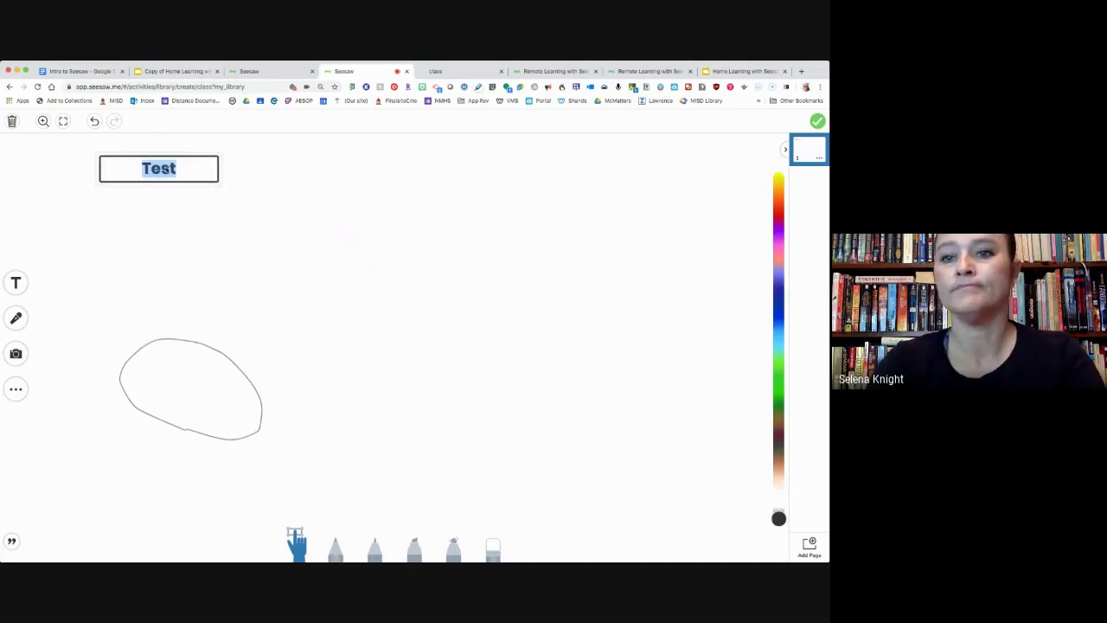
type("Moro")
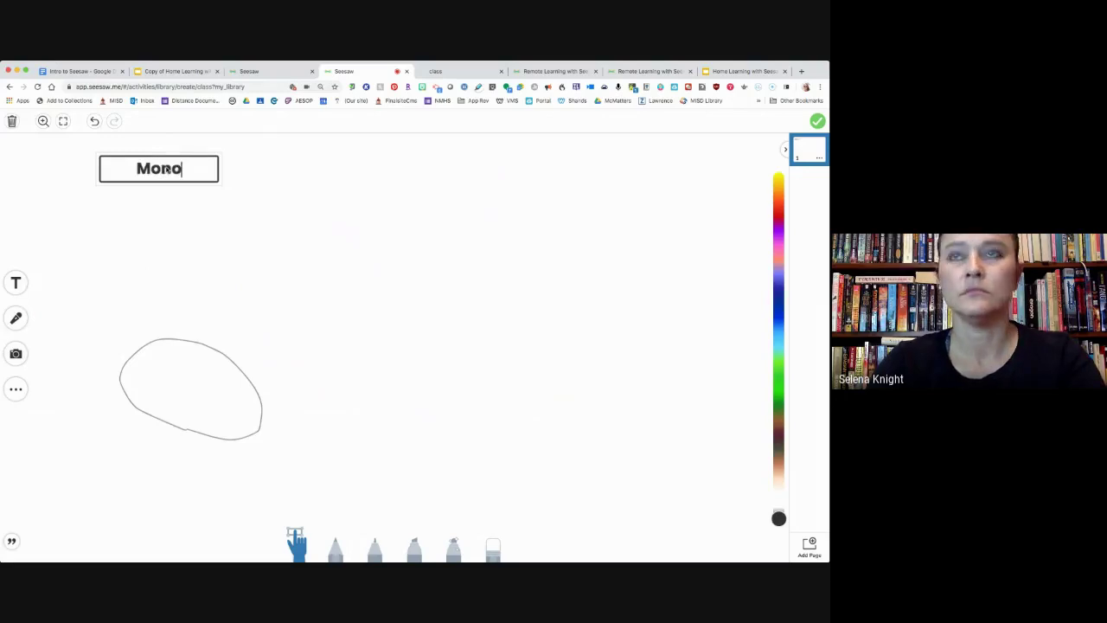
type("cot")
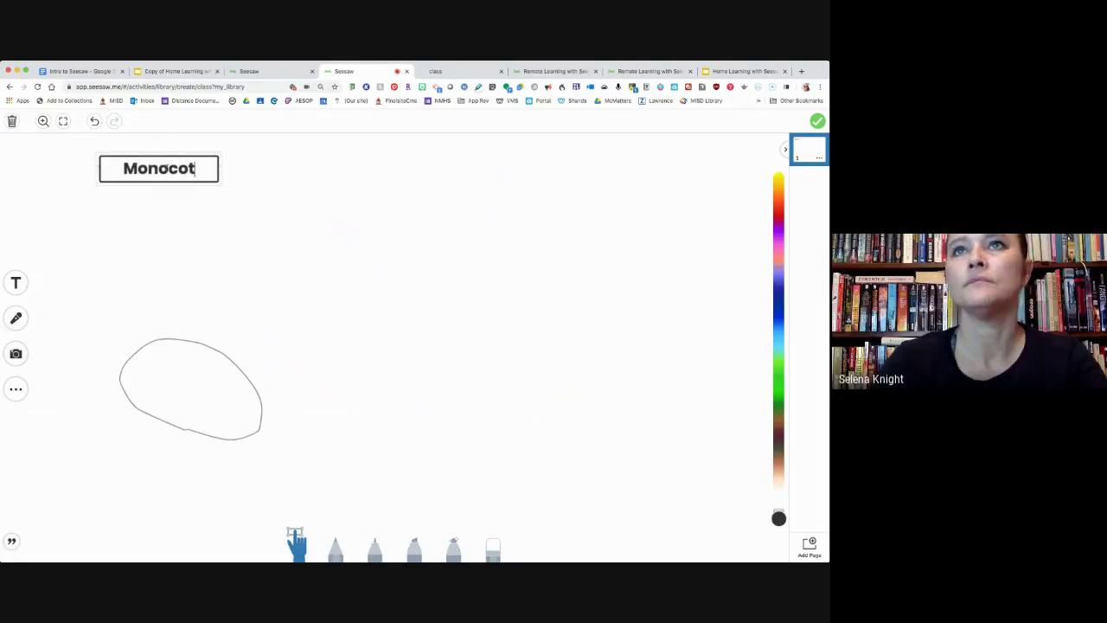
Add a second text label reading "Dicot" and place it in the canvas's upper-right corner.
left_click(16, 283)
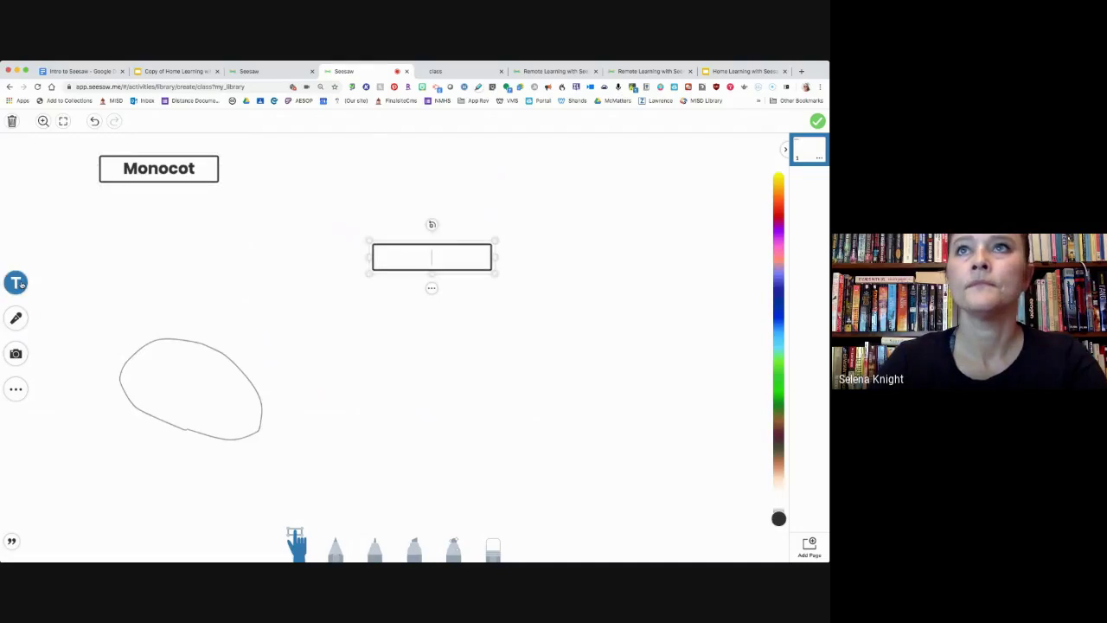
type("Dicot")
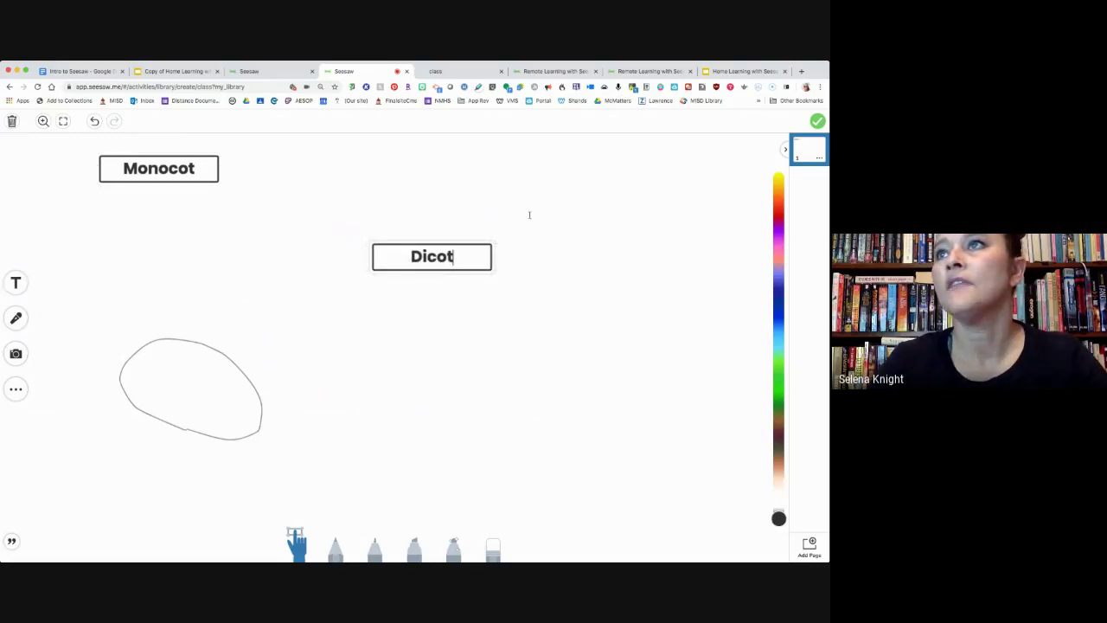
left_click(656, 183)
left_click_drag(587, 217, 691, 184)
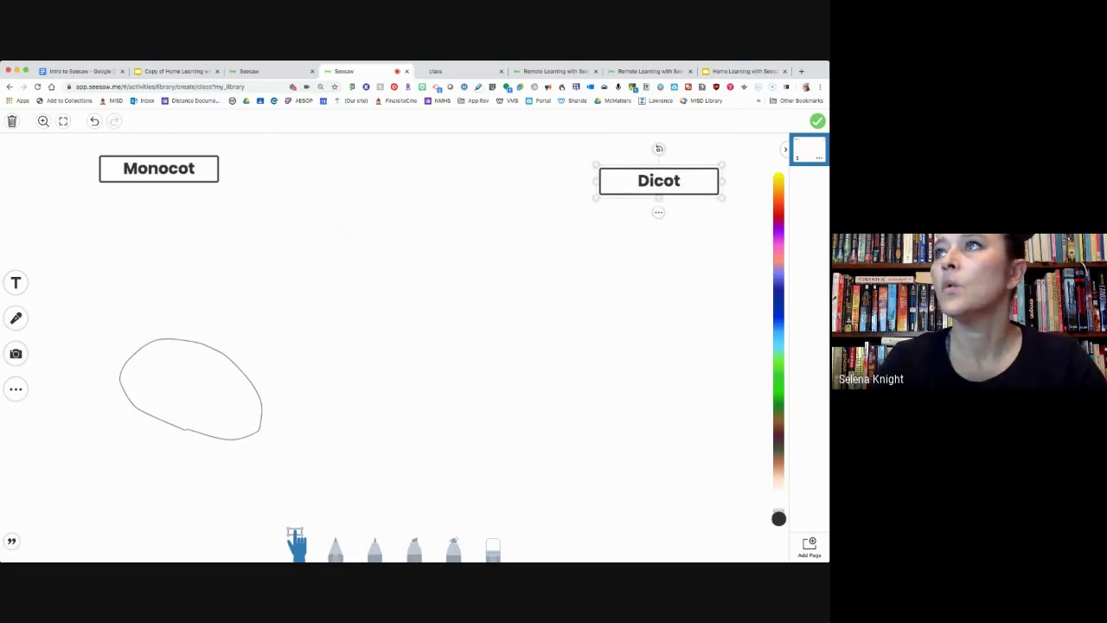
Save the "Testing Seesaw" activity with the Monocot and Dicot drawing as its student template, and open its assignment options.
left_click(818, 122)
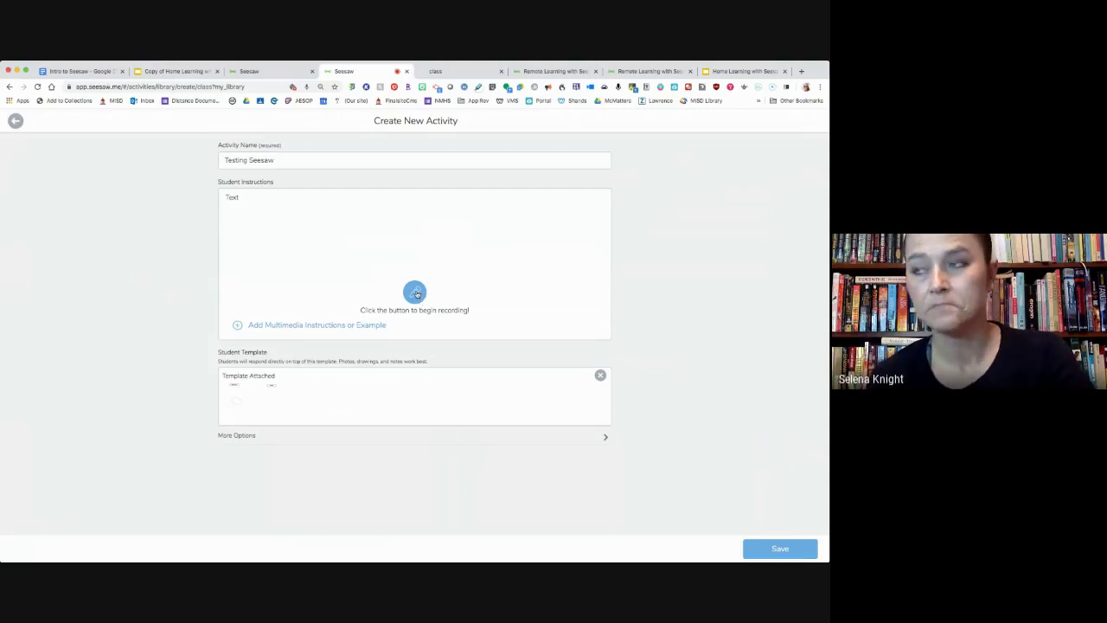
left_click(779, 548)
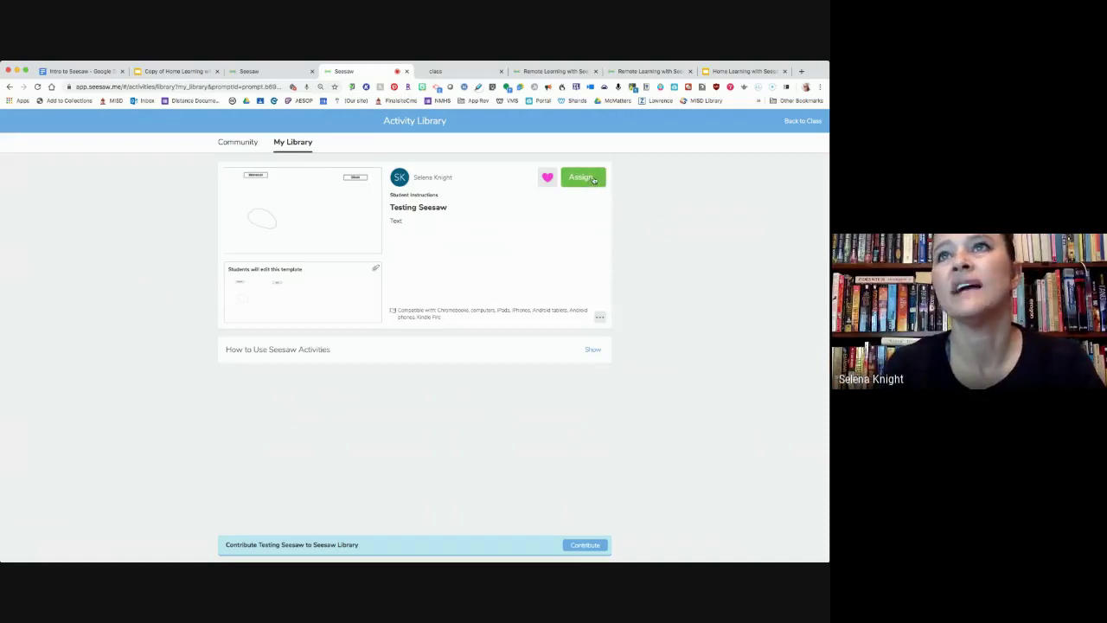
left_click(594, 179)
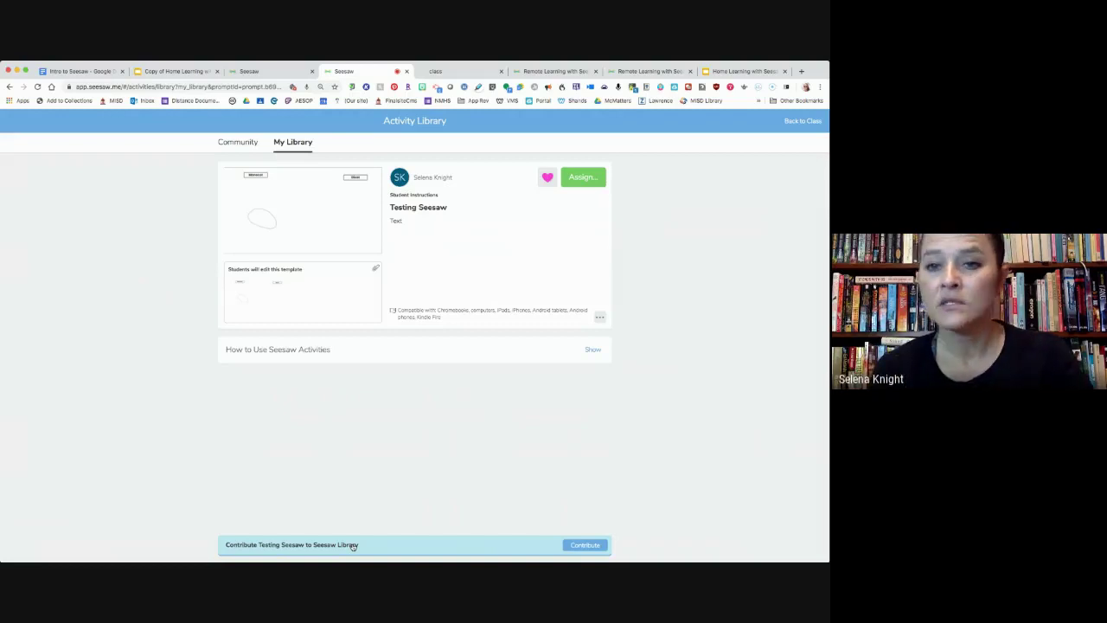
Return to the class by way of the Community library, and preview the "Register for Live Seesaw Webinars" link in the Intro to Seesaw Google Doc.
left_click(245, 144)
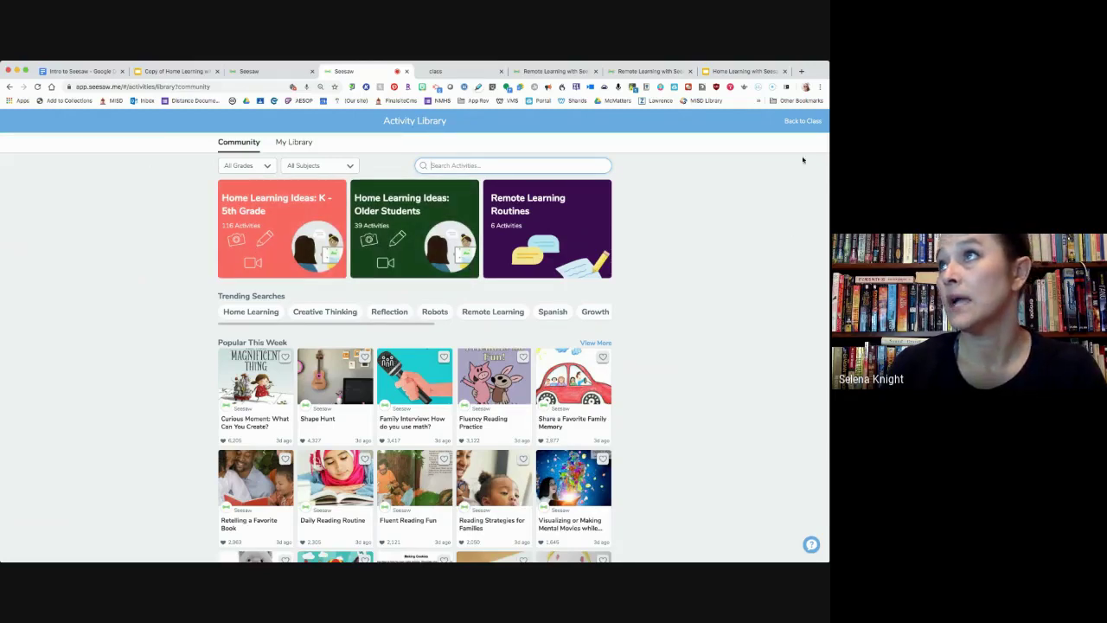
left_click(797, 122)
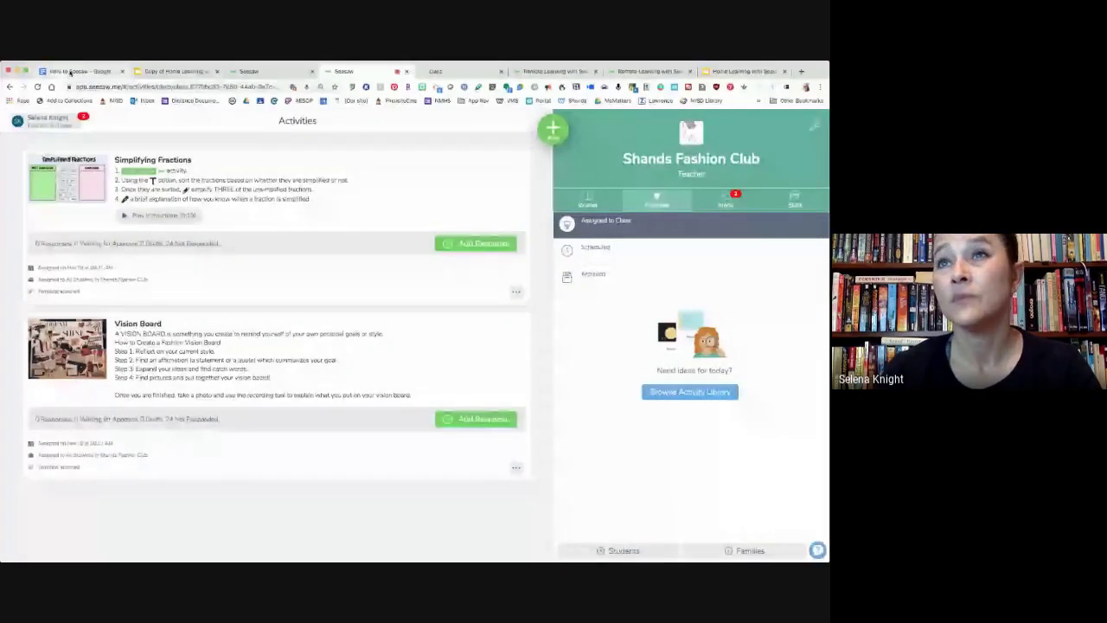
left_click(69, 72)
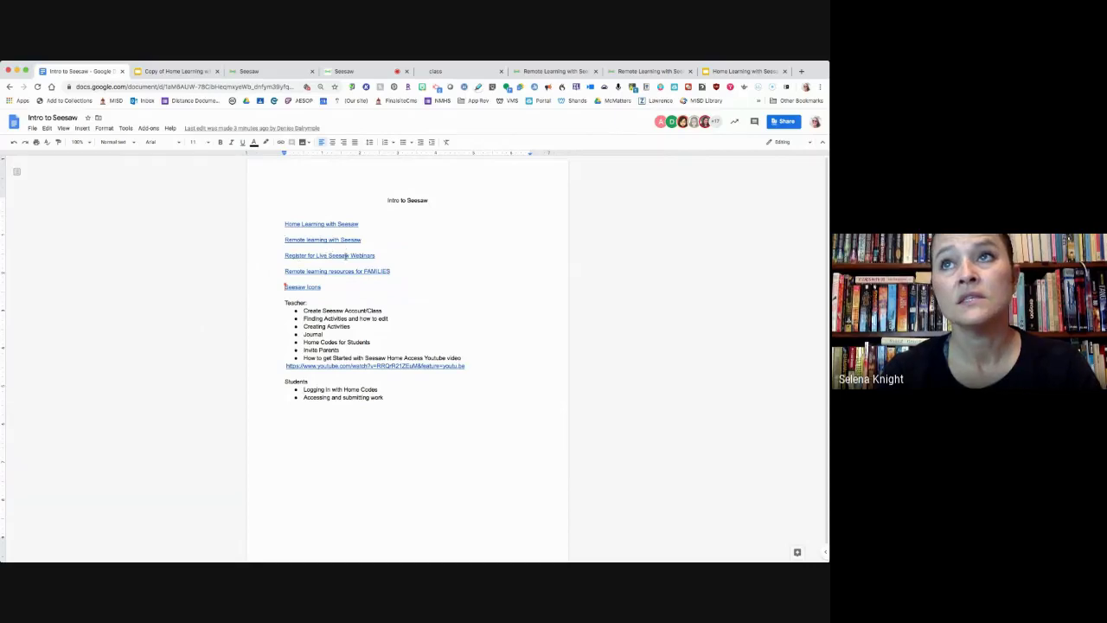
left_click(346, 256)
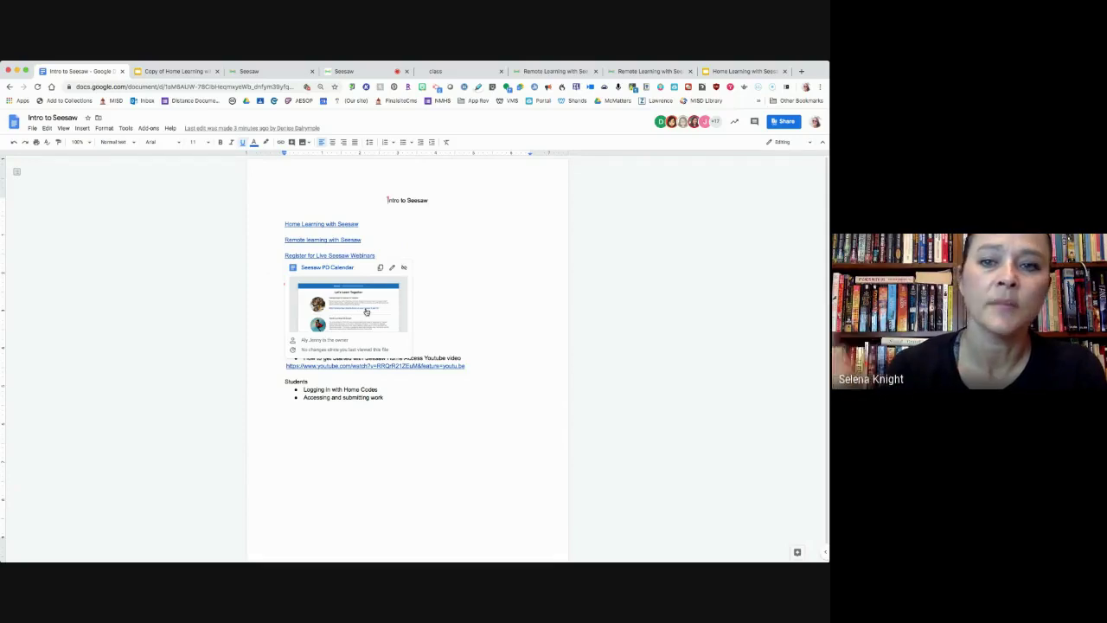
left_click(547, 272)
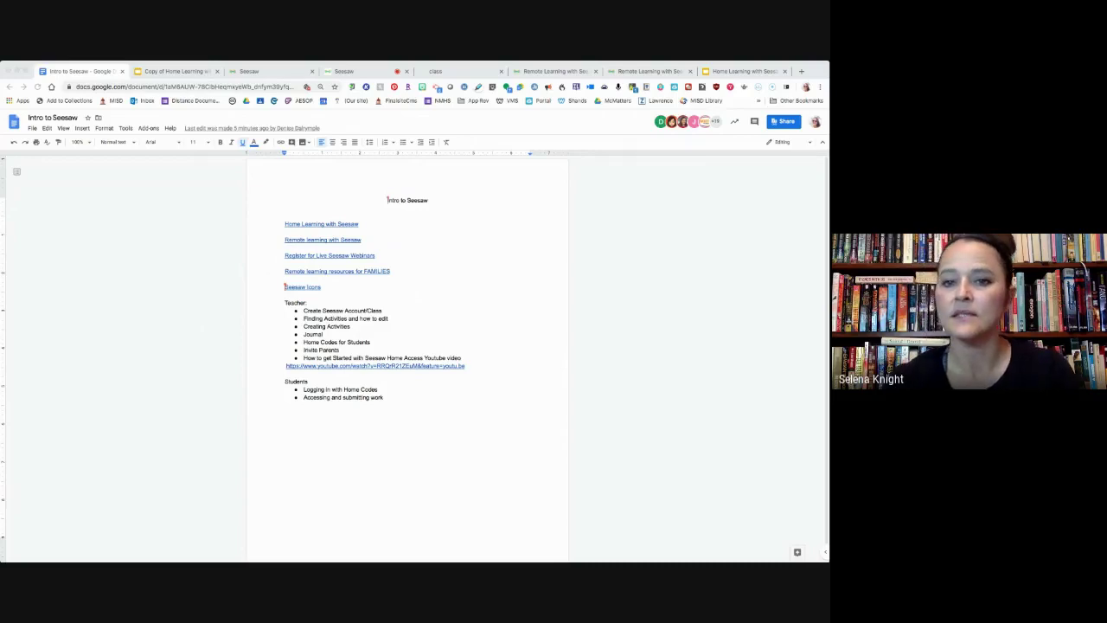
Switch back to Seesaw and look through the Shands Fashion Club journal and its assigned activities.
left_click(356, 72)
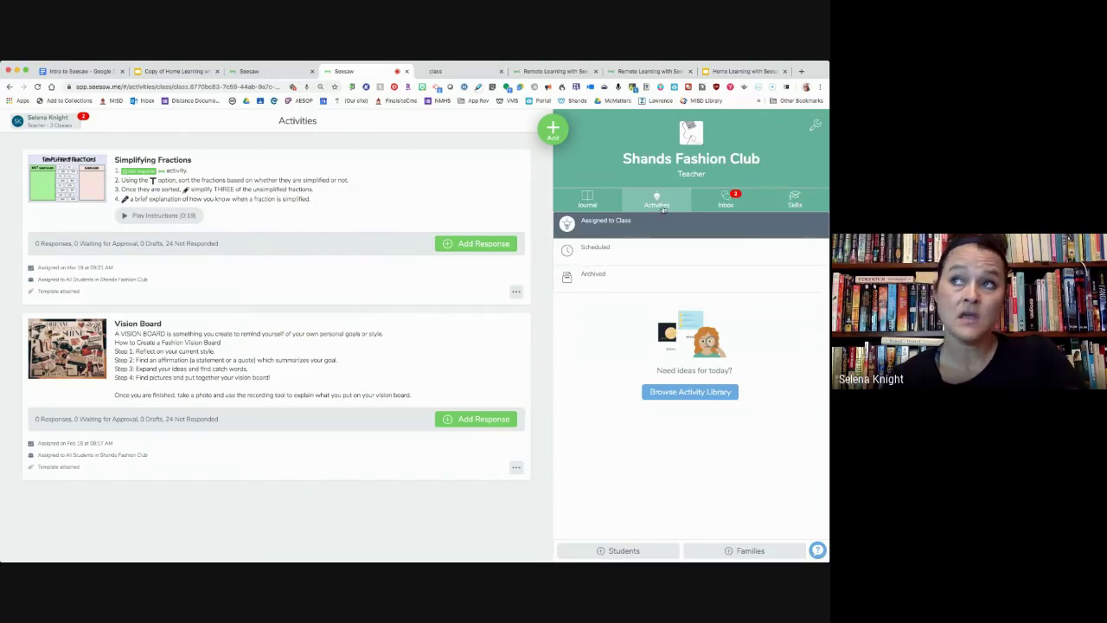
left_click(582, 198)
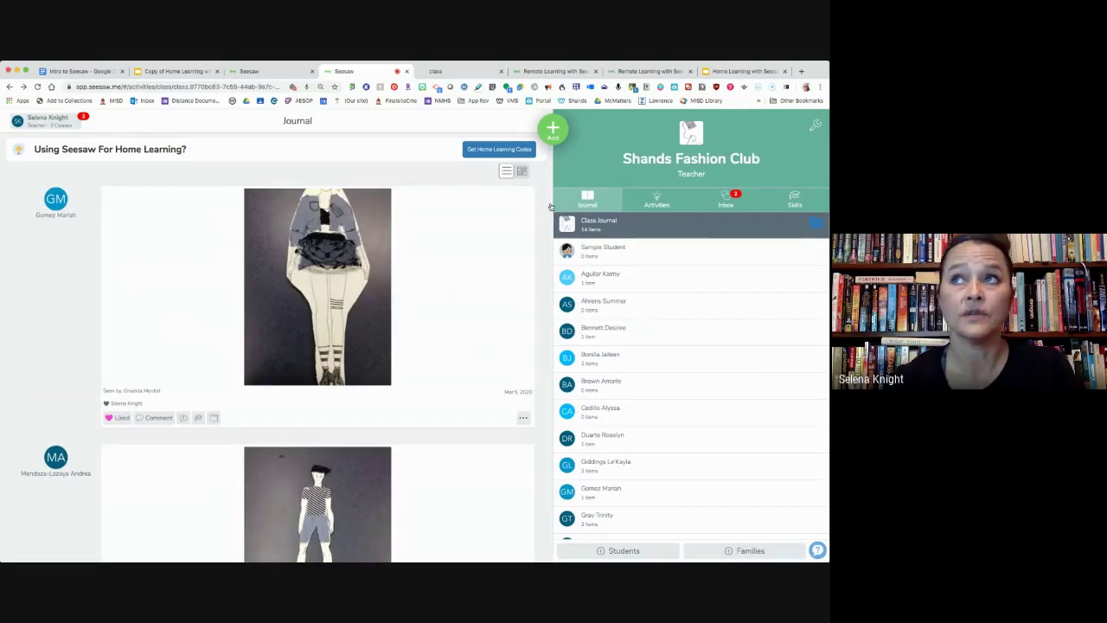
left_click(657, 200)
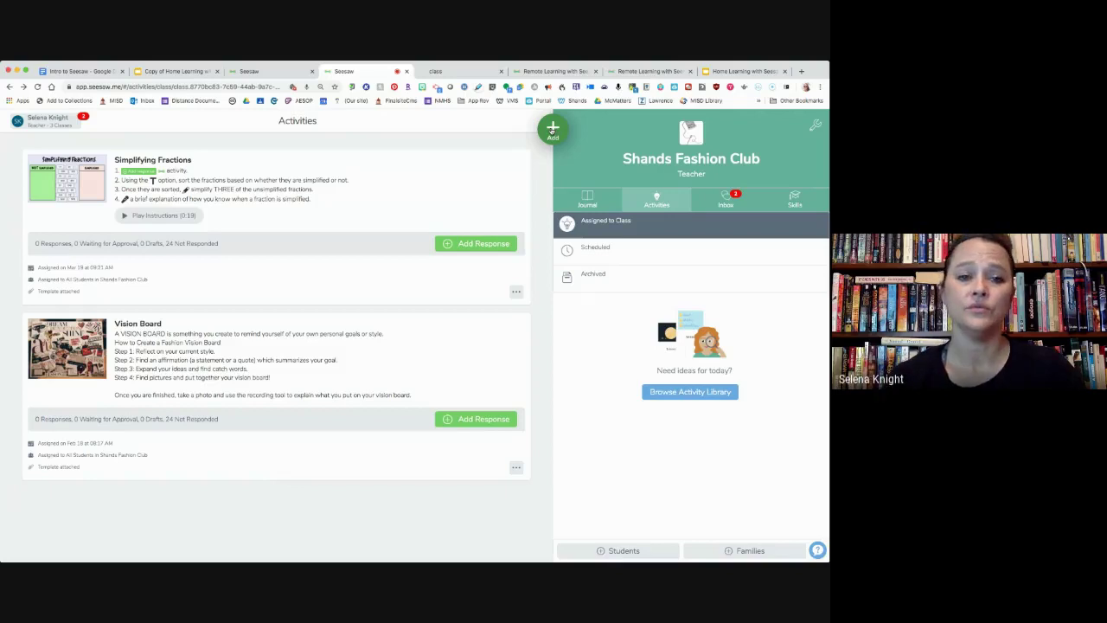
Start assigning an activity, filter the Community library to 3rd Grade, and open "Multiplication problem solving" from the Problem Solving search.
left_click(553, 129)
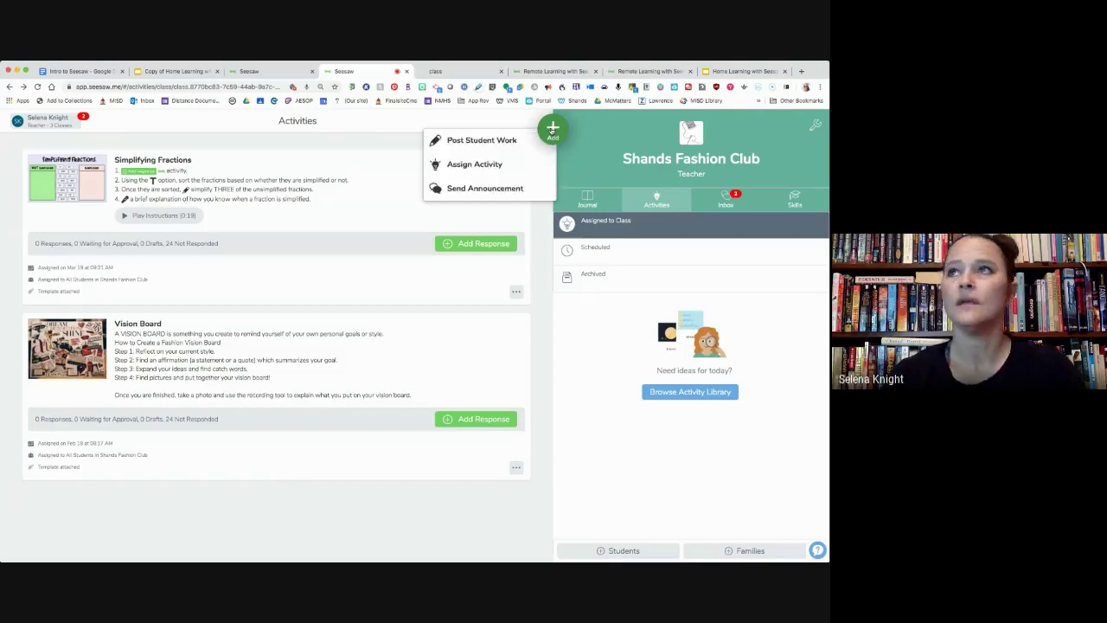
left_click(466, 167)
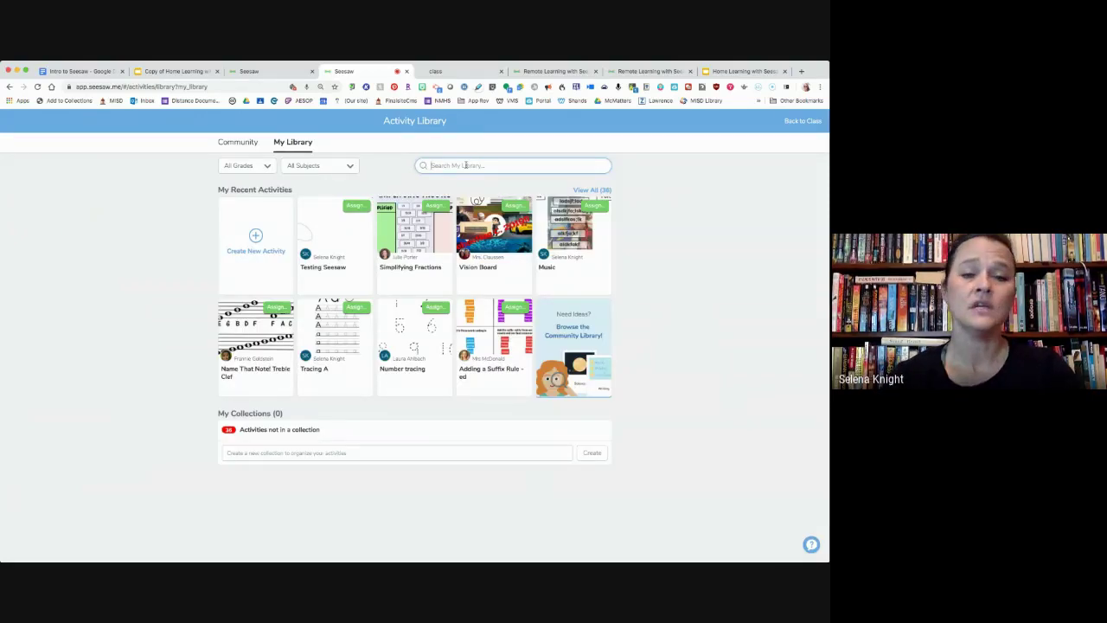
left_click(465, 164)
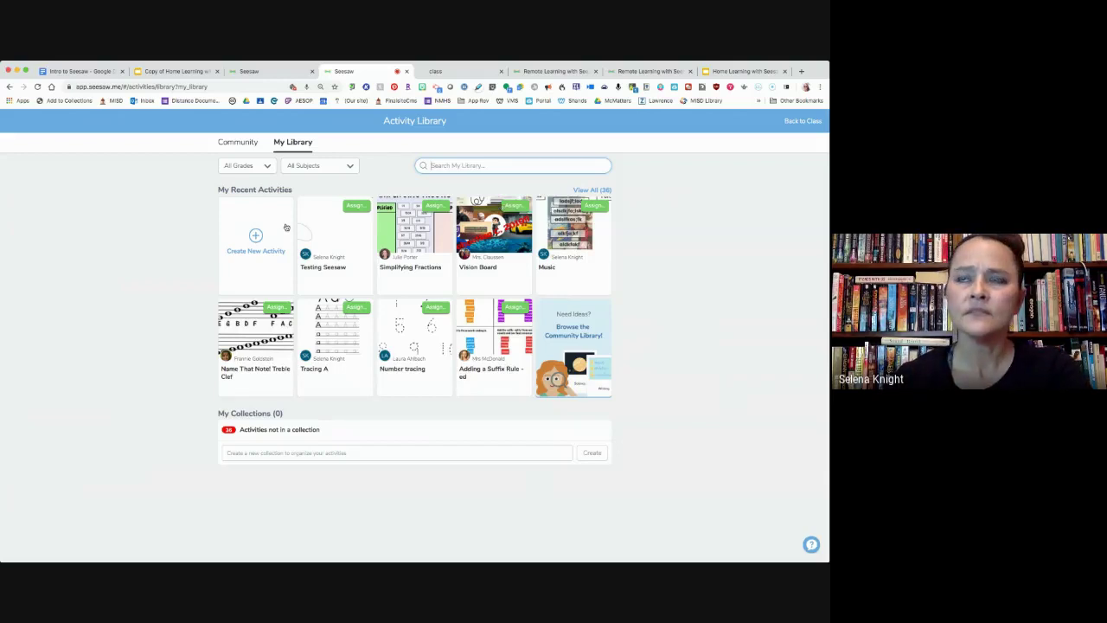
left_click(237, 143)
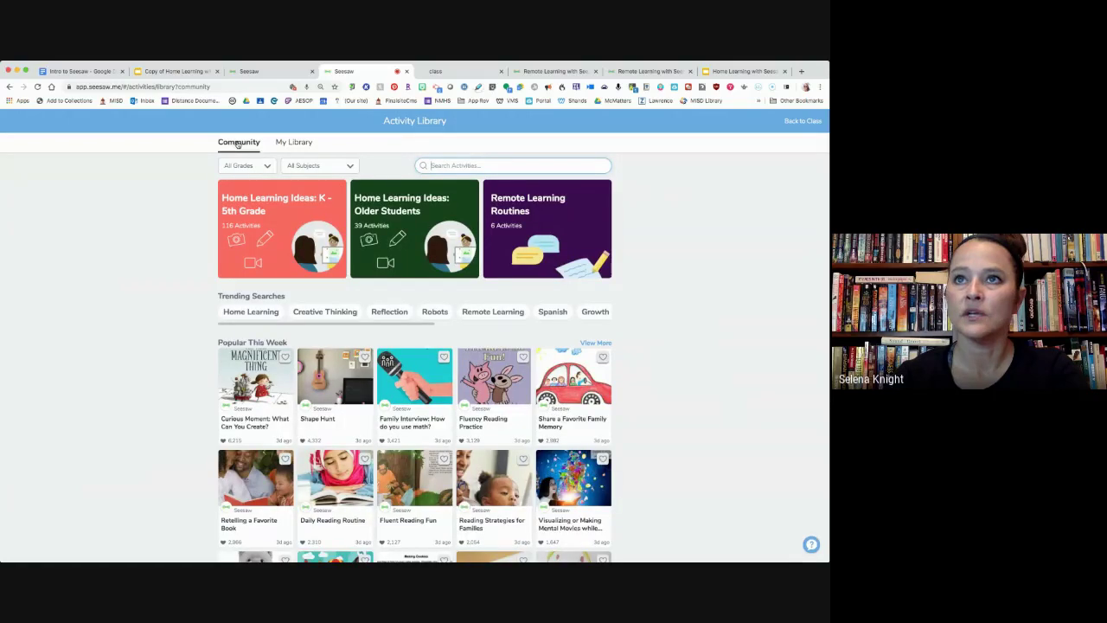
left_click(246, 165)
left_click(241, 273)
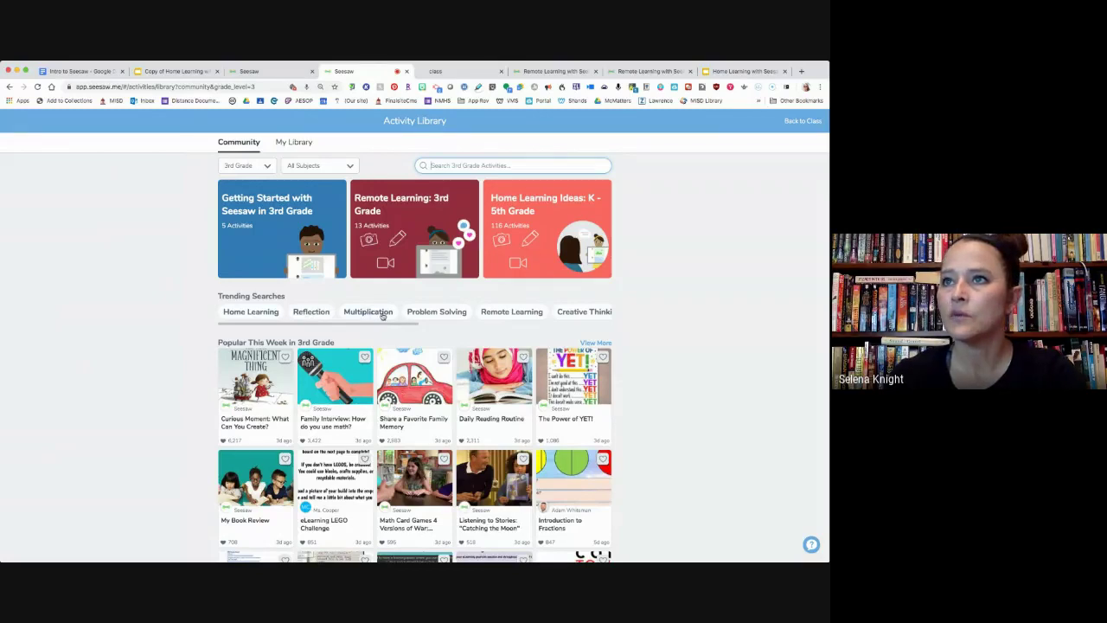
left_click(453, 314)
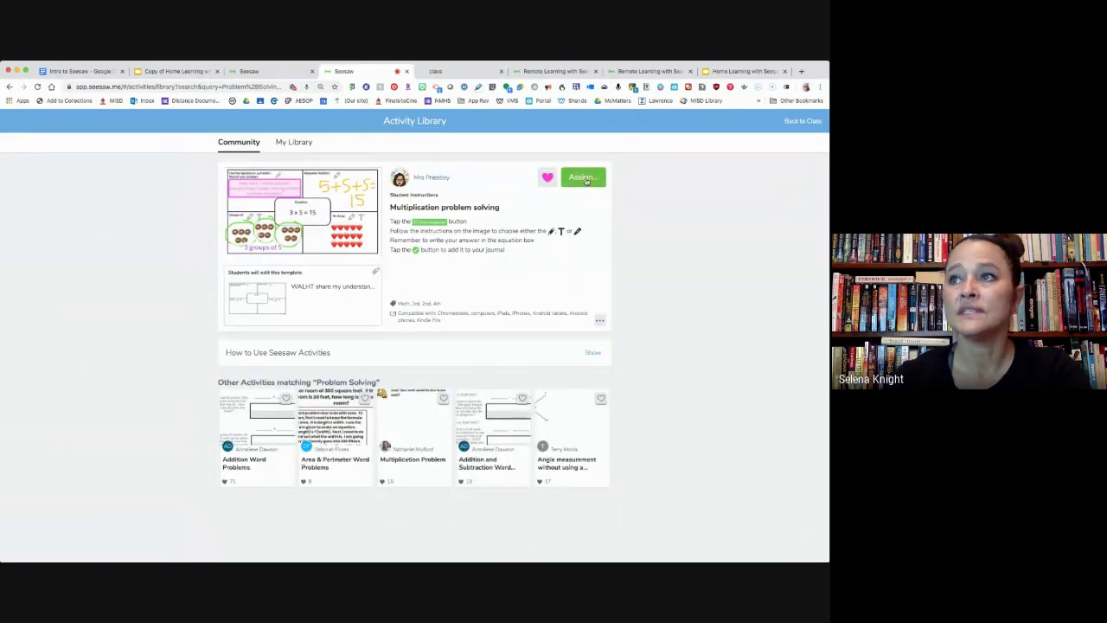
Assign the "Multiplication problem solving" activity to the Shands Fashion Club class.
left_click(587, 180)
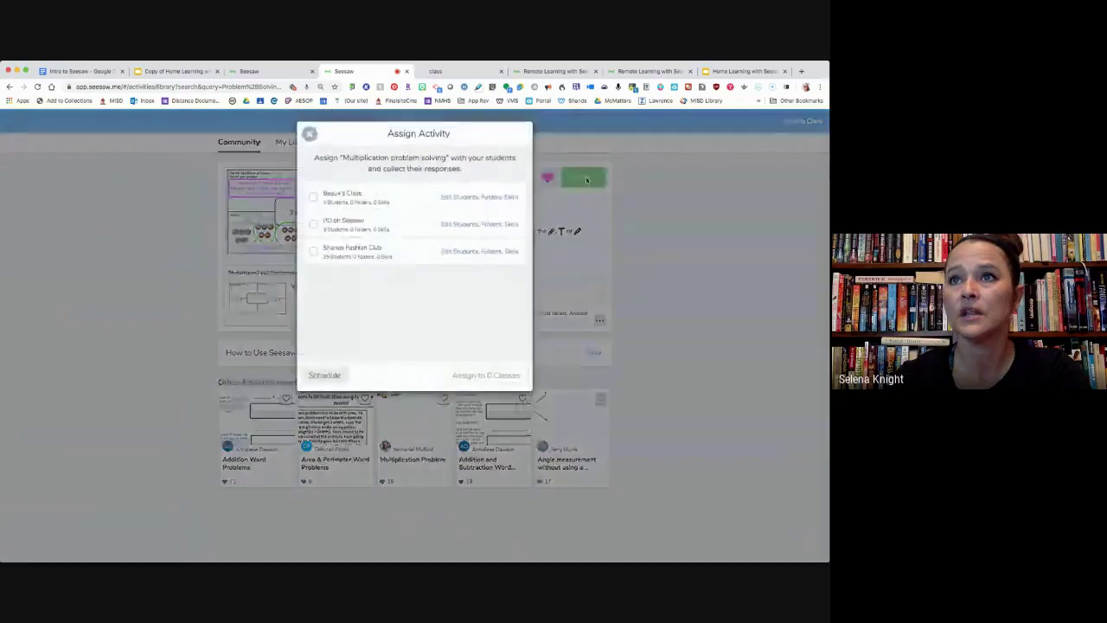
left_click(330, 257)
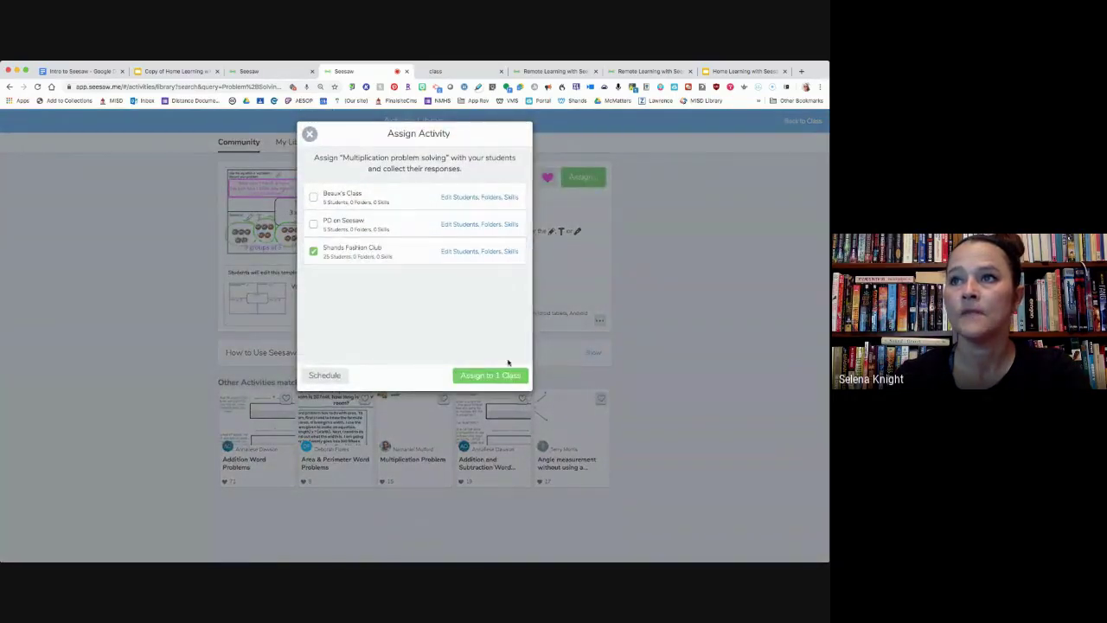
left_click(505, 377)
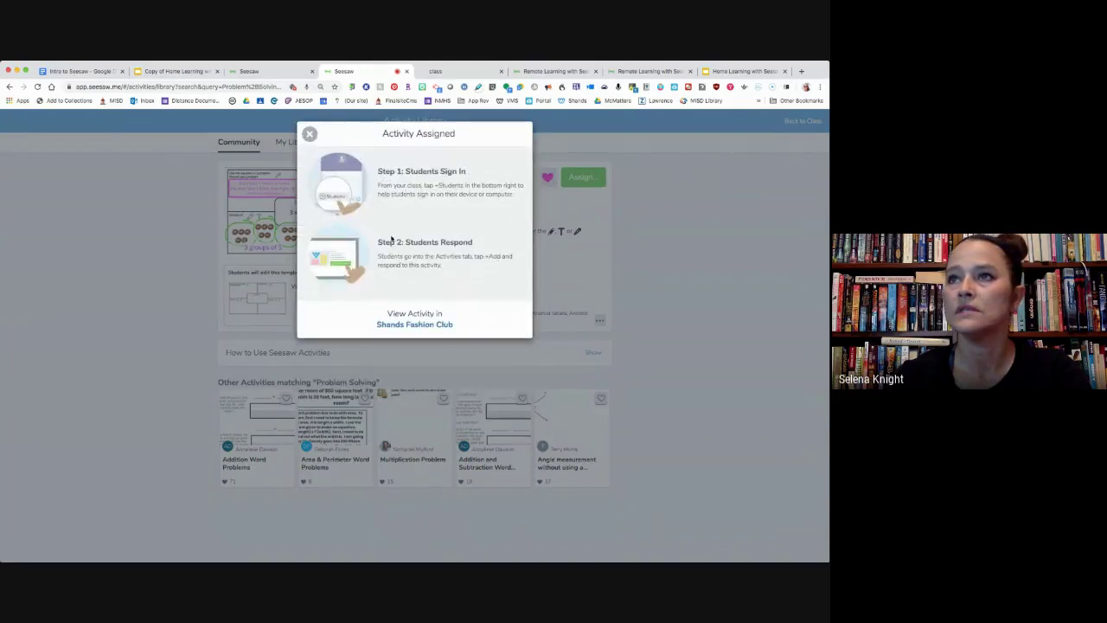
View the assigned "Multiplication problem solving" activity in Shands Fashion Club, open it for editing, and review its additional options before saving.
left_click(419, 325)
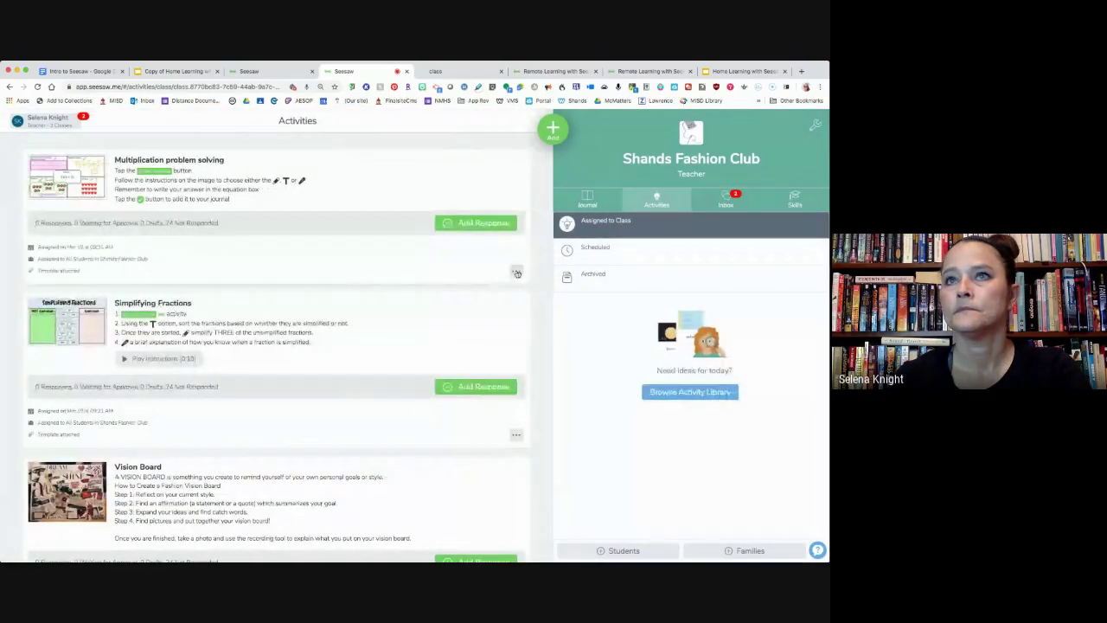
left_click(516, 271)
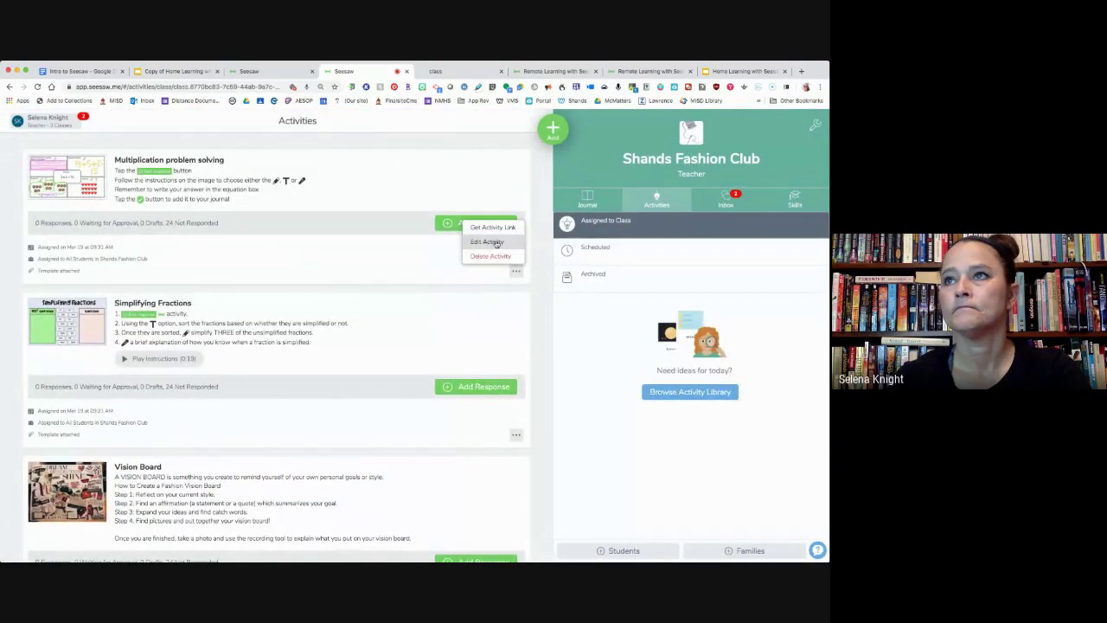
left_click(487, 242)
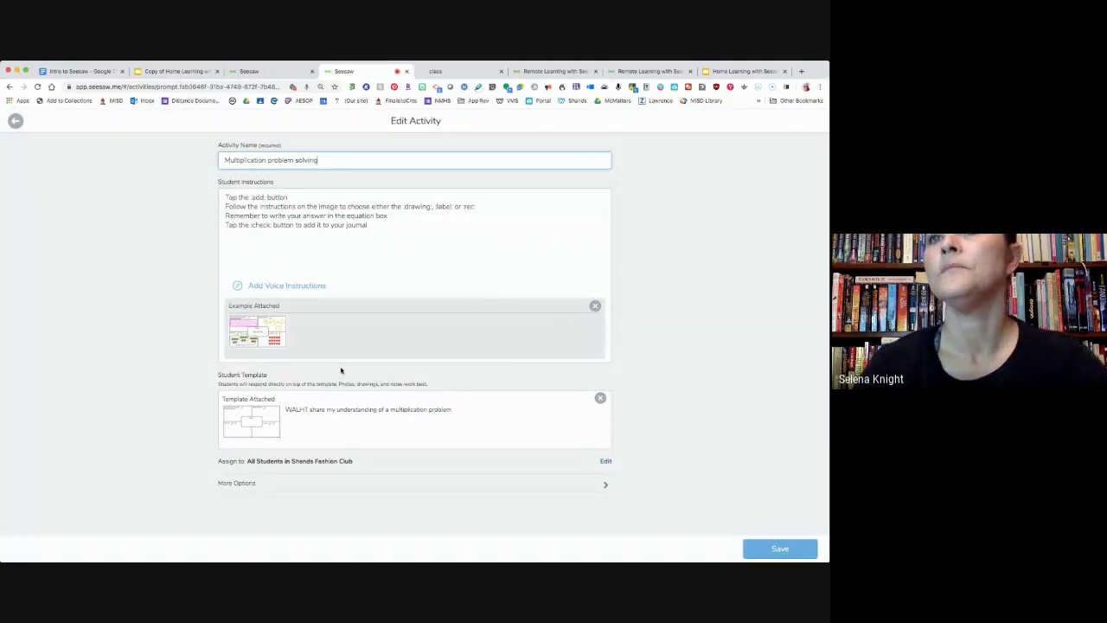
left_click(604, 488)
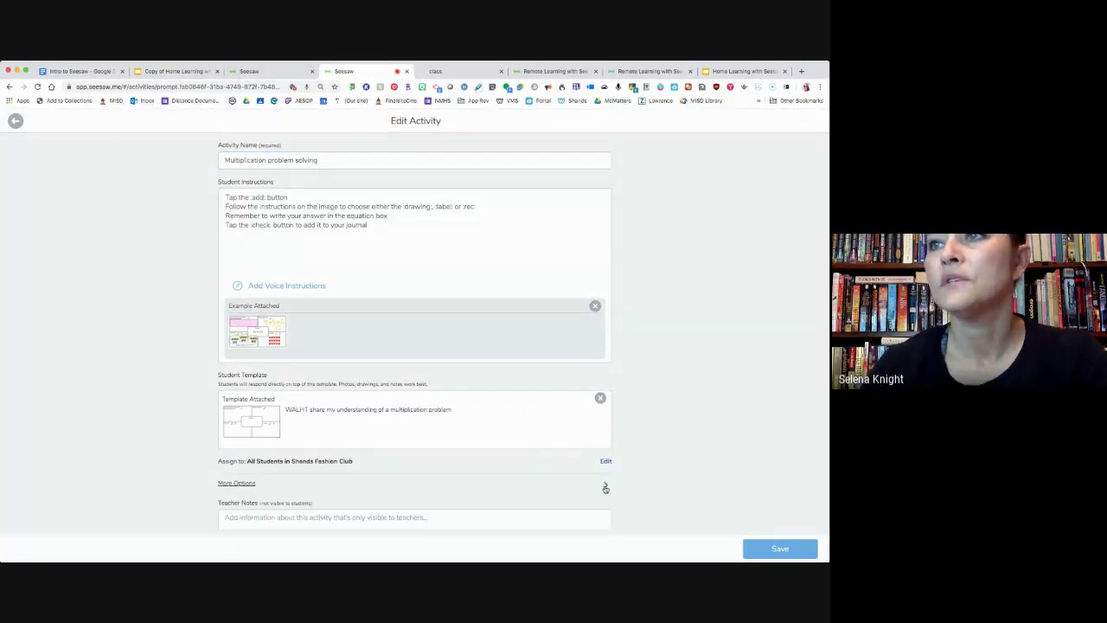
scroll(523, 489, "down", 1)
scroll(524, 488, "down", 3)
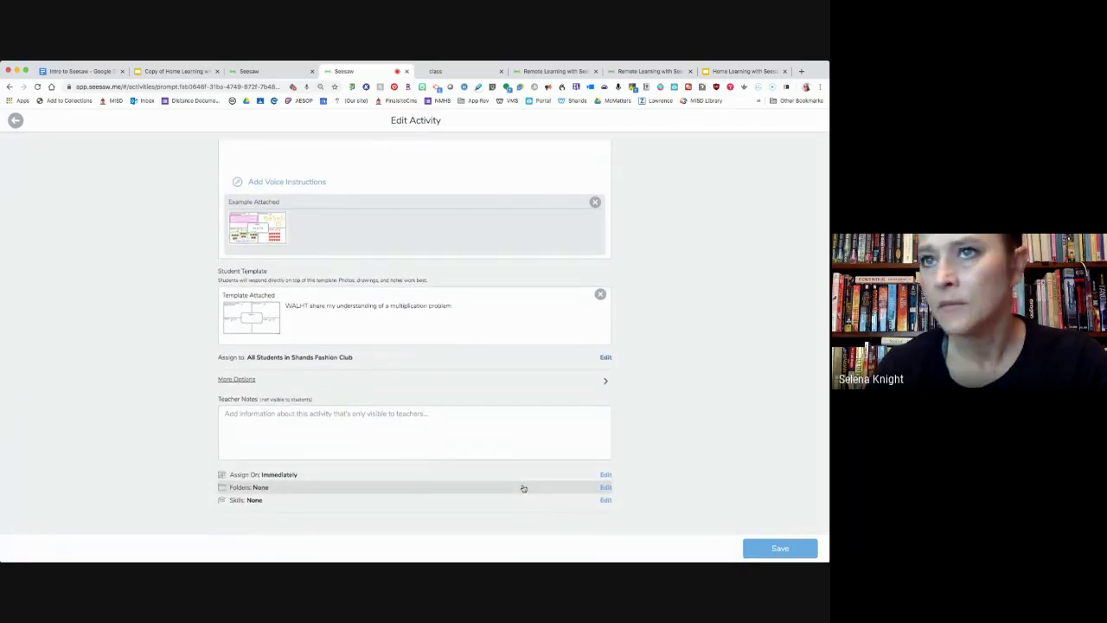
scroll(523, 487, "up", 1)
scroll(523, 488, "up", 3)
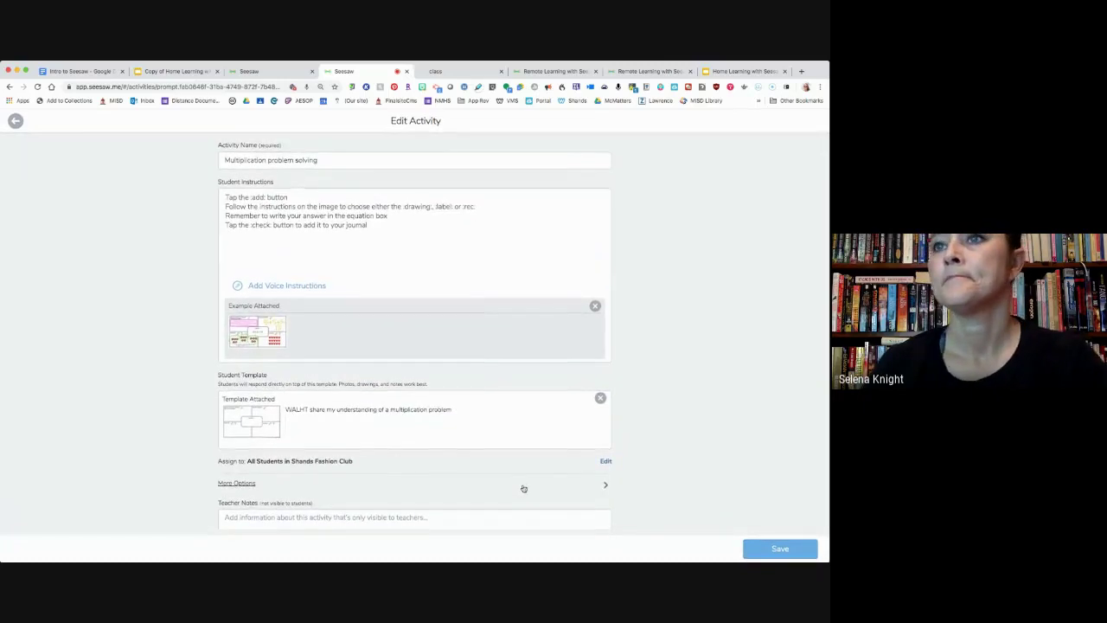
left_click(246, 486)
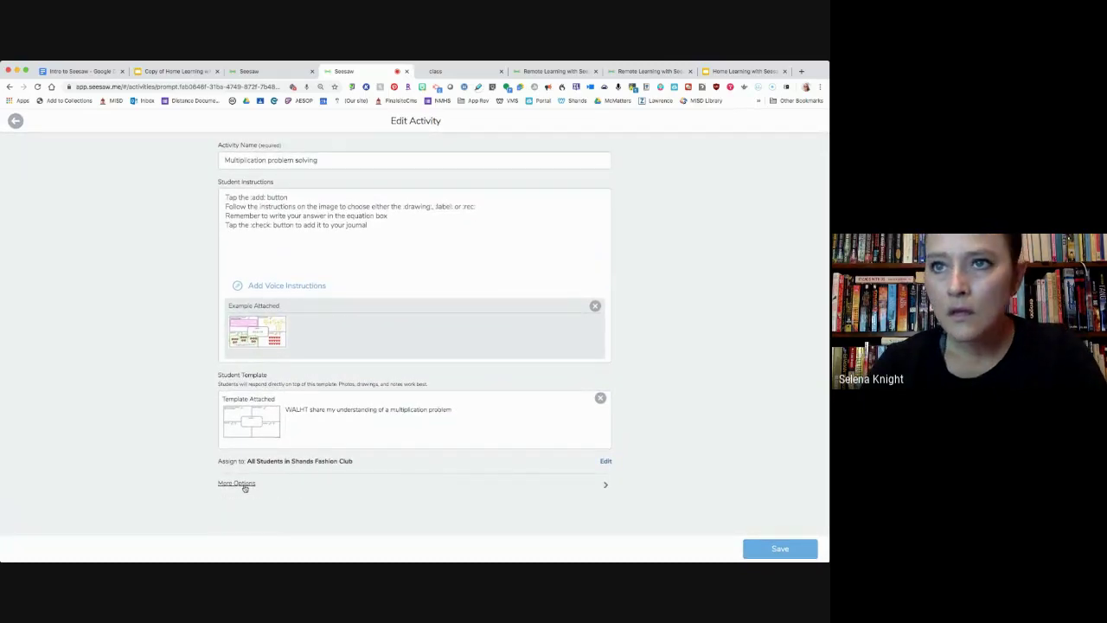
left_click(778, 549)
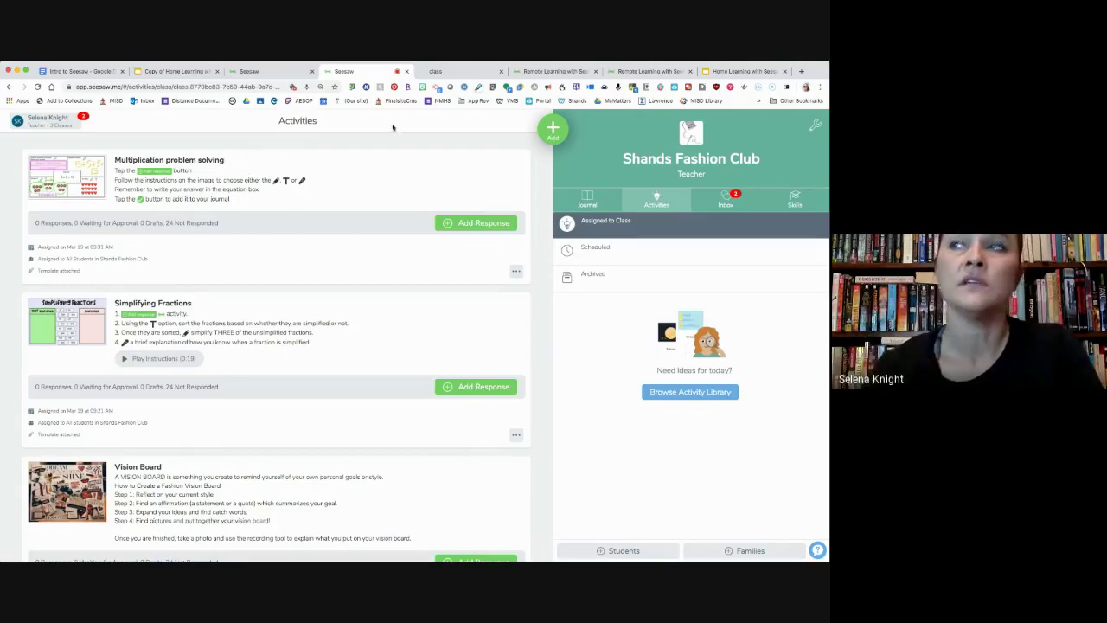
Assign the "Testing Seesaw" activity from My Library to Shands Fashion Club and view it in the class.
left_click(554, 131)
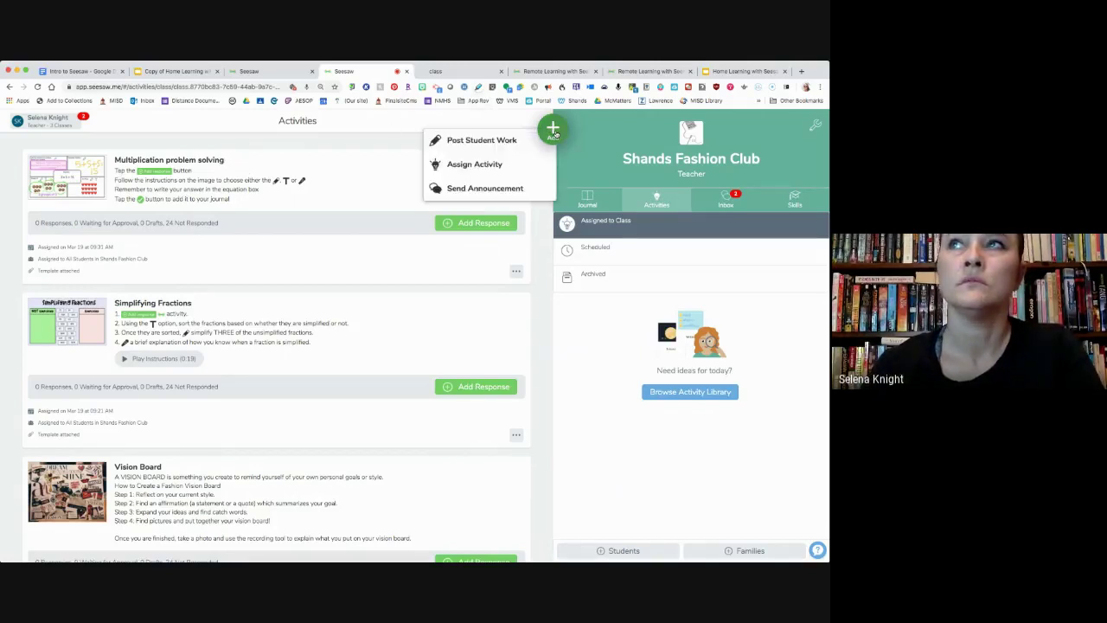
left_click(478, 170)
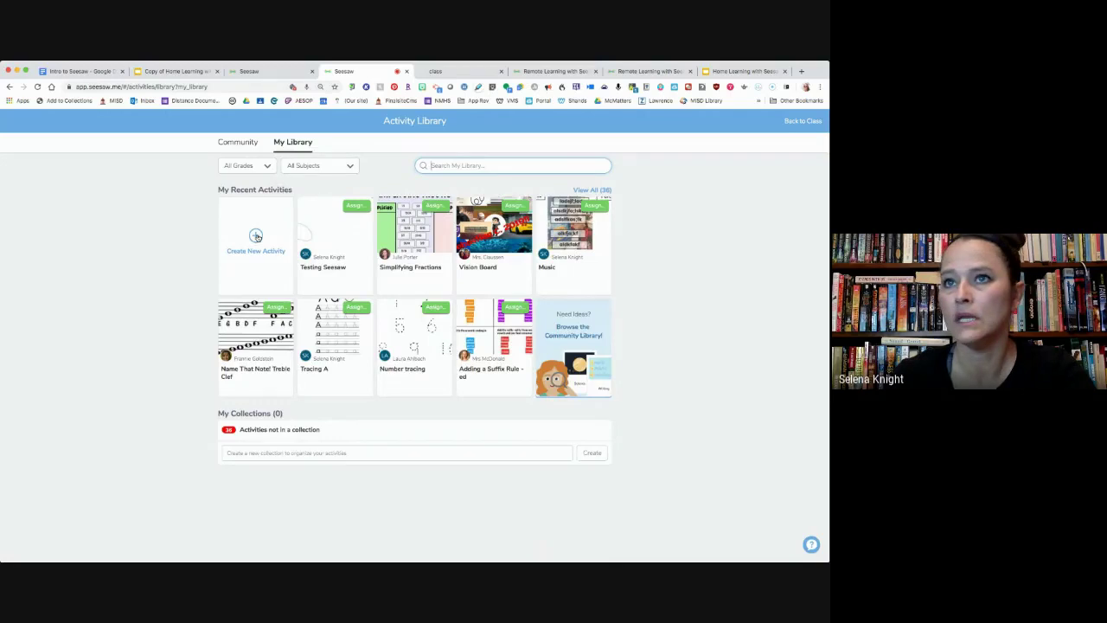
left_click(350, 242)
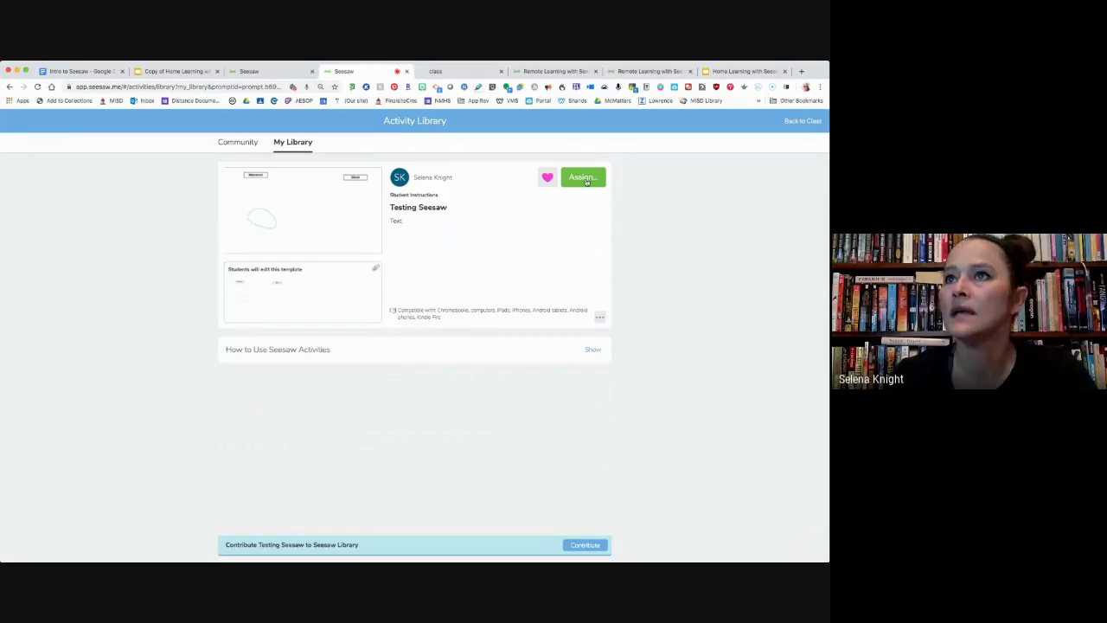
left_click(586, 182)
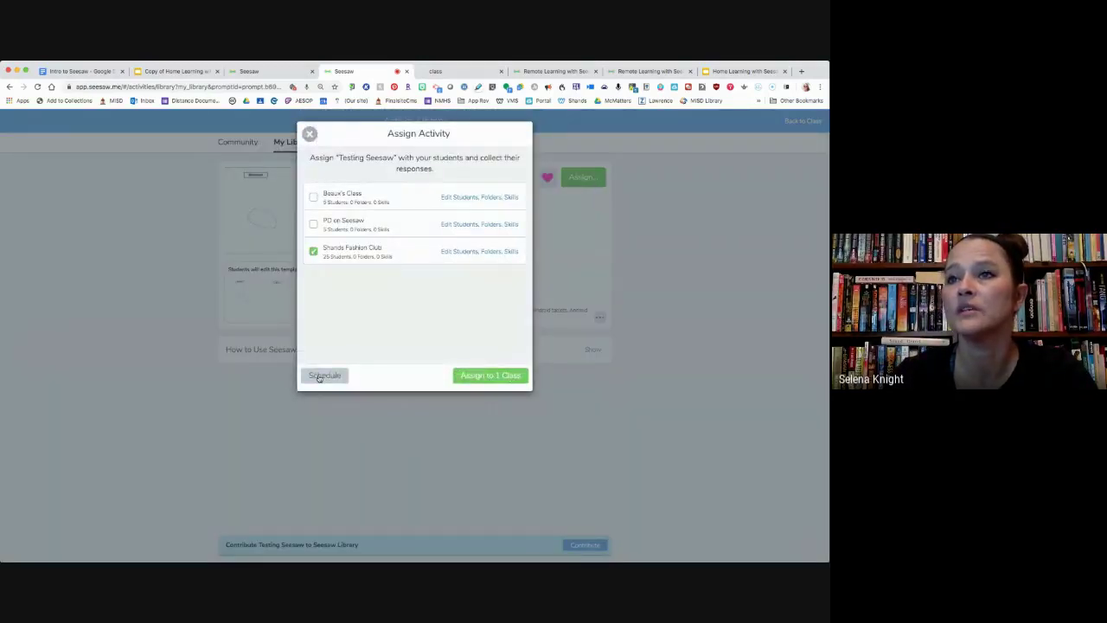
left_click(493, 378)
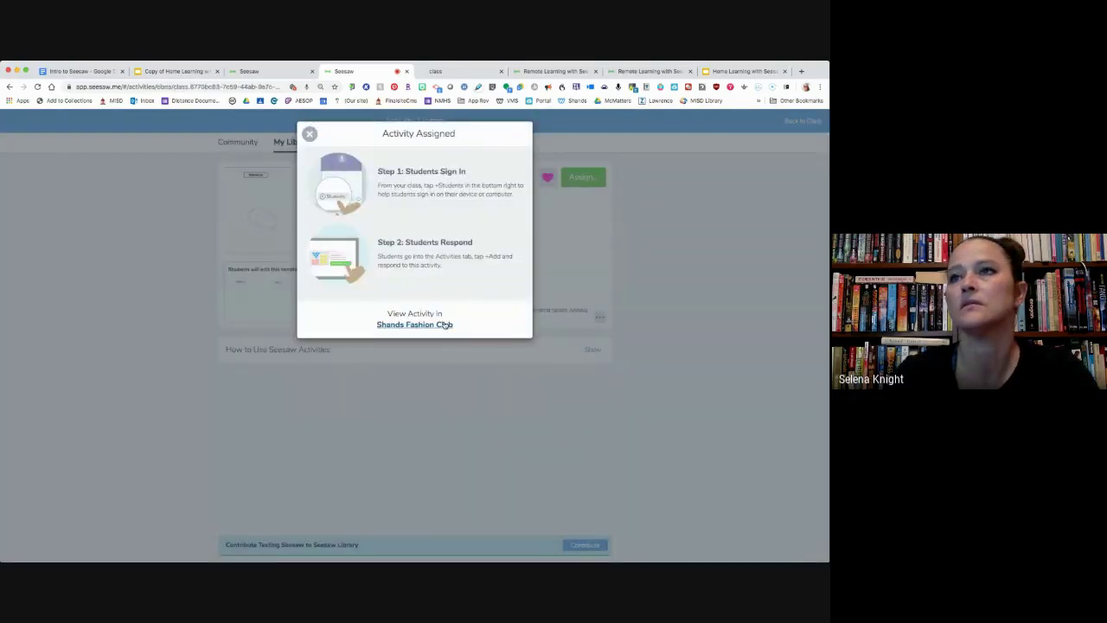
left_click(445, 324)
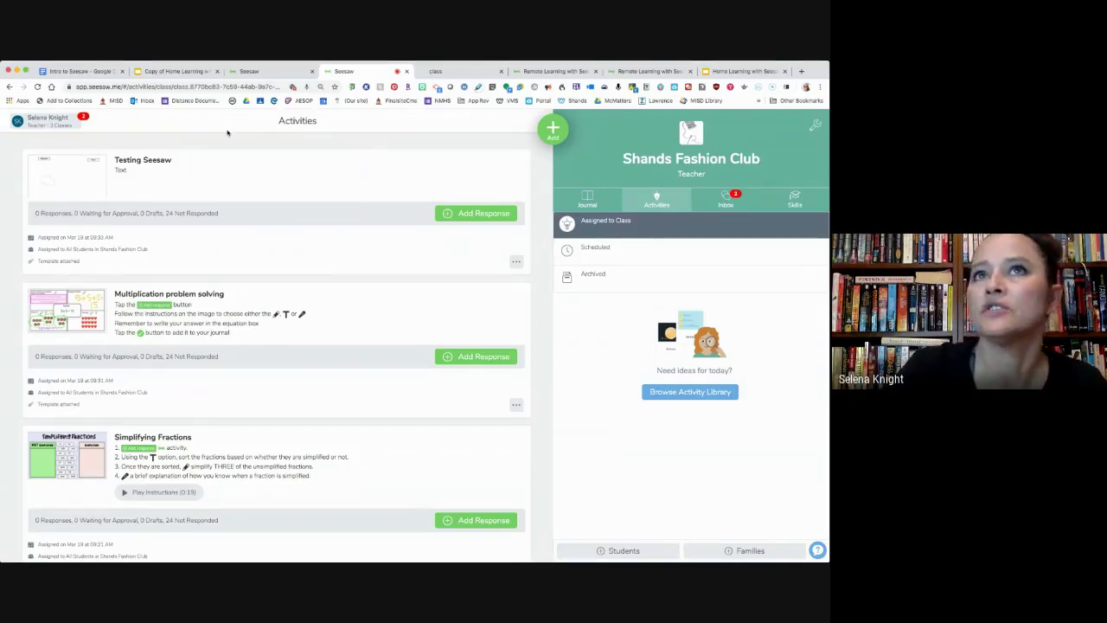
Check the Intro to Seesaw Google Doc and the Seesaw home page, and switch the Seesaw teacher account to the student account.
left_click(70, 72)
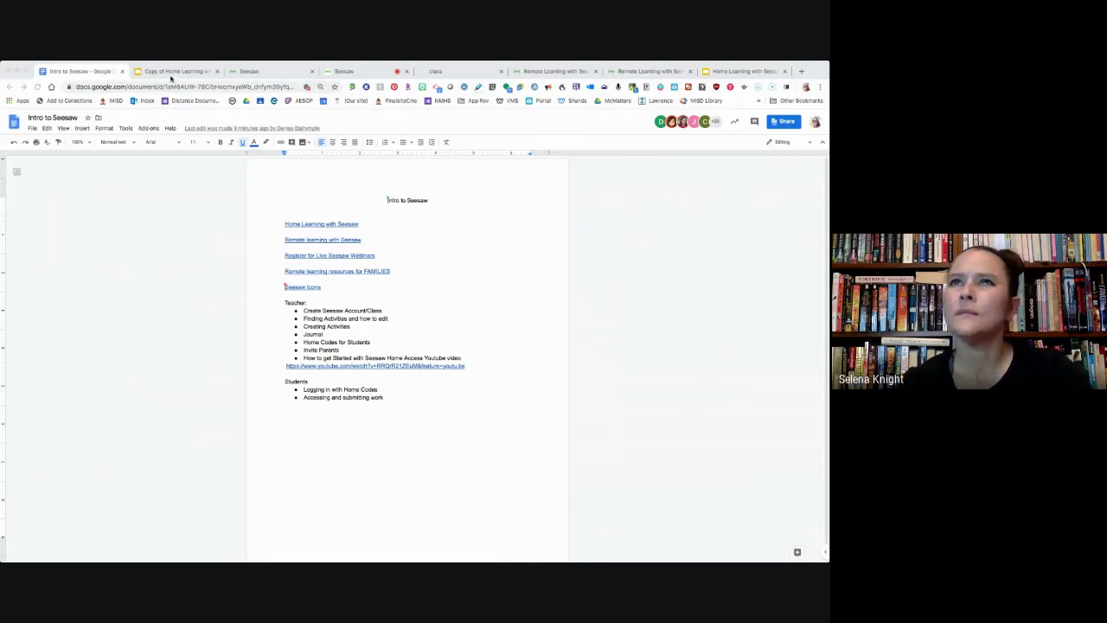
left_click(258, 72)
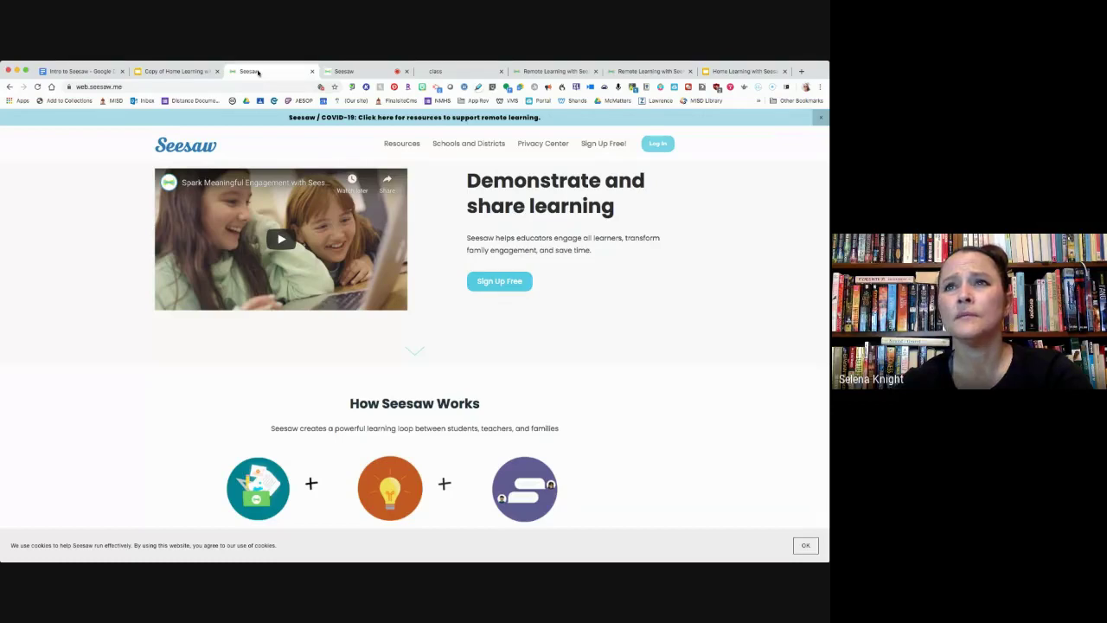
left_click(368, 73)
left_click(57, 120)
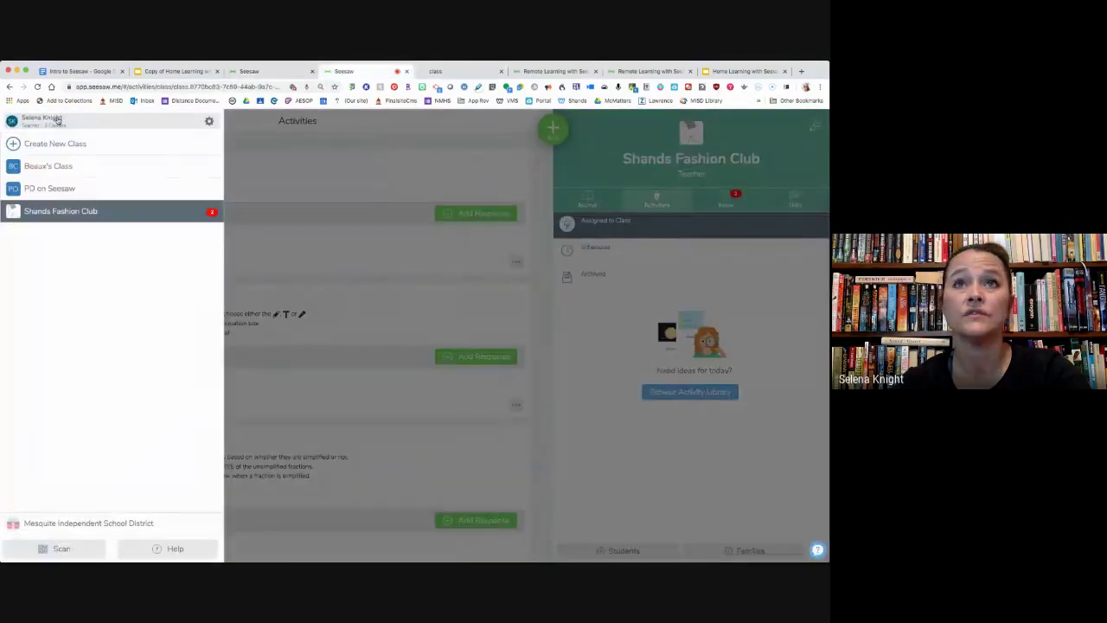
left_click(208, 122)
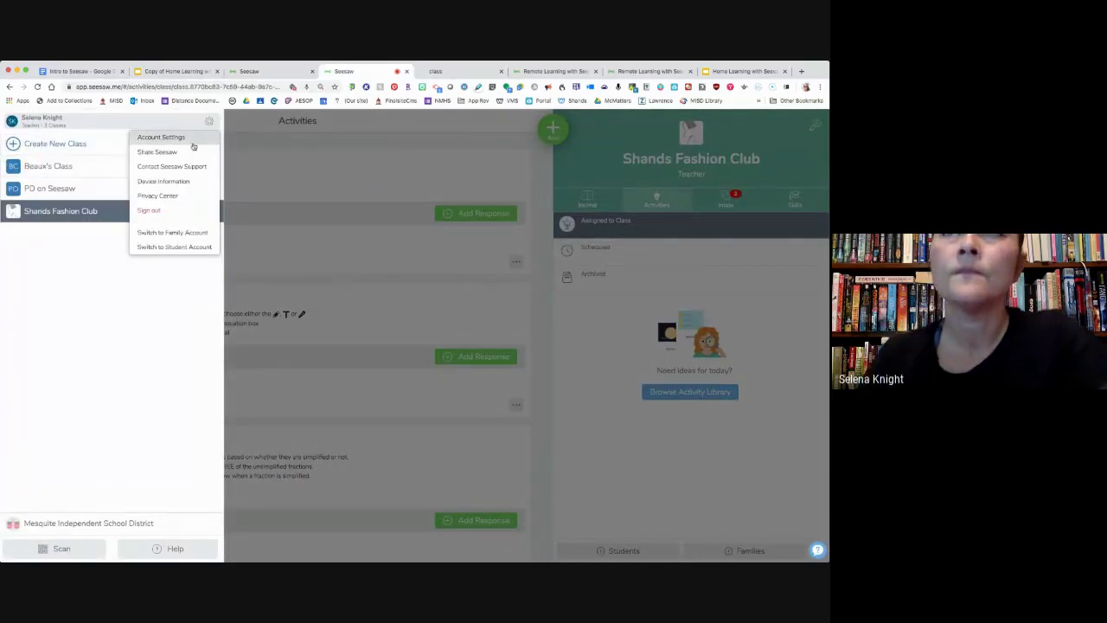
left_click(184, 247)
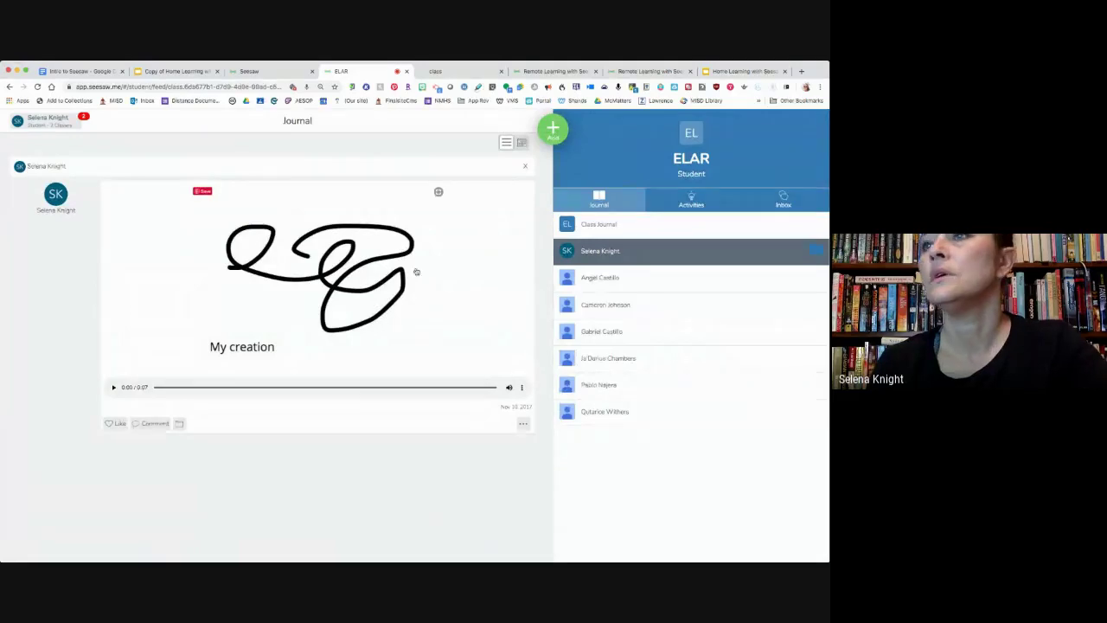
Enlarge the "My creation" drawing in the ELAR student journal, and show and select its share link.
left_click(513, 207)
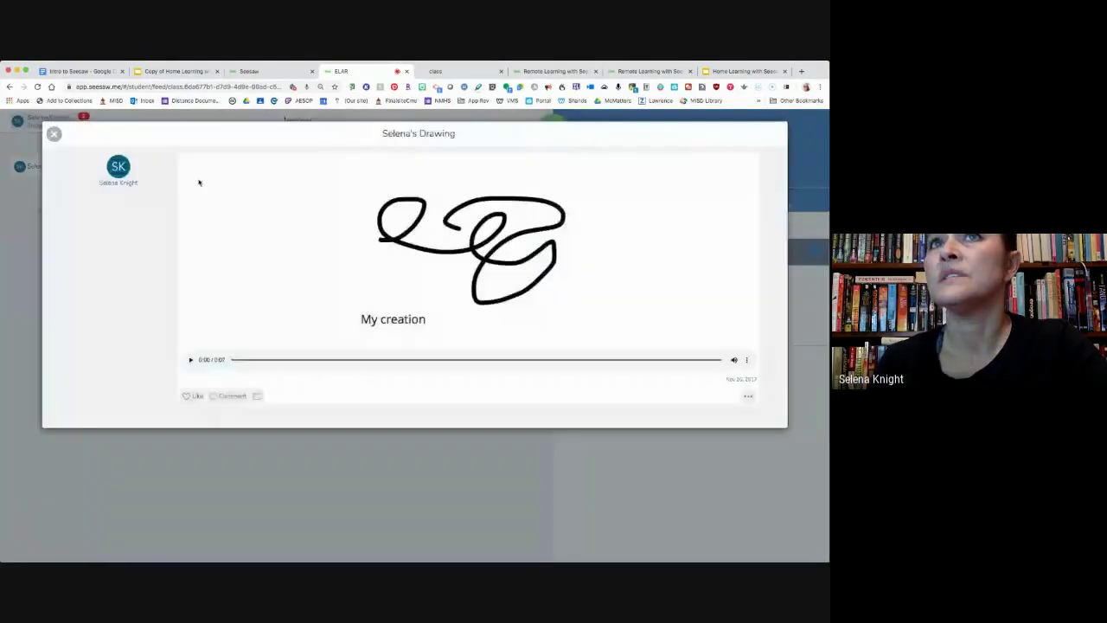
left_click(54, 134)
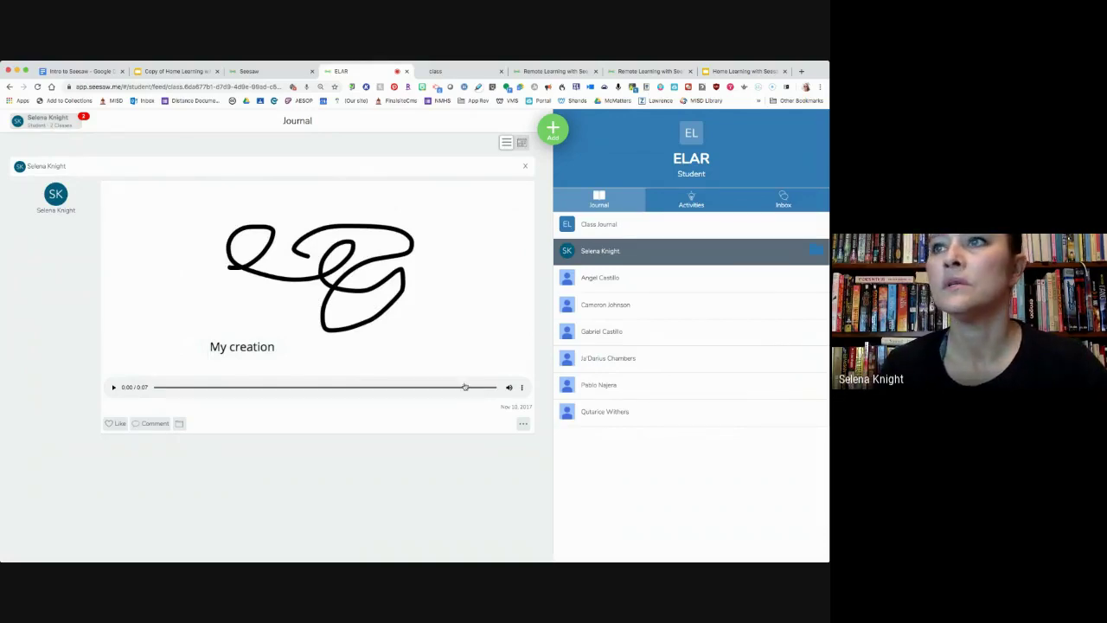
left_click(522, 425)
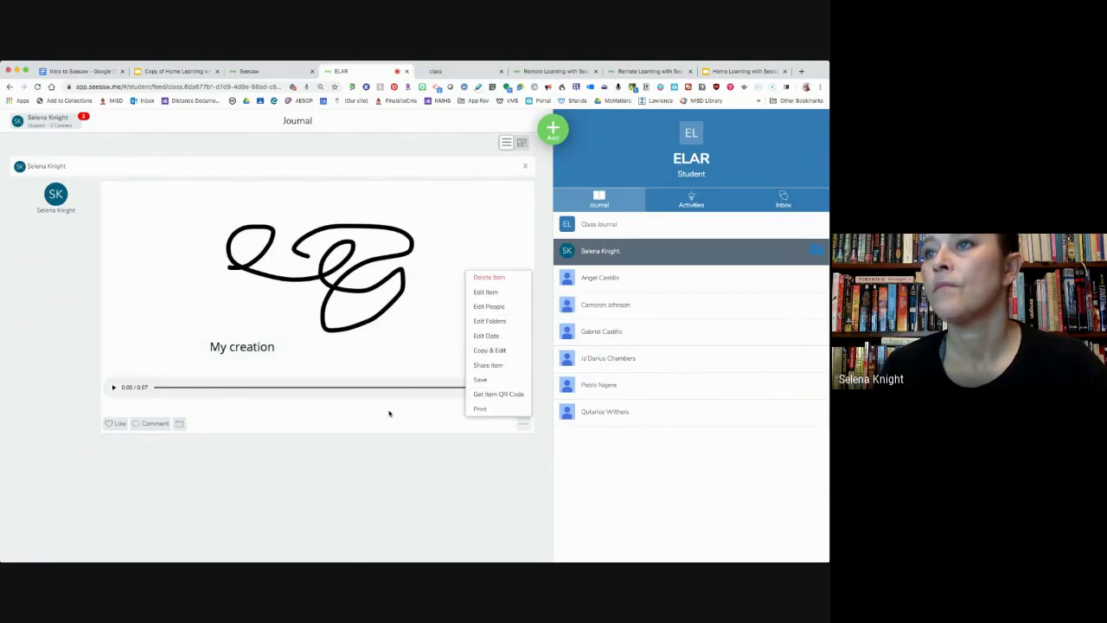
left_click(488, 364)
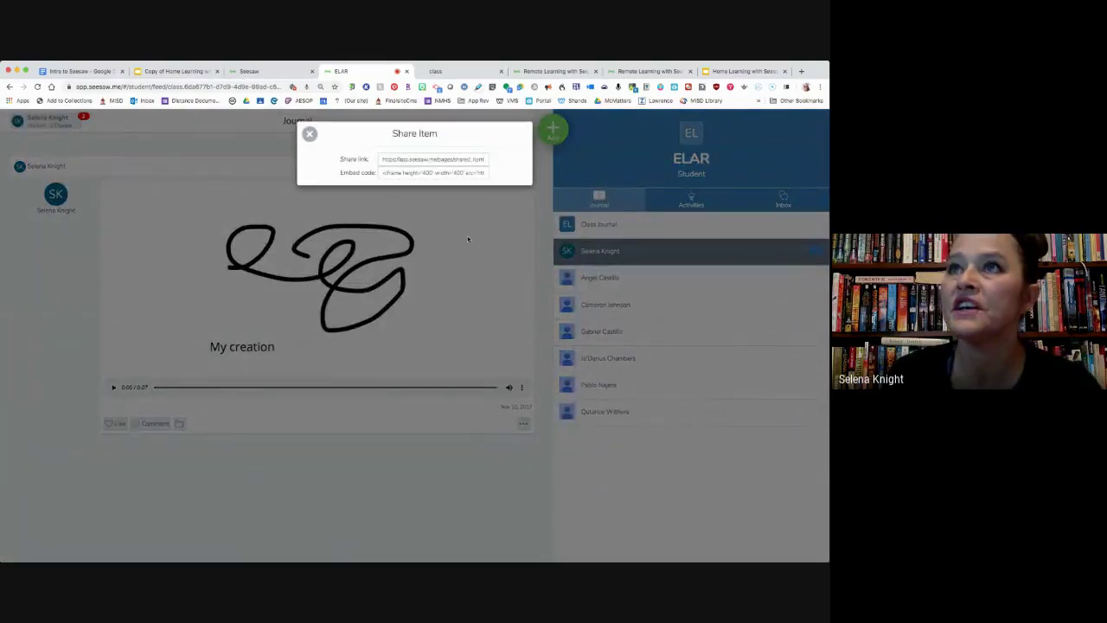
left_click(406, 159)
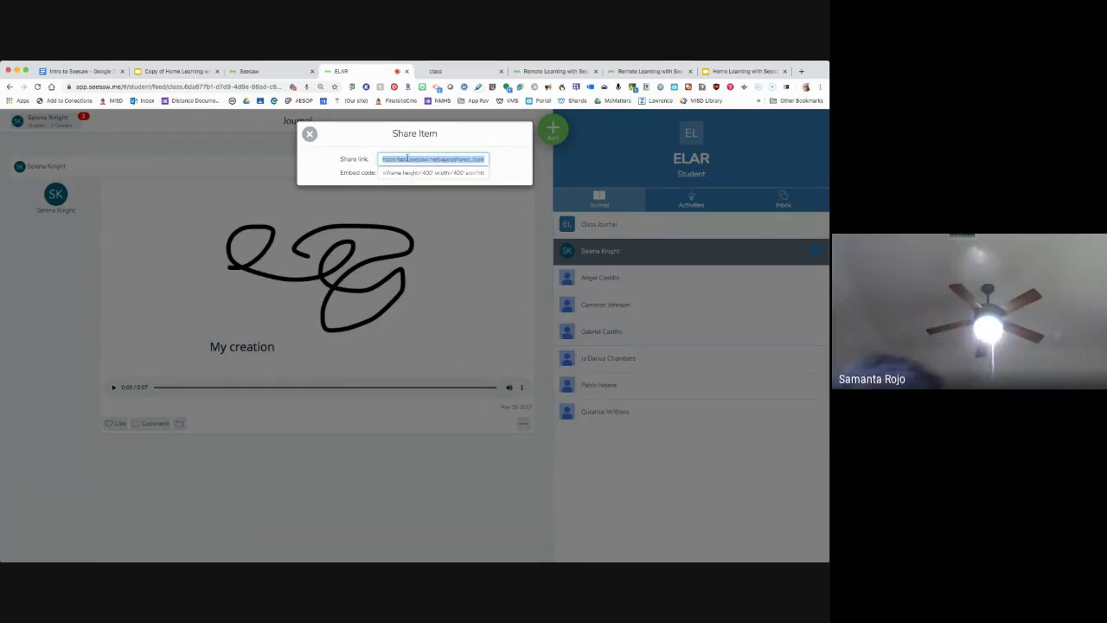
left_click(310, 136)
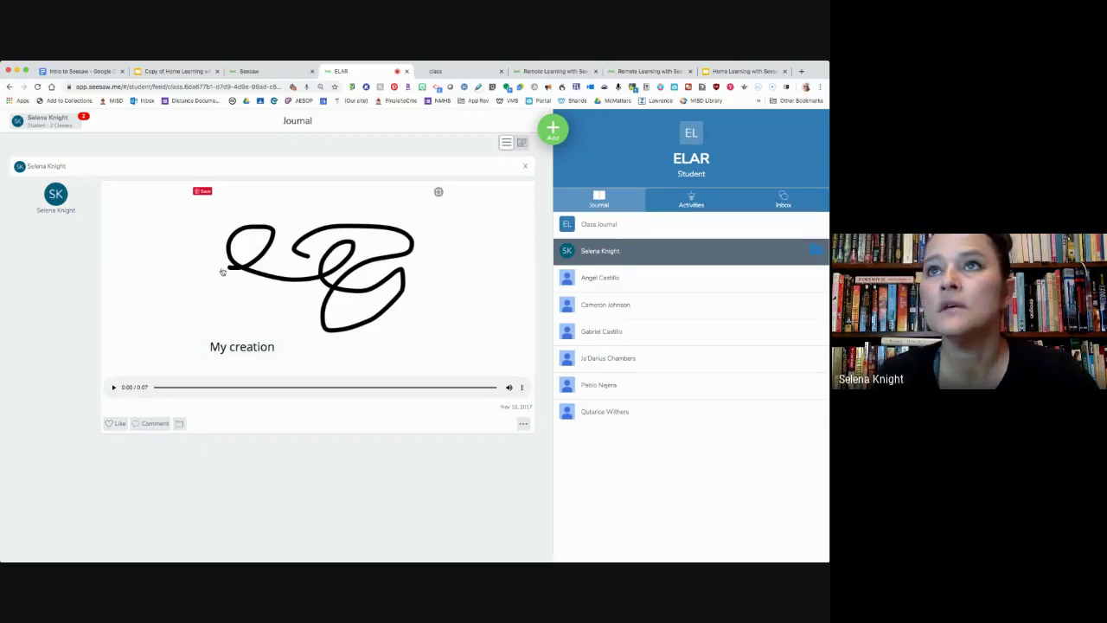
Post the comment "Type feedback" on the "My creation" drawing and open a further blank comment.
left_click(155, 423)
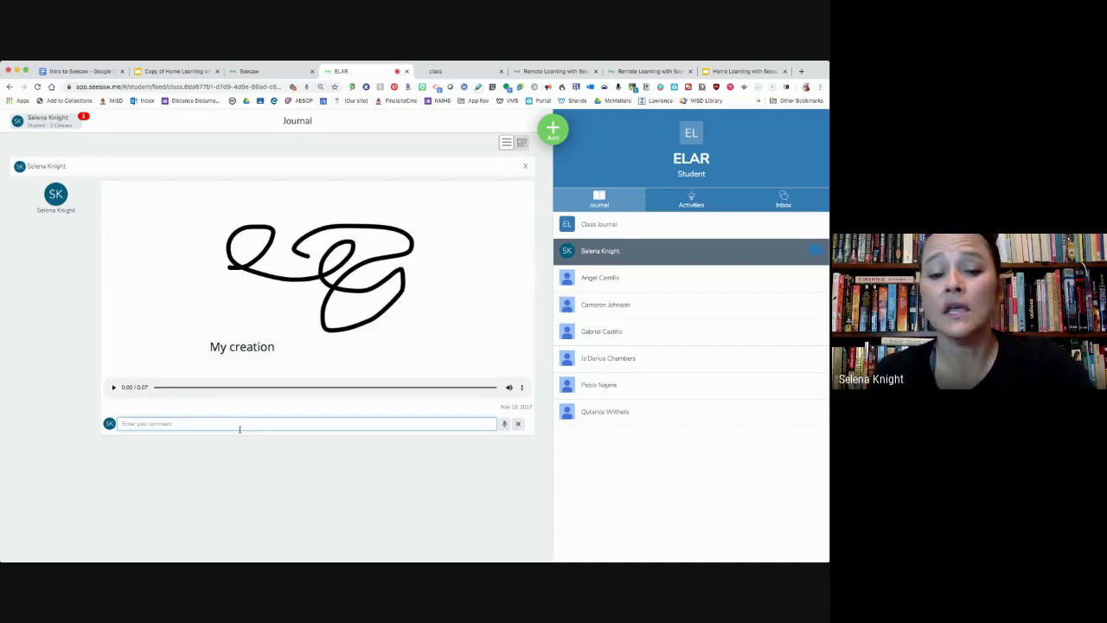
type("Type")
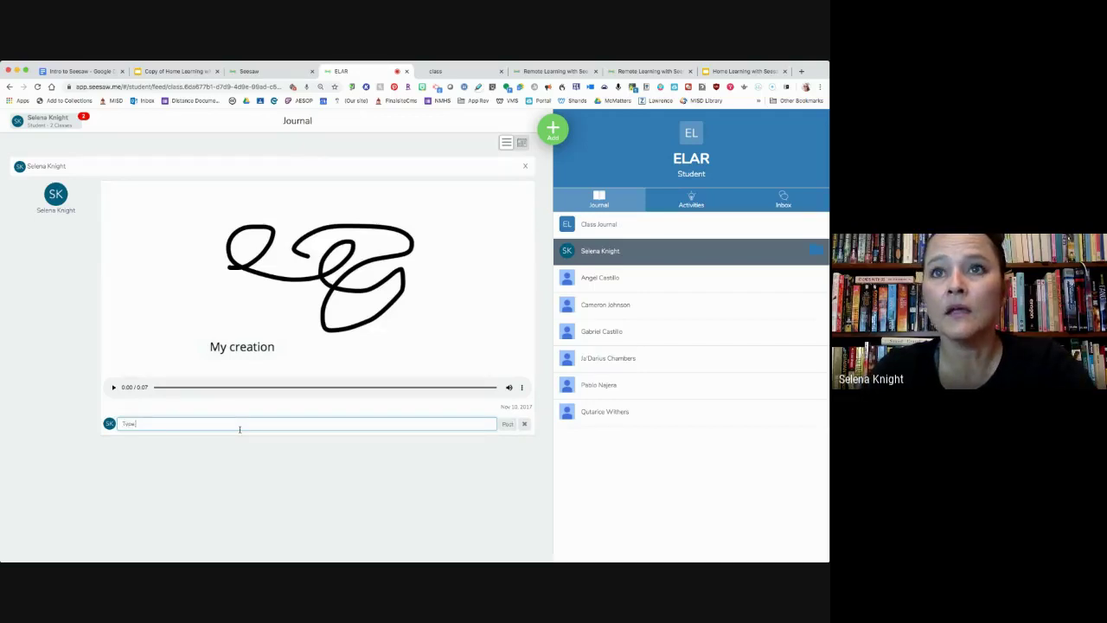
type(" feedback")
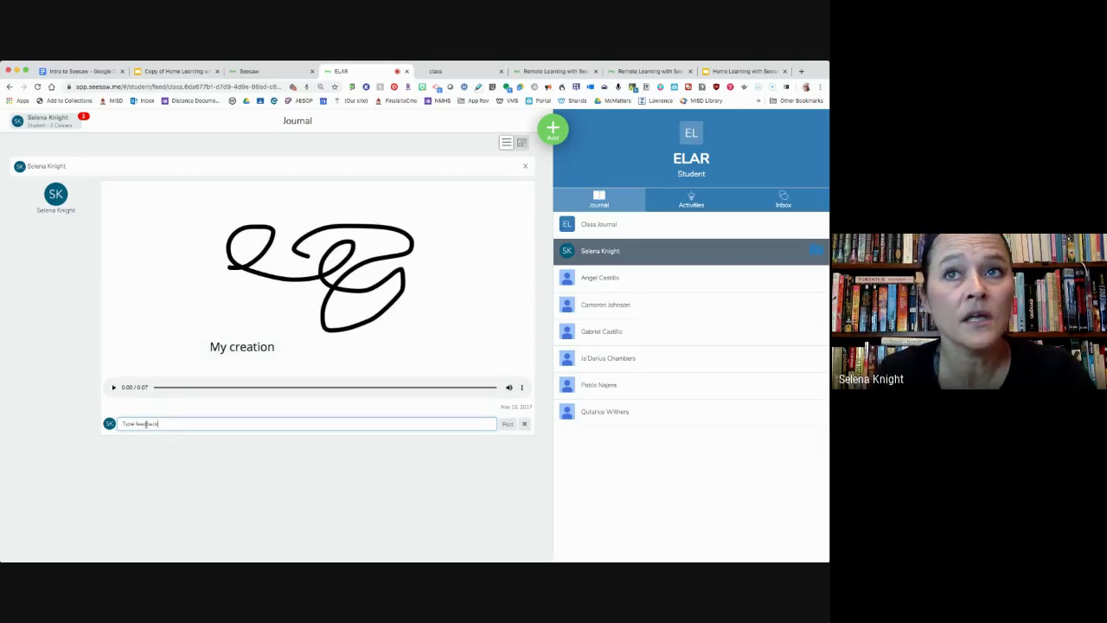
left_click(507, 424)
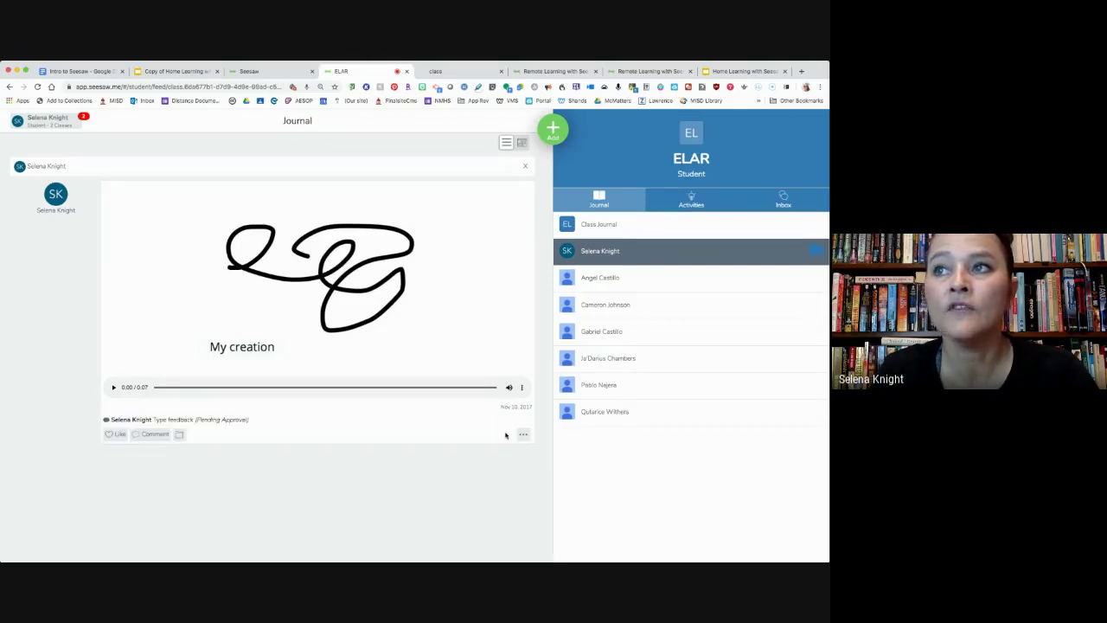
left_click(140, 434)
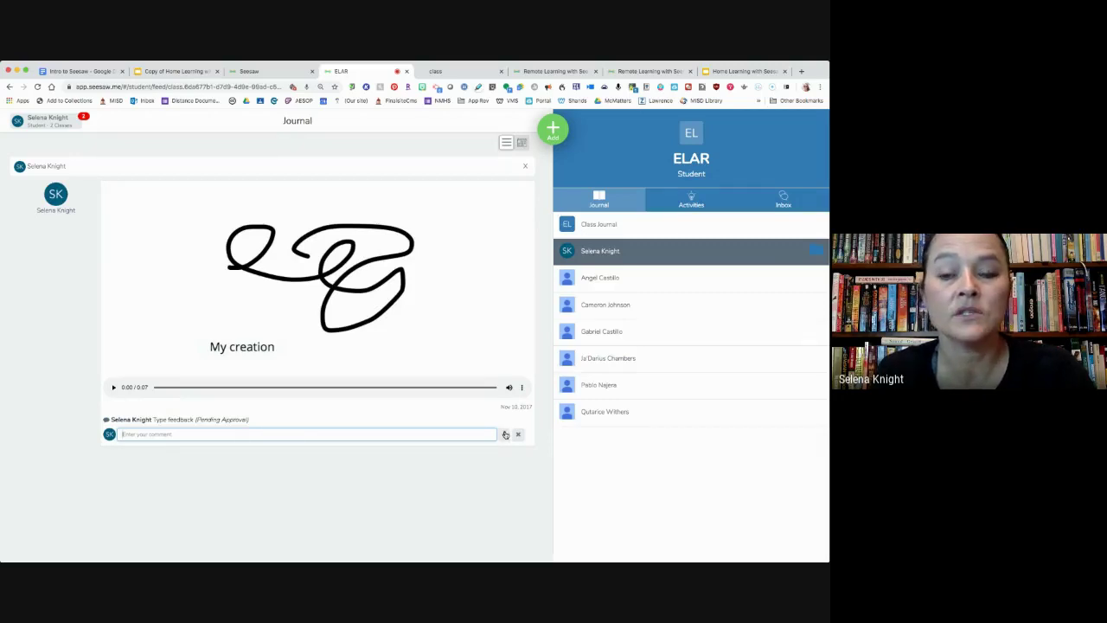
left_click(413, 495)
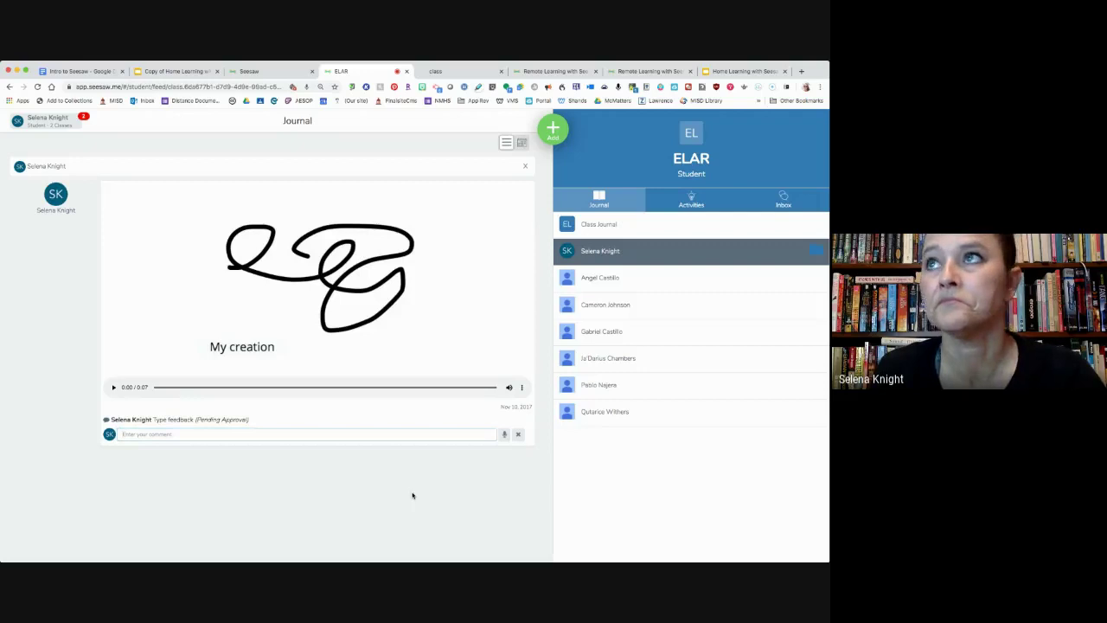
left_click(255, 72)
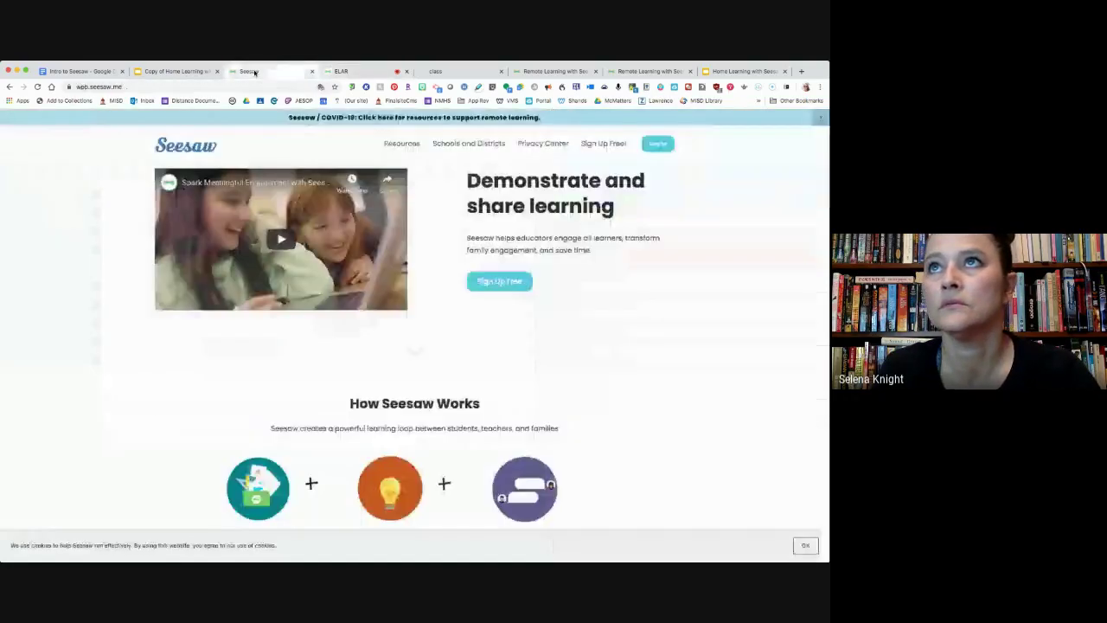
left_click(346, 72)
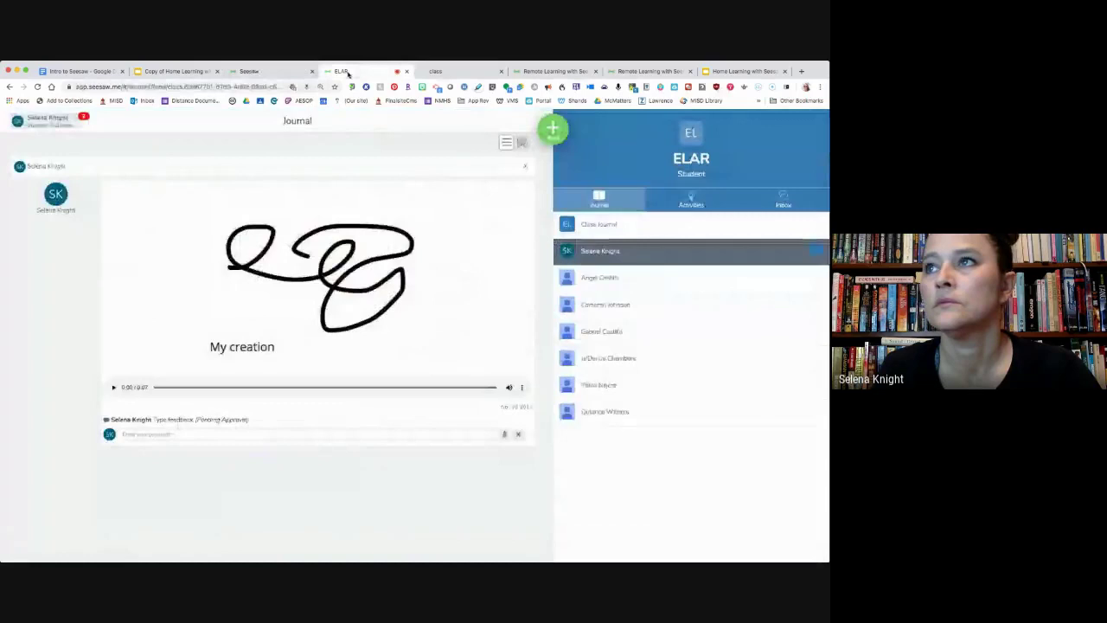
left_click(268, 74)
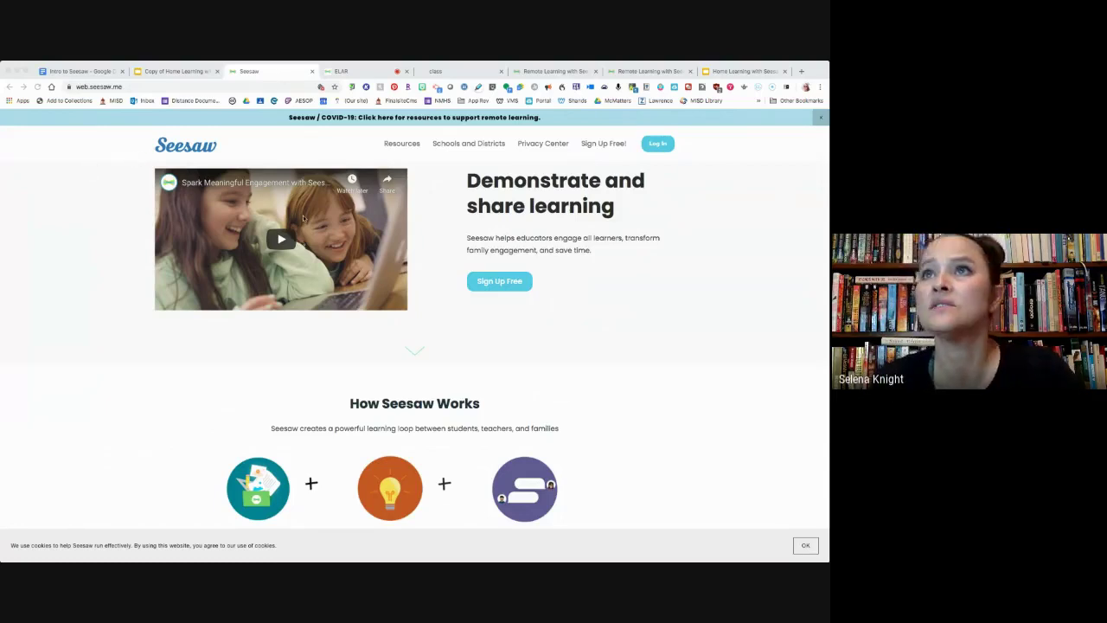
left_click(351, 74)
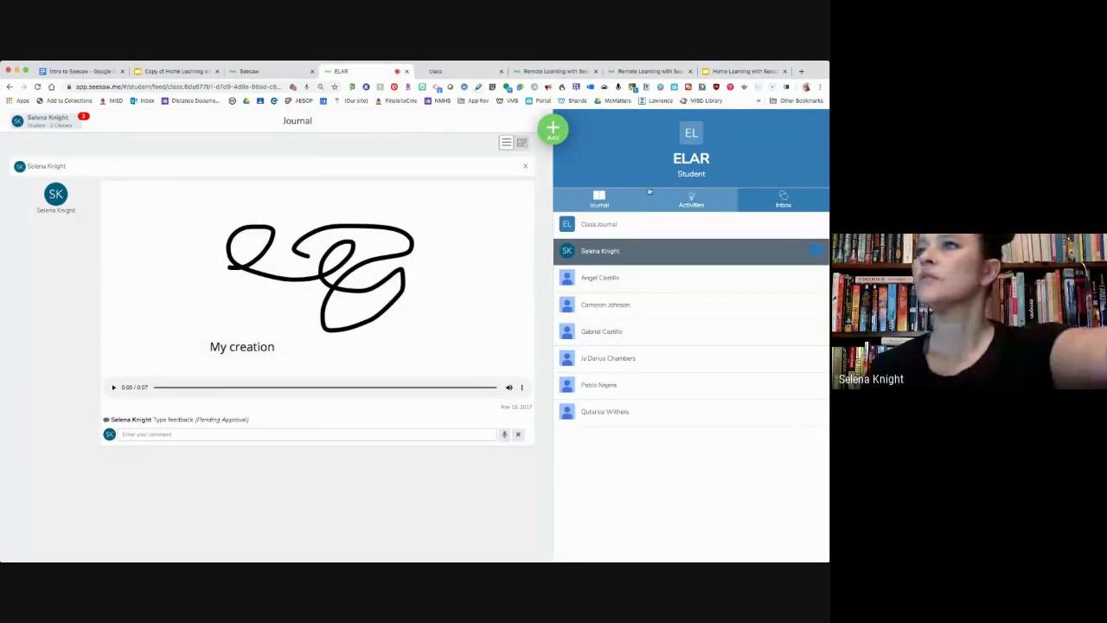
Switch from the Seesaw student account to the teacher account.
left_click(46, 124)
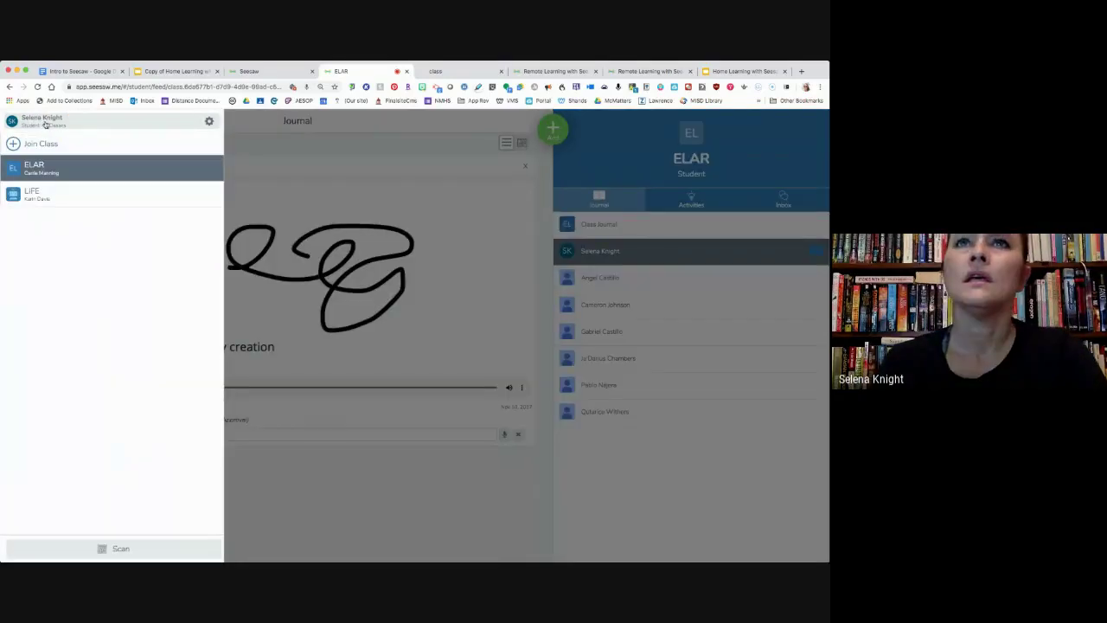
left_click(210, 122)
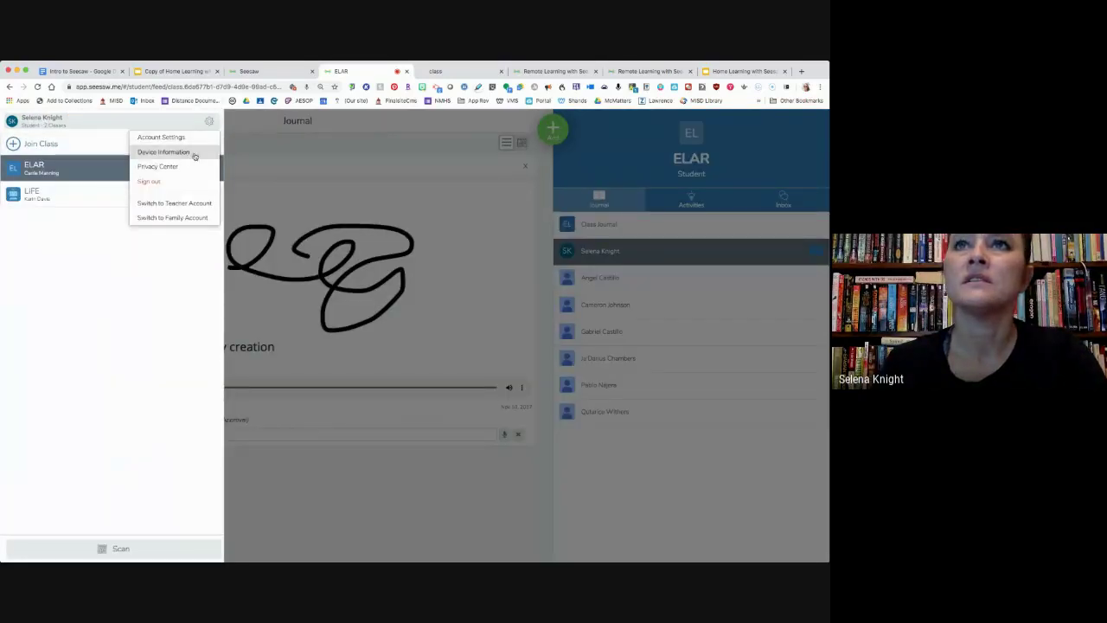
left_click(186, 202)
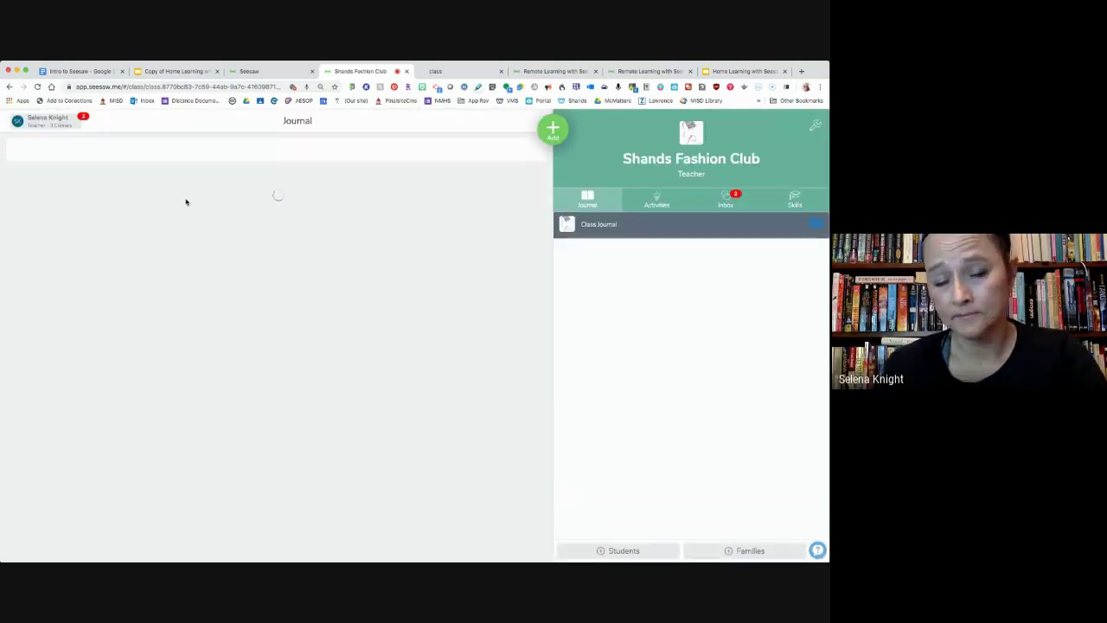
Start assigning an activity to Shands Fashion Club and search My Library for "spanish verbs".
left_click(553, 130)
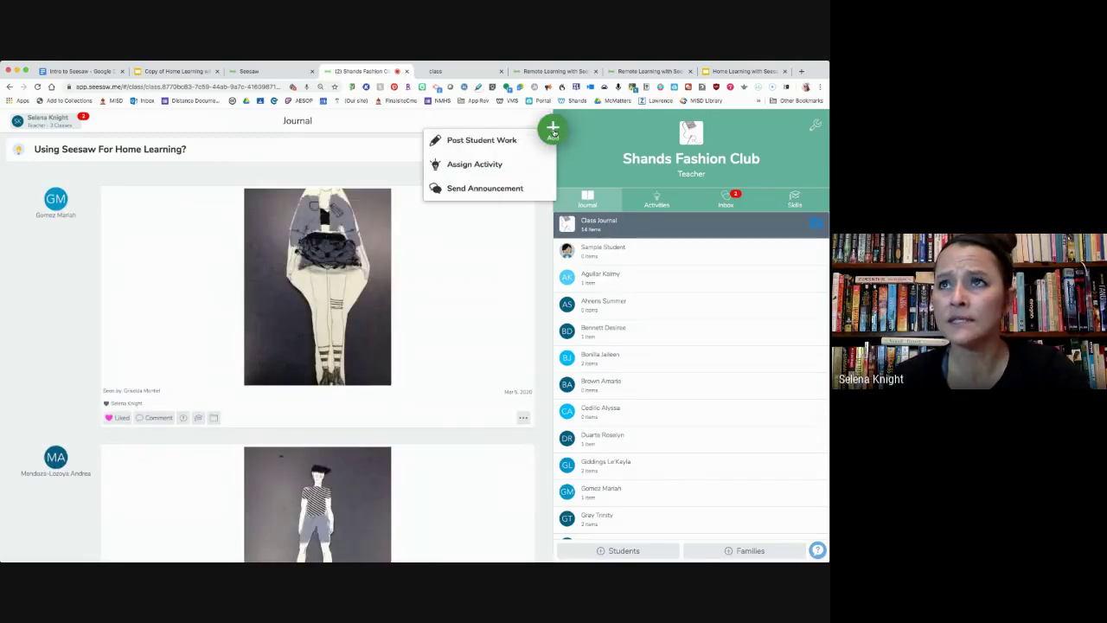
left_click(497, 167)
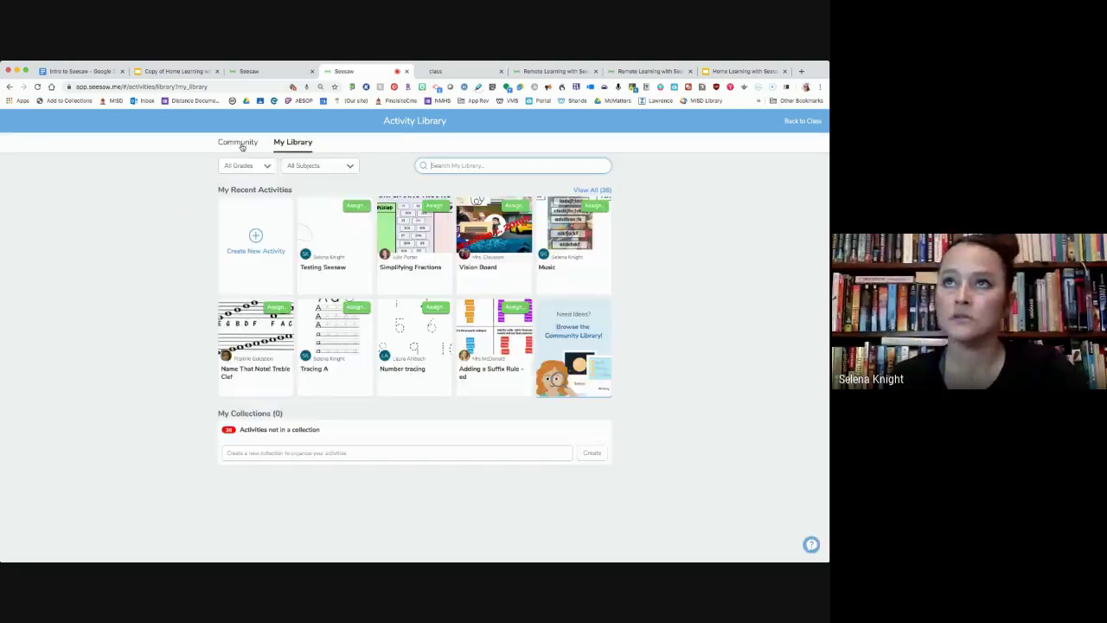
type("spanish")
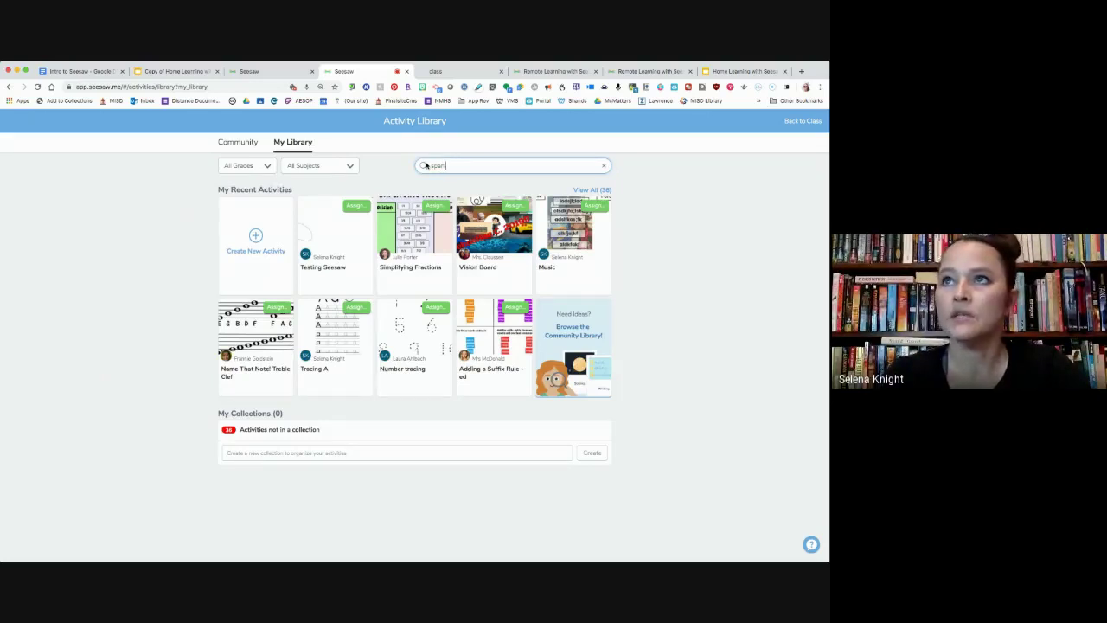
type(" verbs")
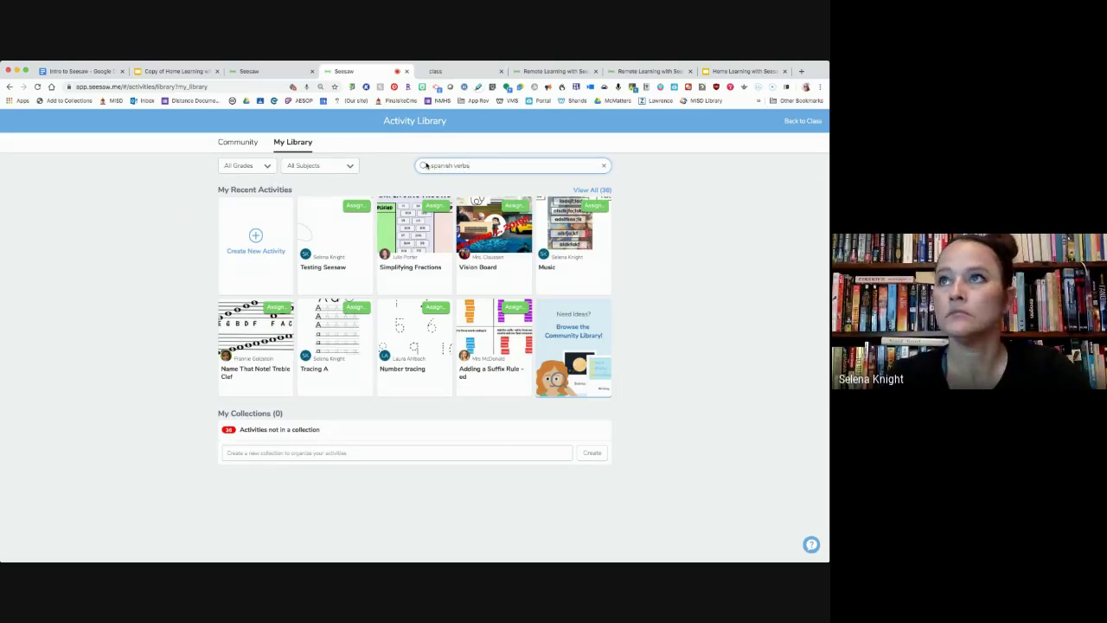
key("Return")
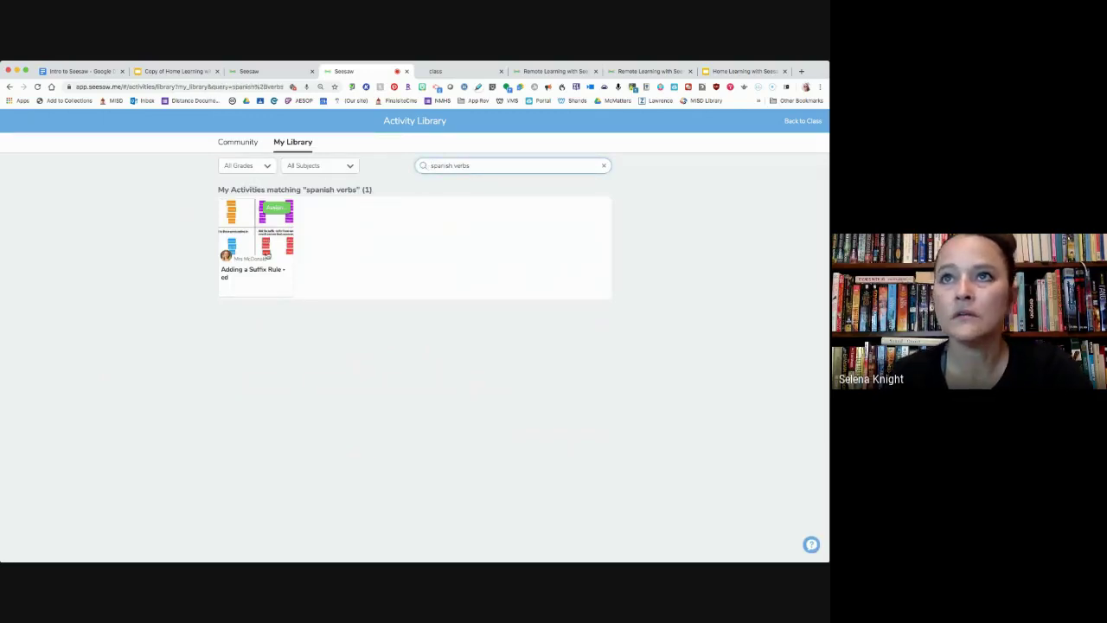
Shorten the My Library search to "spanish" and run it again.
left_click(499, 164)
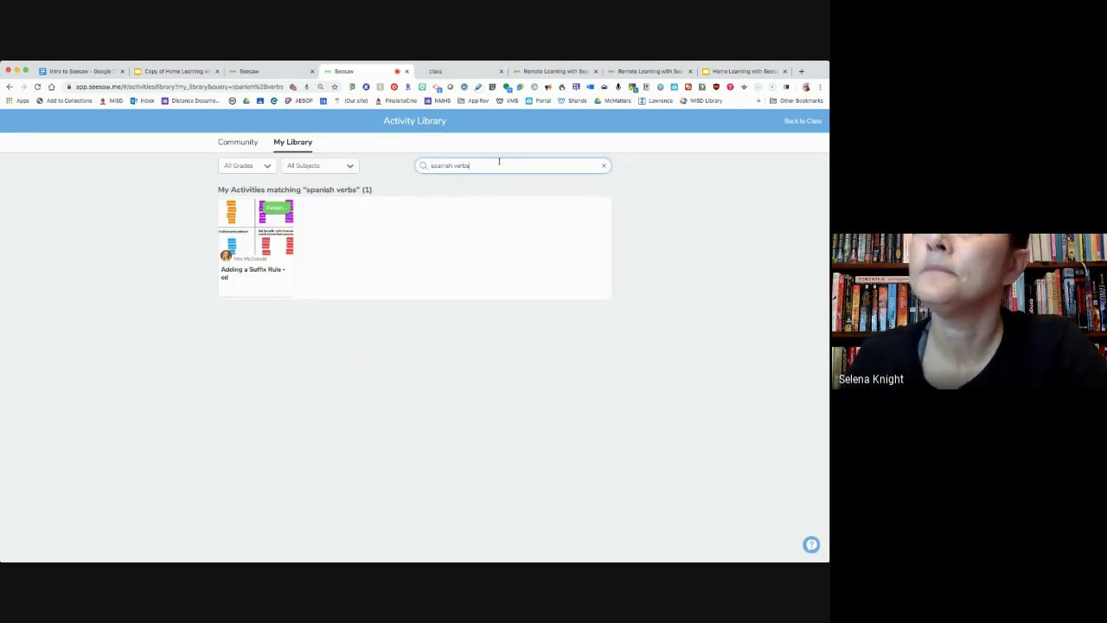
key("BackSpace")
key("BackSpace")
key("BackSpace")
key("BackSpace")
key("BackSpace")
key("BackSpace")
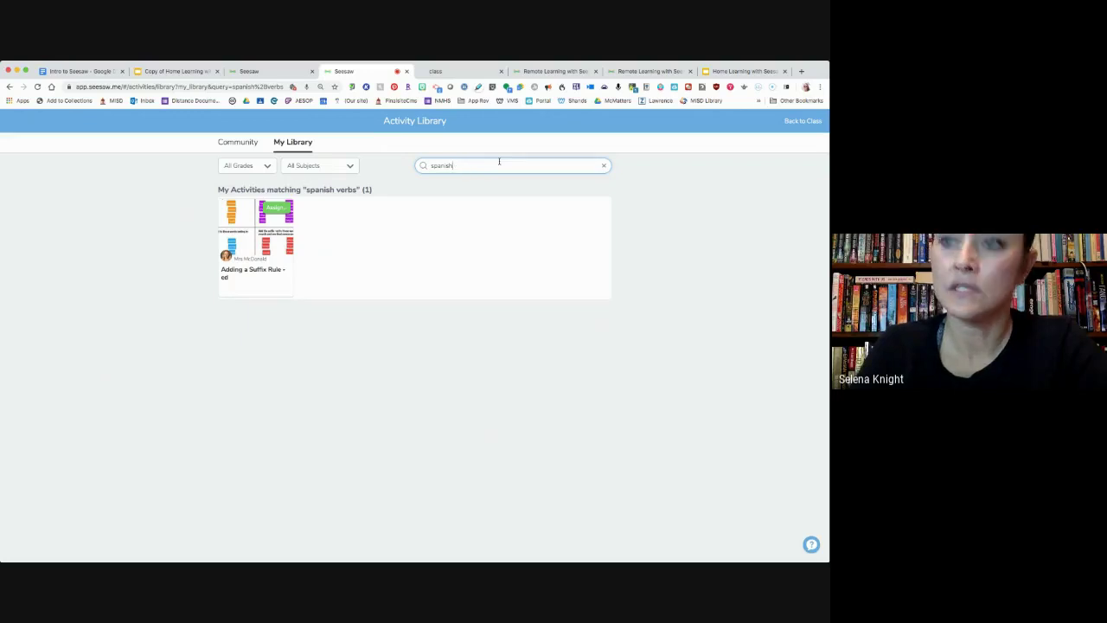
key("Return")
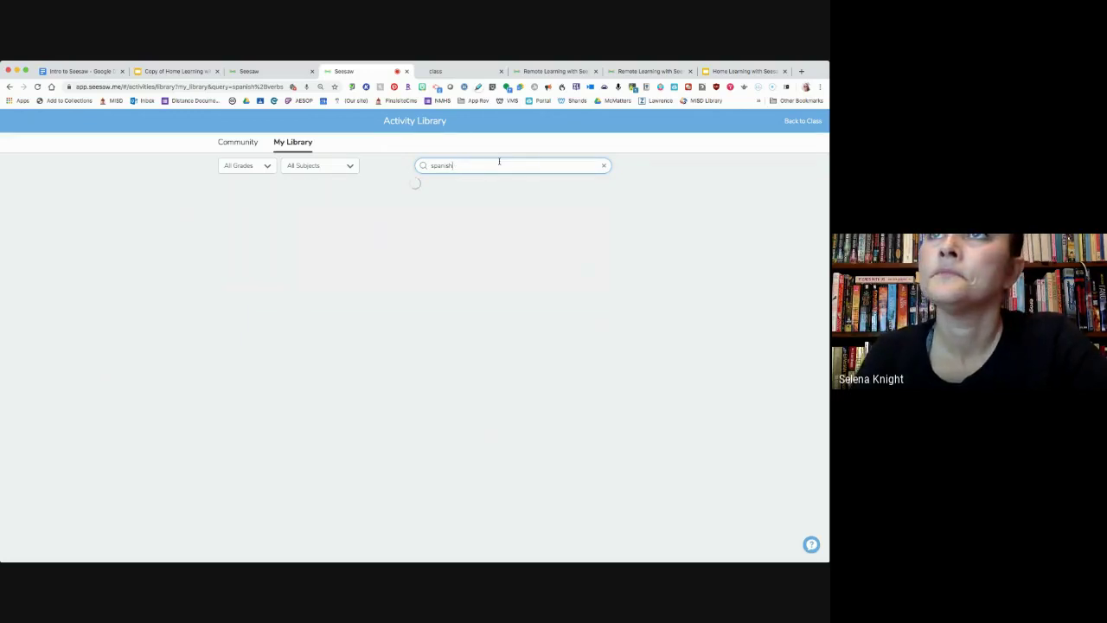
Search the Community activity library for "spanish verbs".
left_click(241, 145)
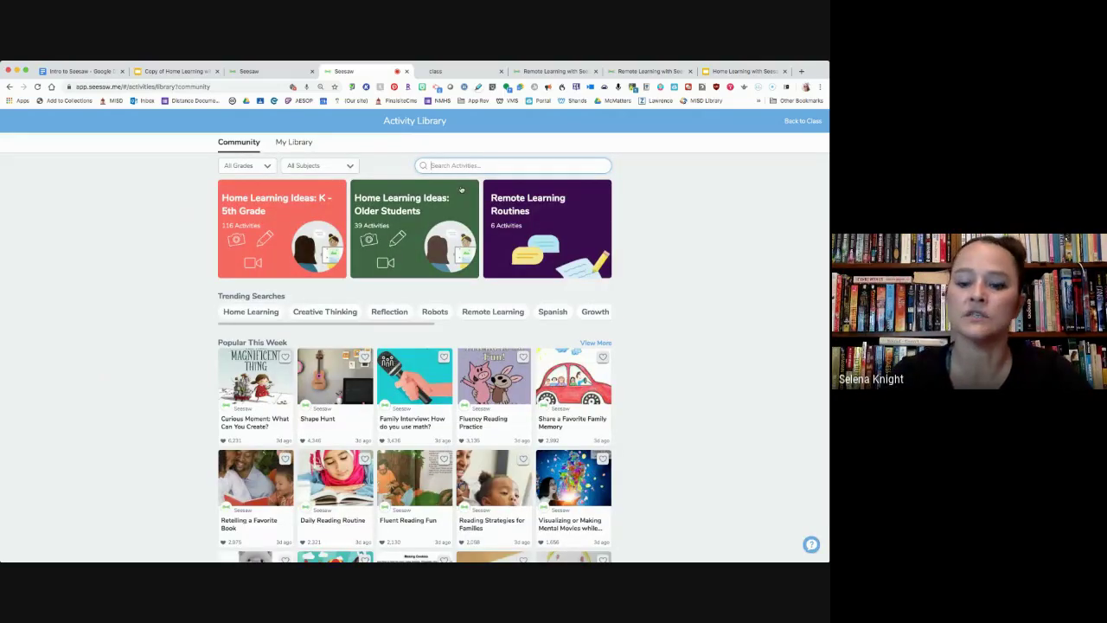
type("spanish verbs")
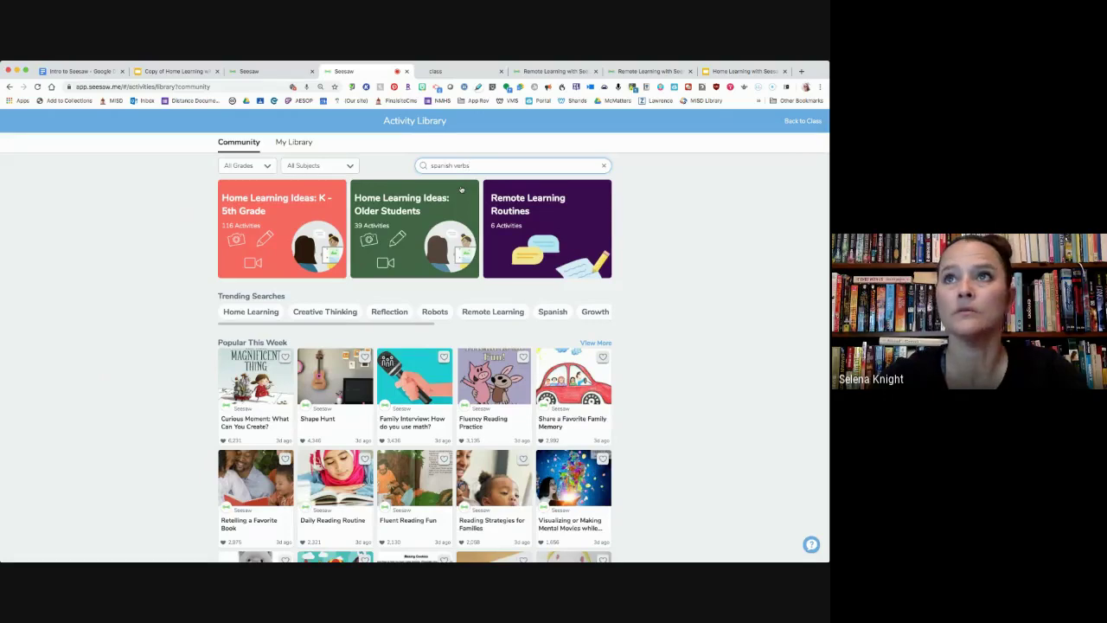
key("Return")
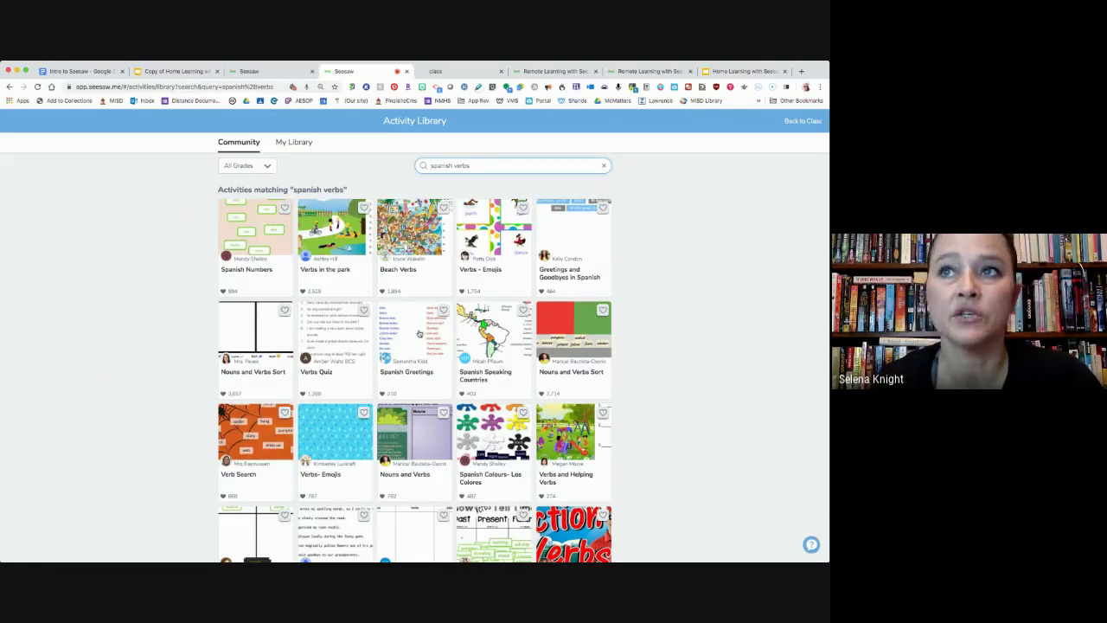
View the details of the "Nouns and Verbs Sort" and "Spanish Greetings" activities, and return to the search results.
left_click(256, 343)
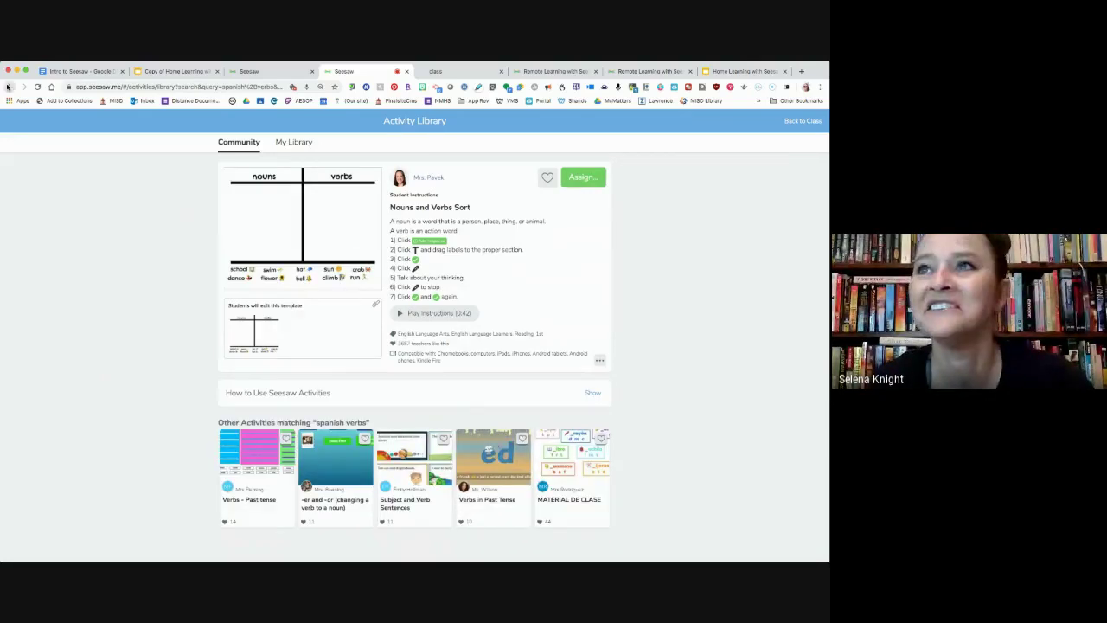
left_click(7, 87)
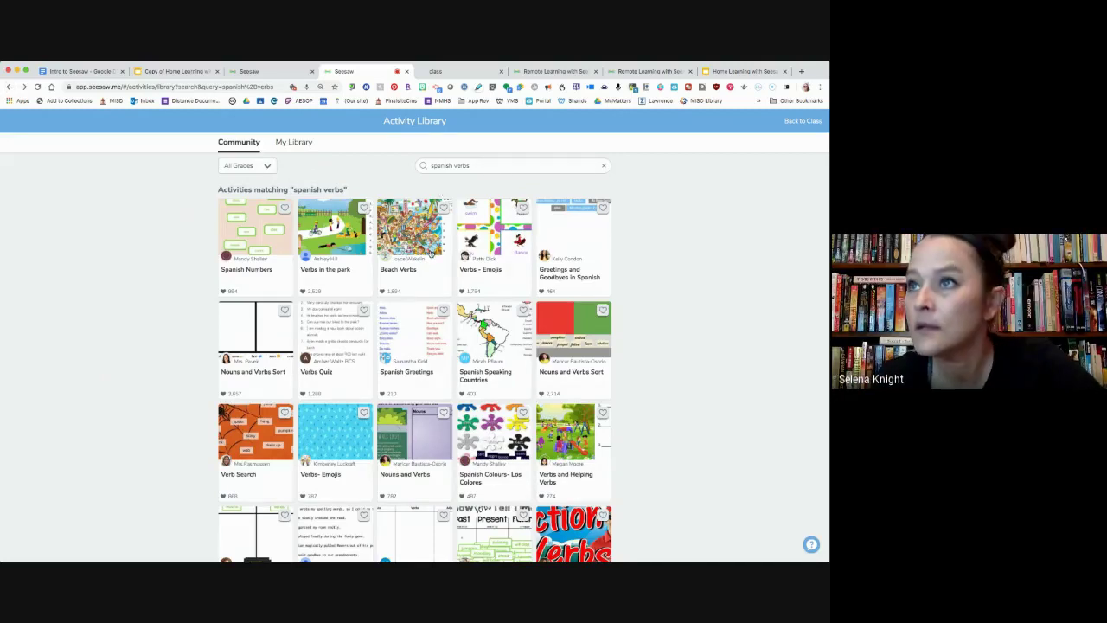
left_click(407, 343)
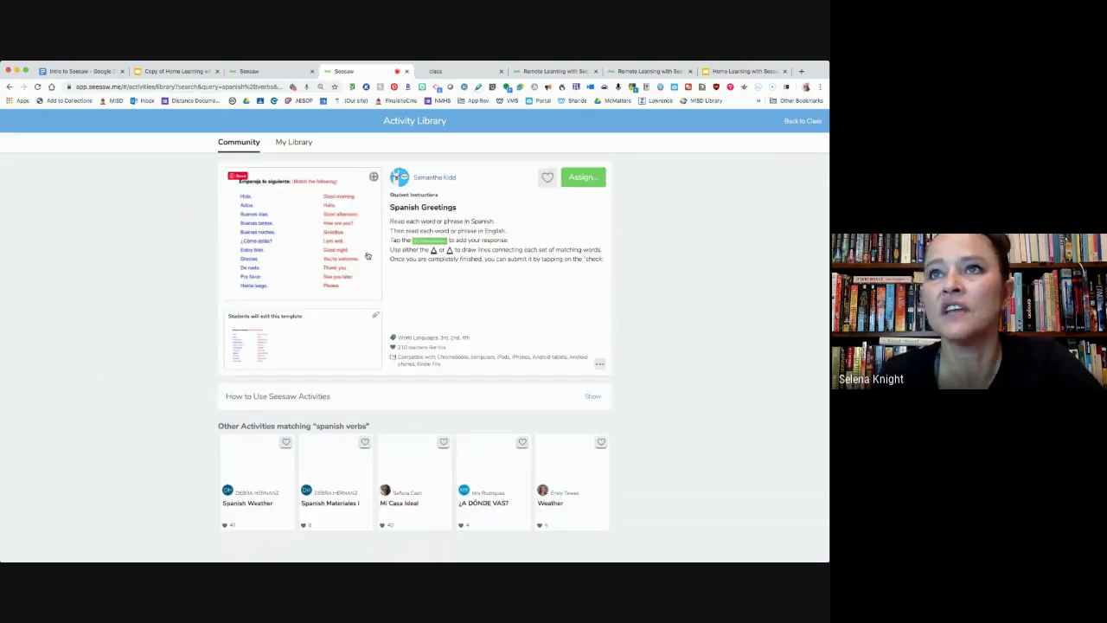
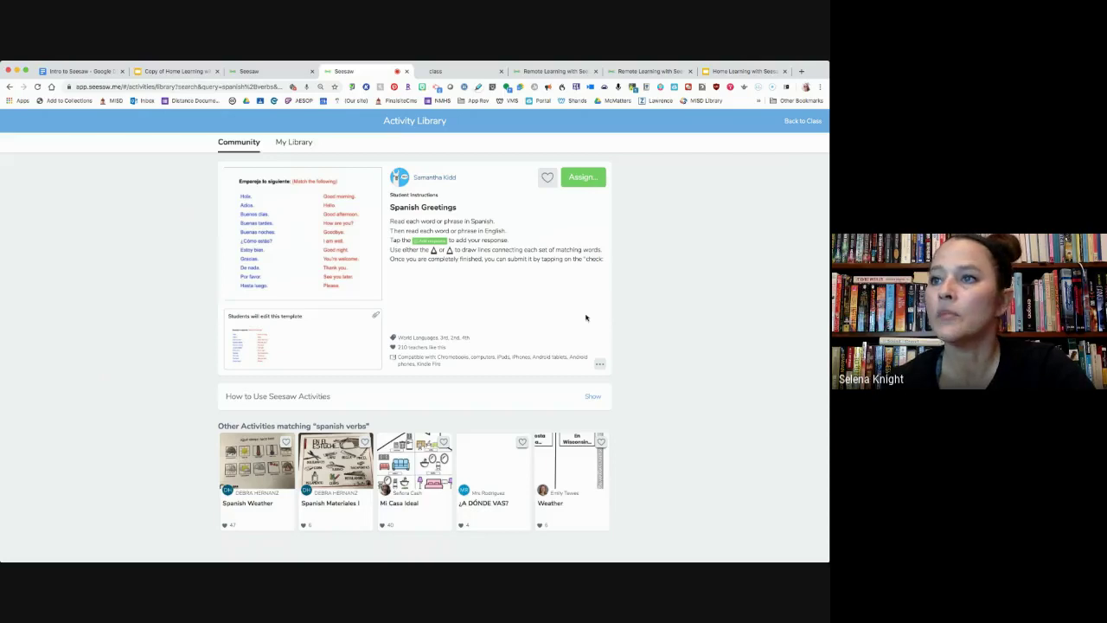
left_click(9, 89)
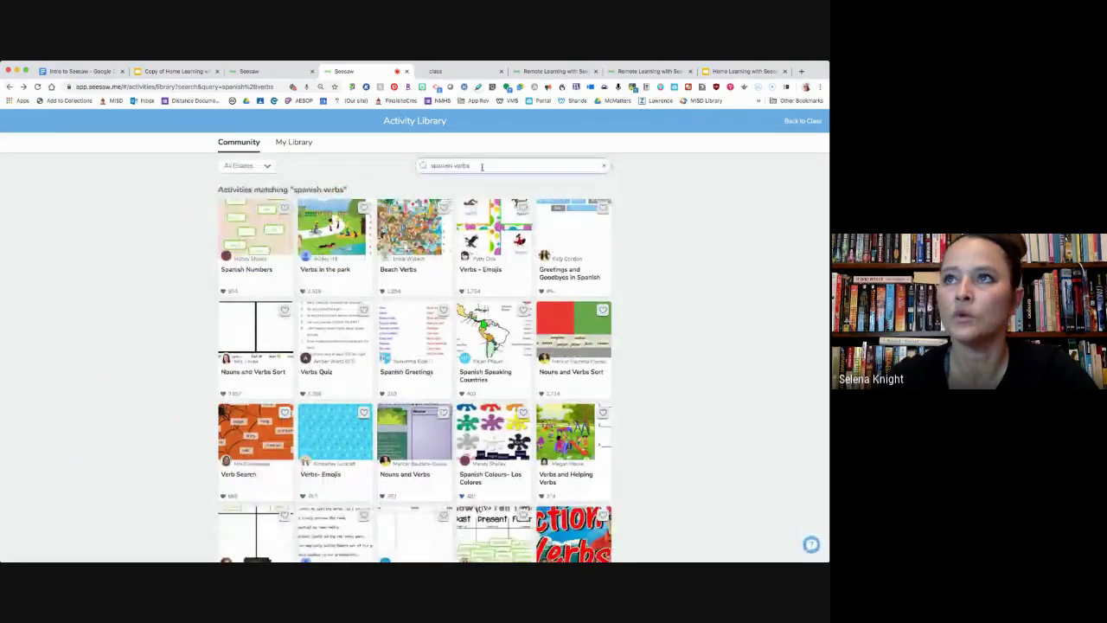
Broaden the Community activity search to "spanish".
left_click(482, 166)
key("BackSpace")
key("BackSpace")
key("BackSpace")
key("BackSpace")
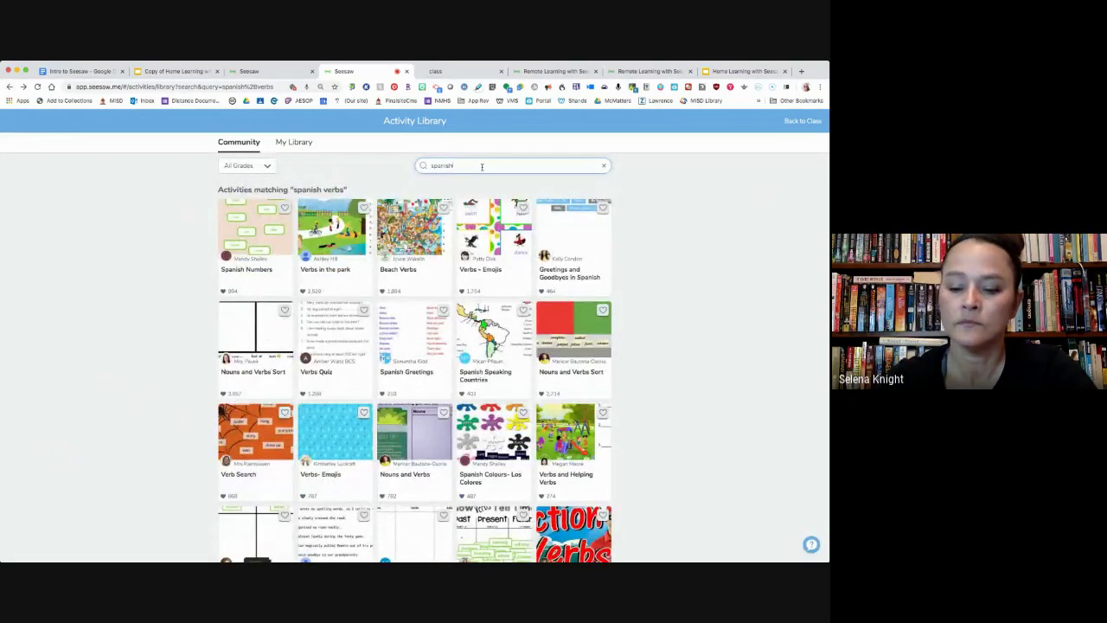
key("Return")
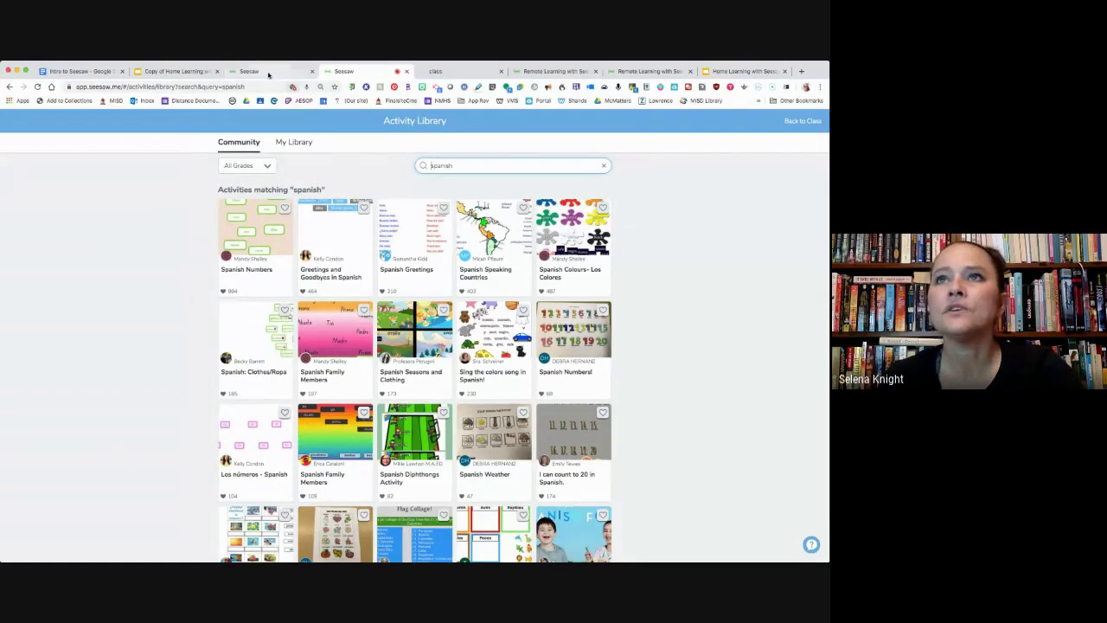
Return to the Shands Fashion Club class and reopen My Library to assign an activity.
left_click(267, 73)
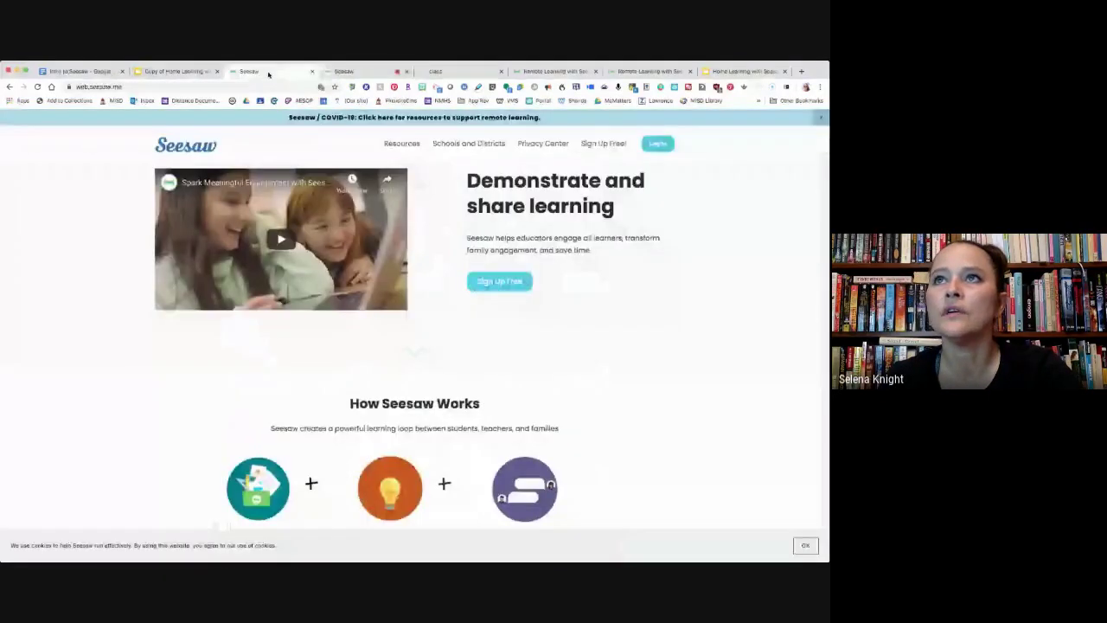
left_click(360, 71)
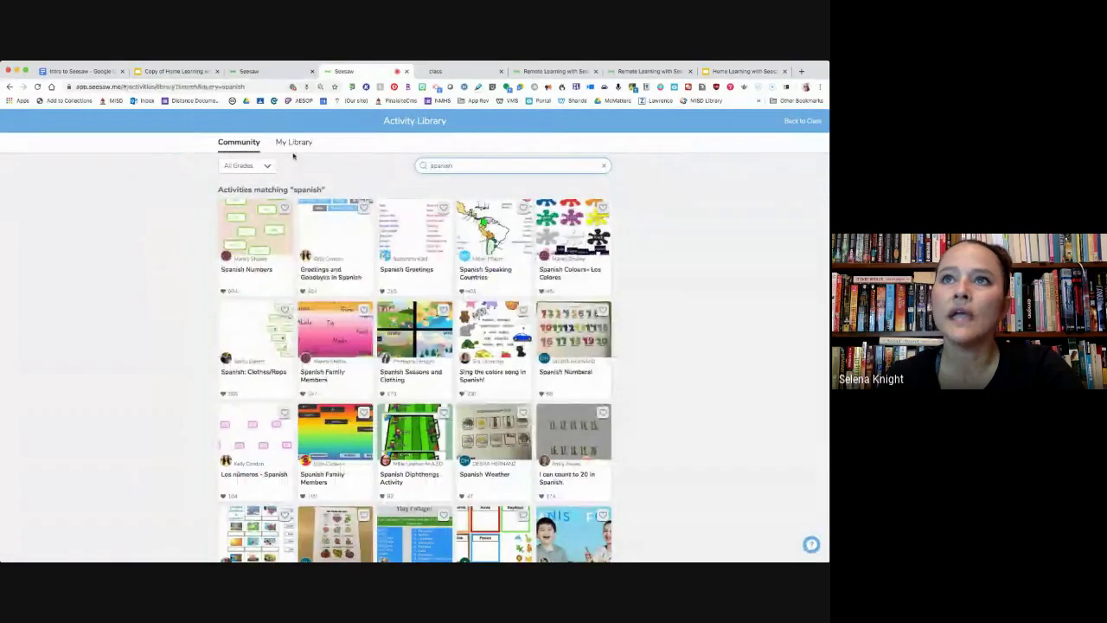
left_click(803, 122)
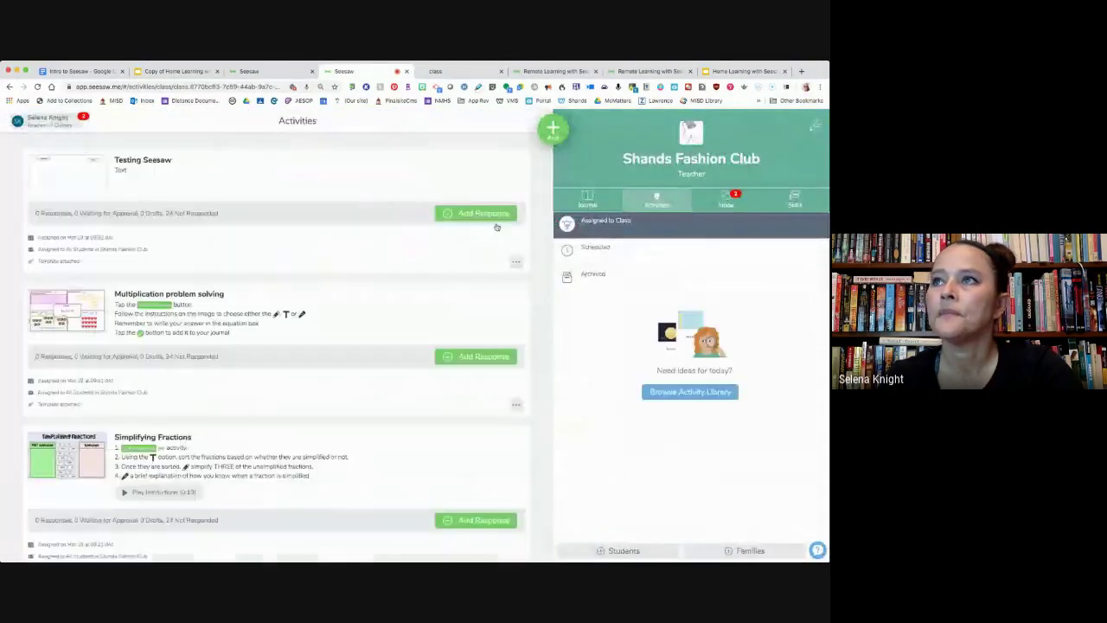
left_click(553, 128)
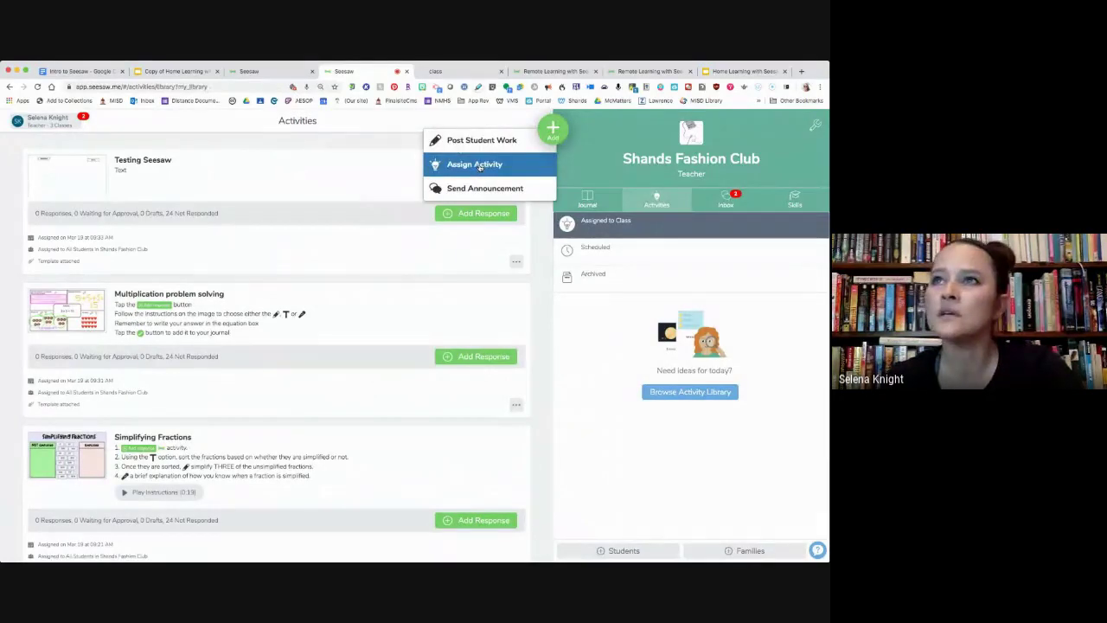
left_click(479, 166)
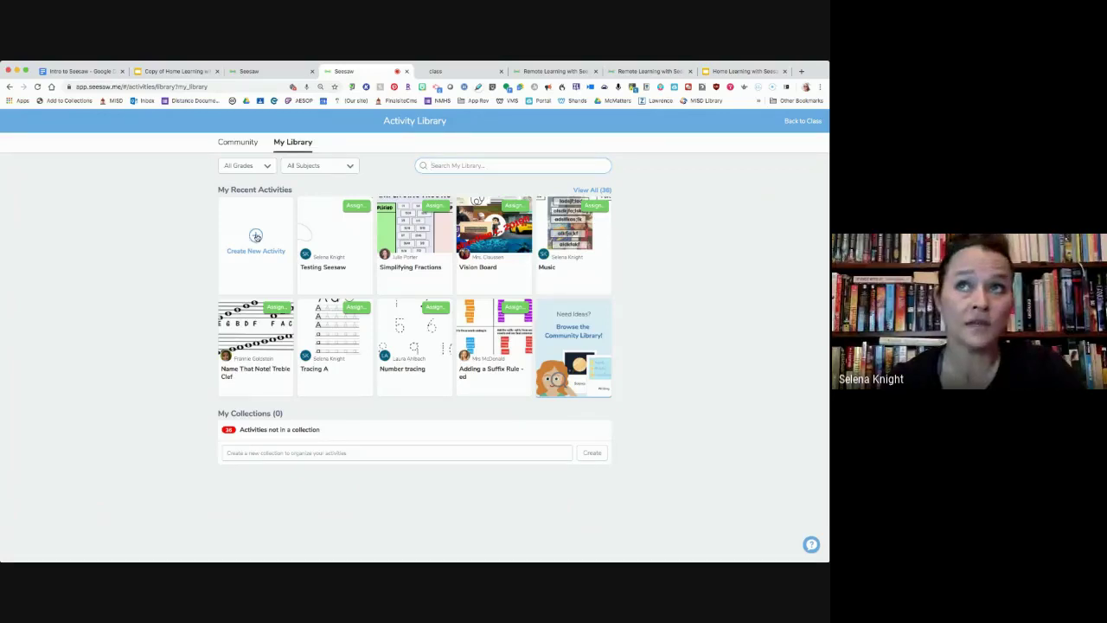
Start a new activity named "Matching colors" and go to its student instructions.
left_click(256, 236)
type("M")
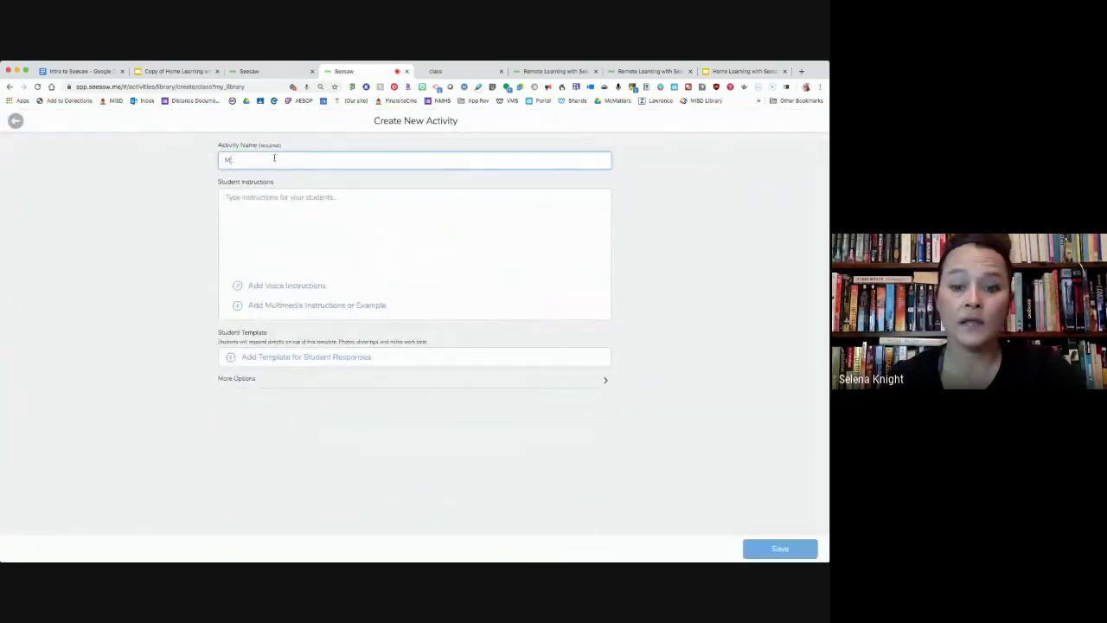
type("atching")
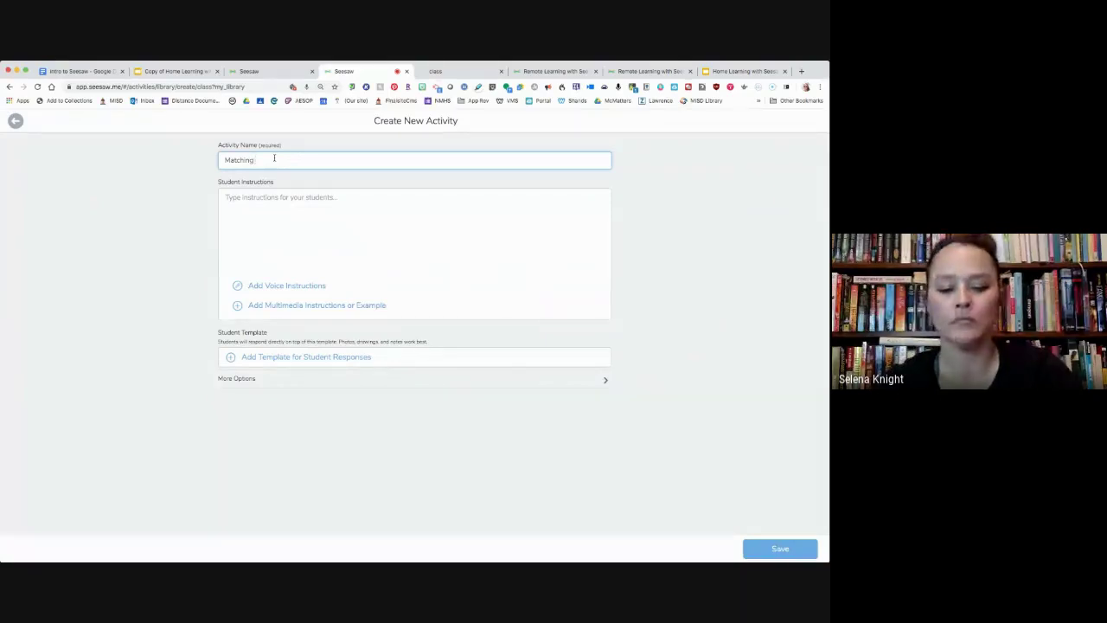
type(" color")
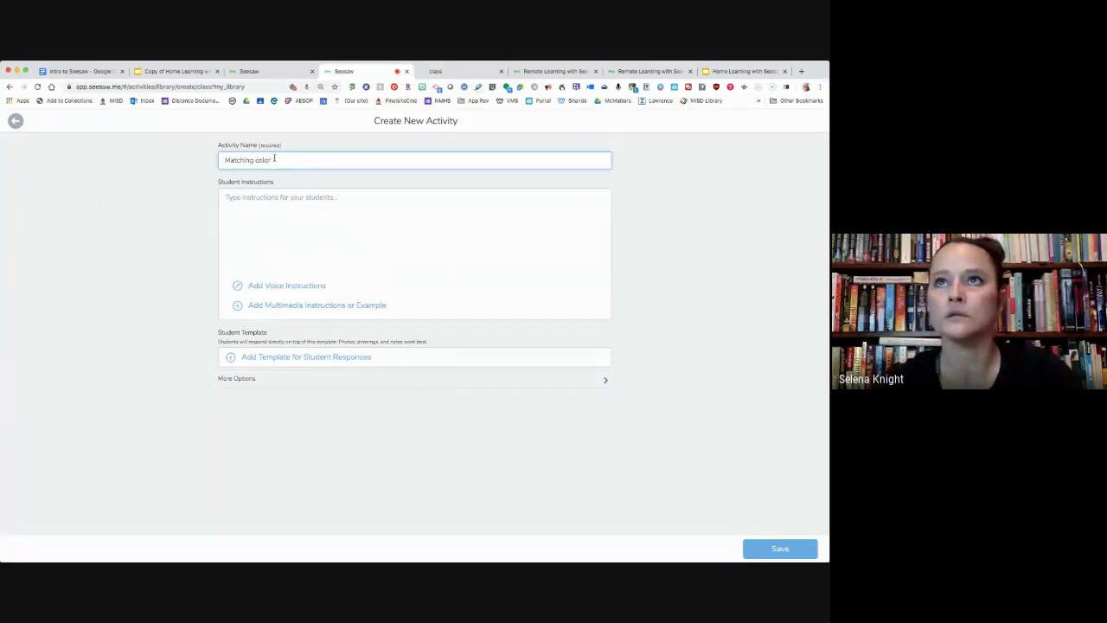
type("s")
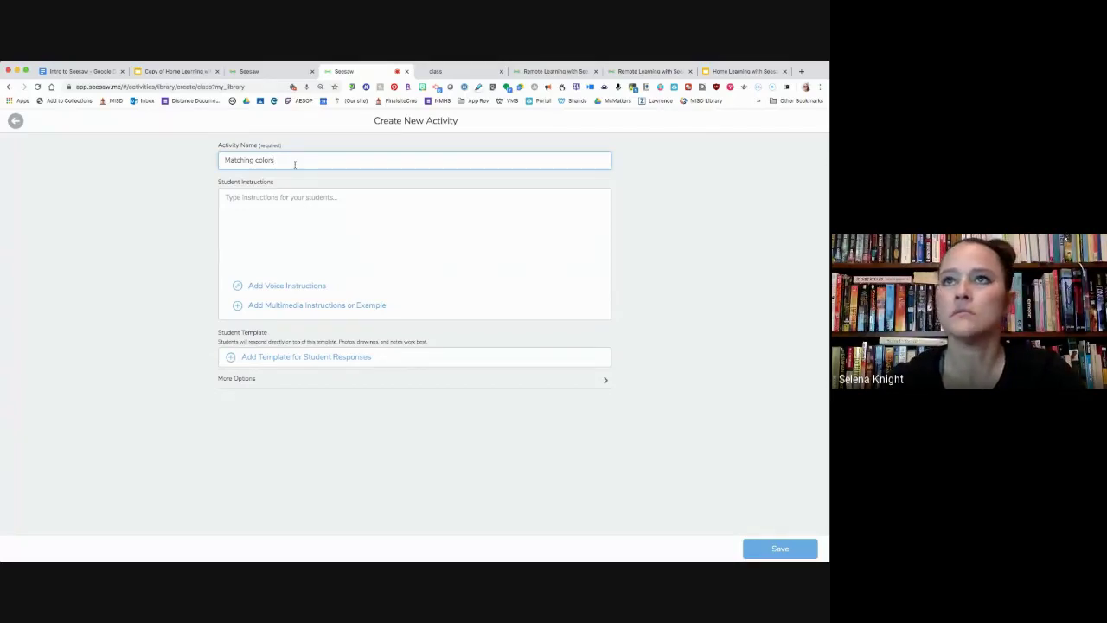
left_click(291, 200)
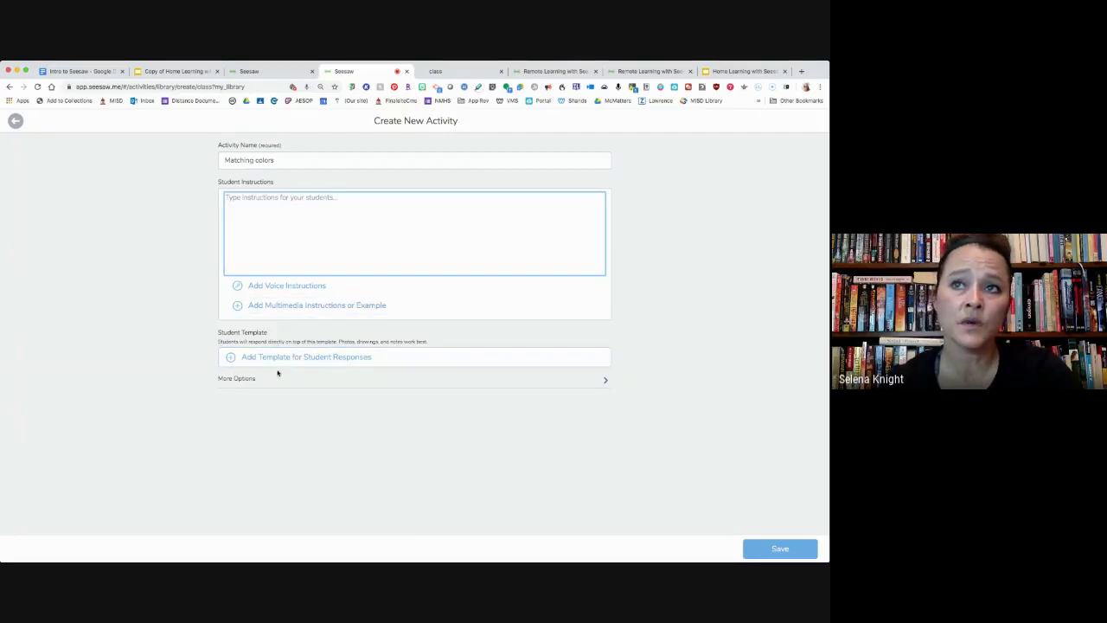
Start a drawing as the template for student responses and highlight a red patch with a blue patch below it.
left_click(280, 357)
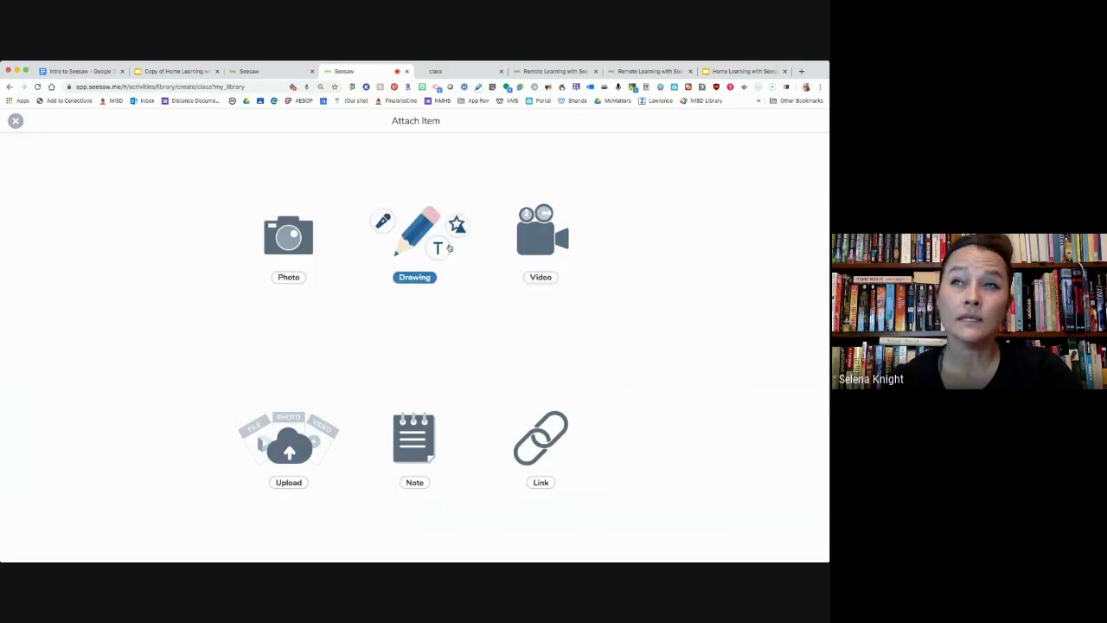
left_click(419, 233)
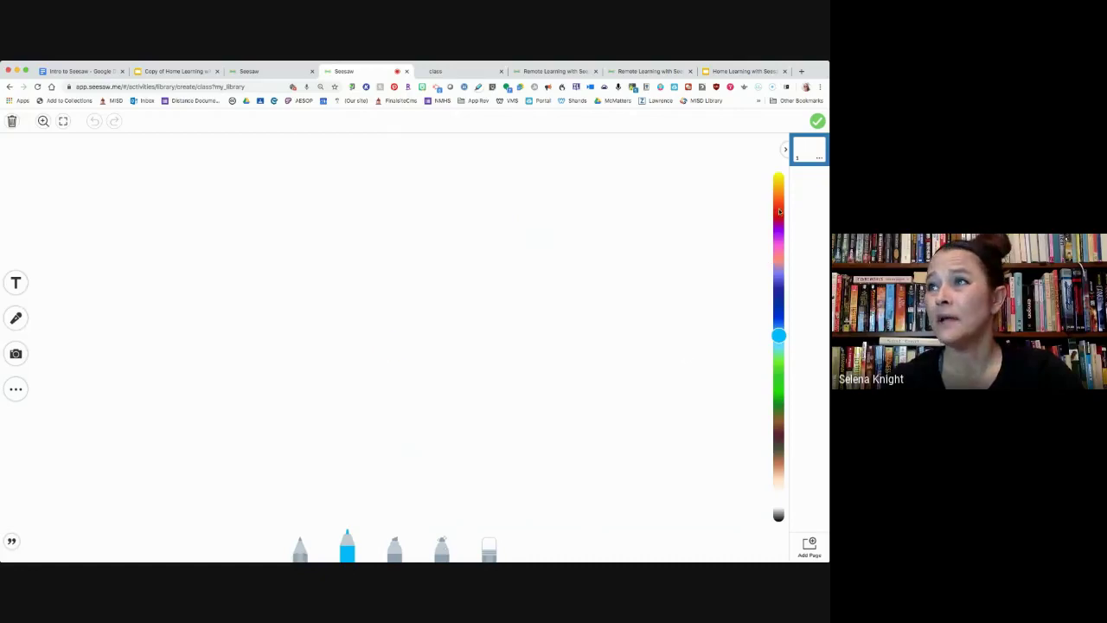
left_click(778, 208)
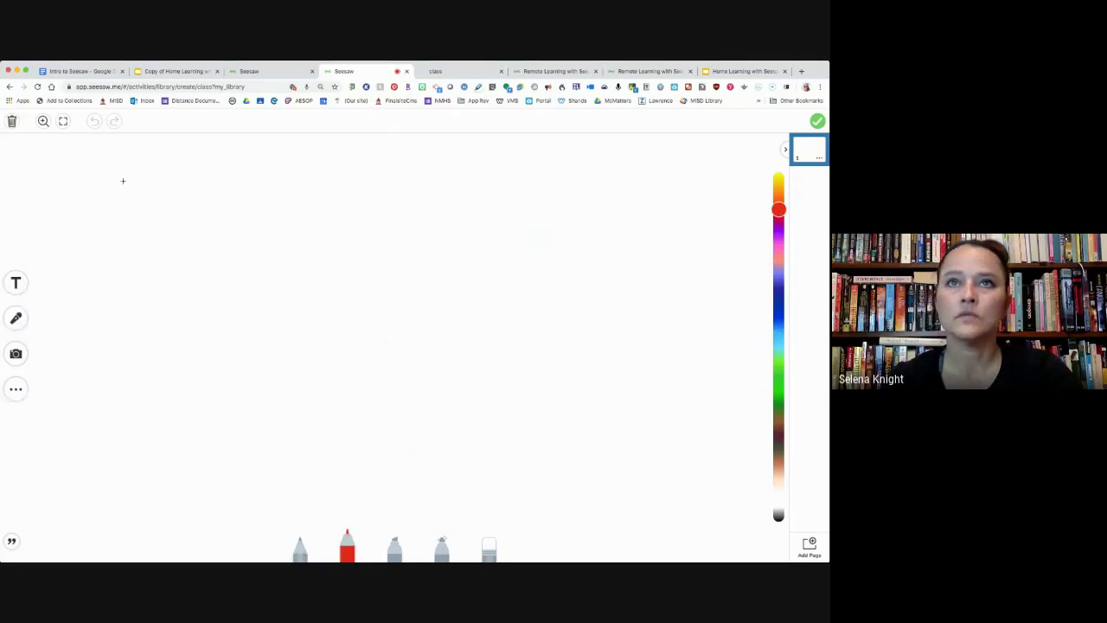
left_click(122, 169)
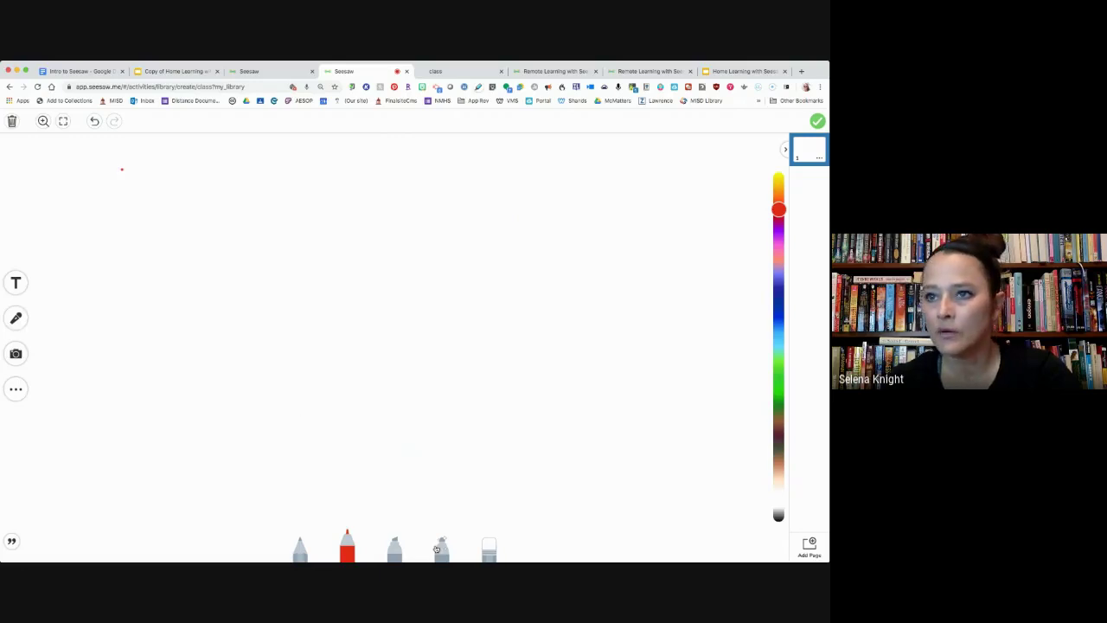
left_click(395, 549)
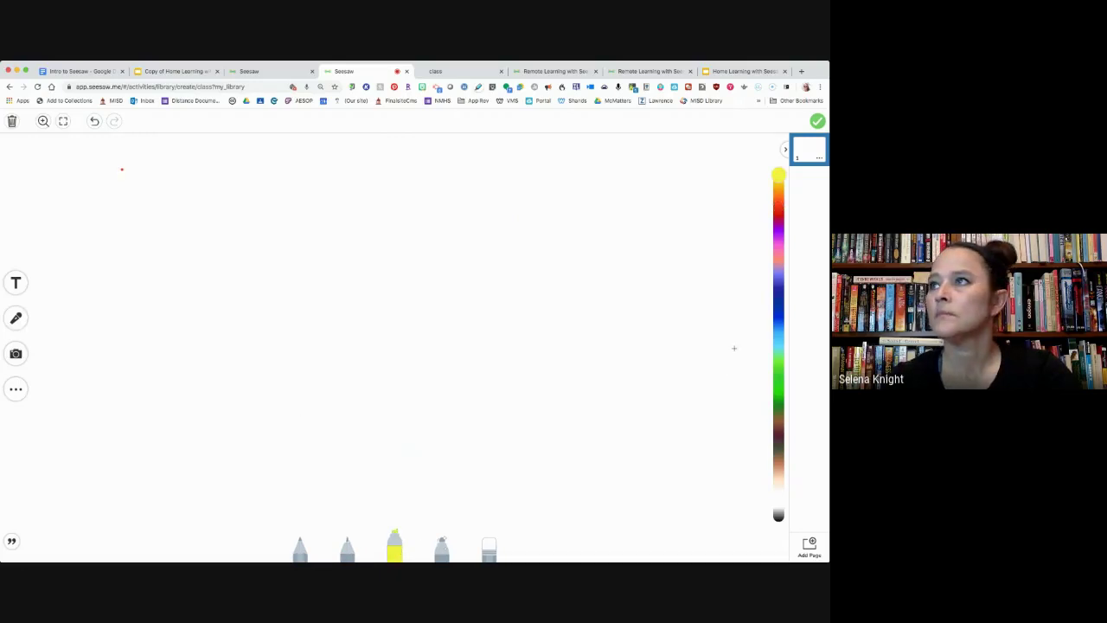
left_click(779, 205)
left_click_drag(110, 173, 197, 173)
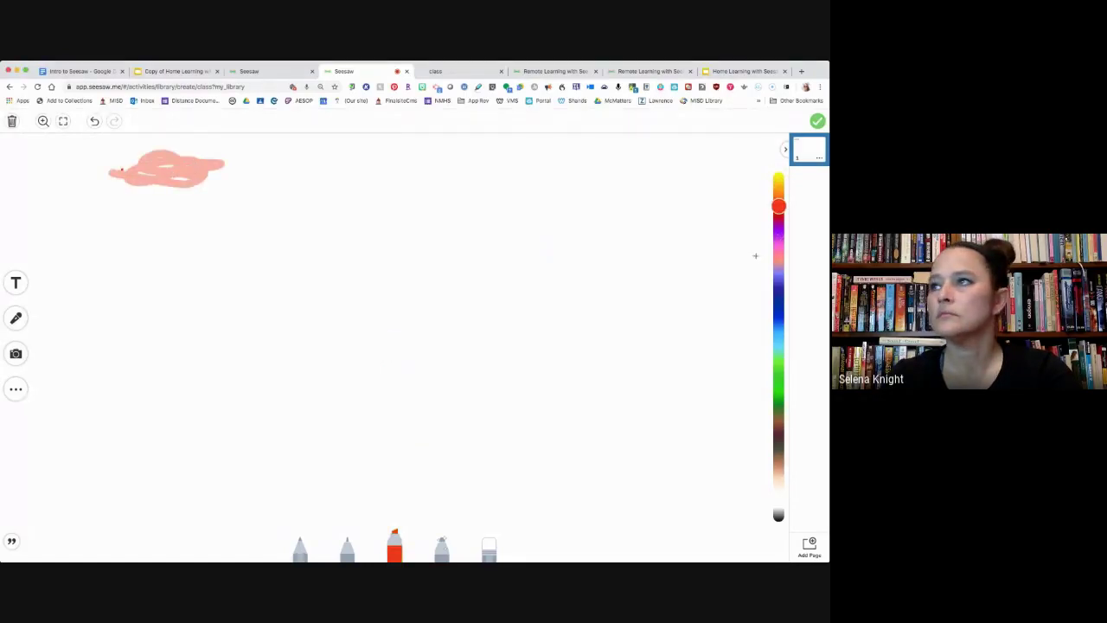
left_click(778, 294)
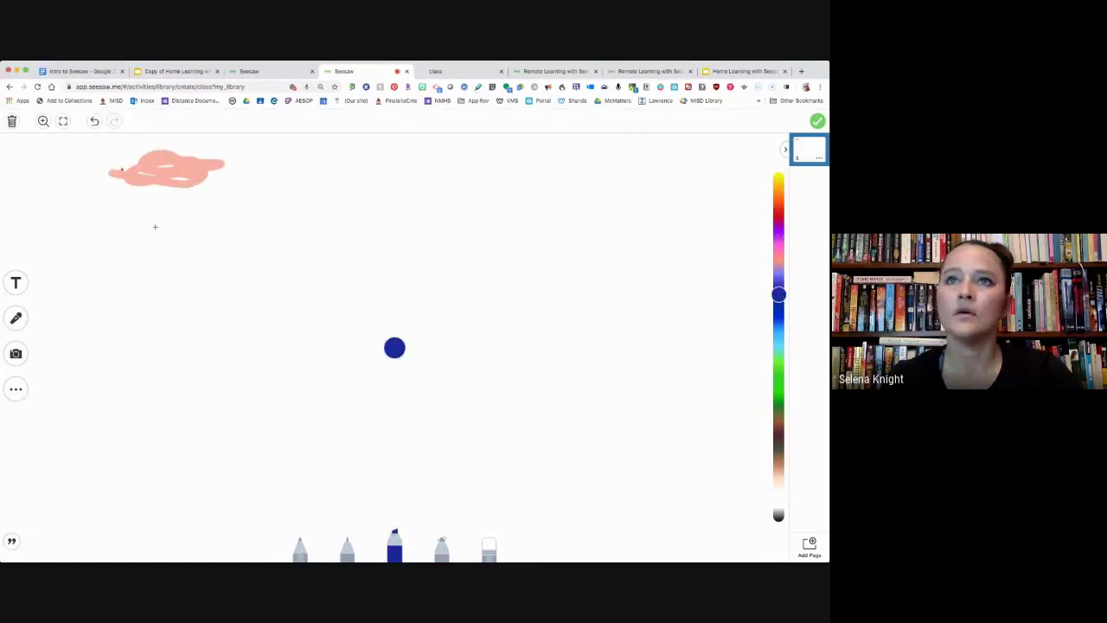
mouse_move(191, 223)
left_mouse_down()
mouse_move(247, 215)
mouse_move(181, 235)
mouse_move(212, 216)
left_mouse_up()
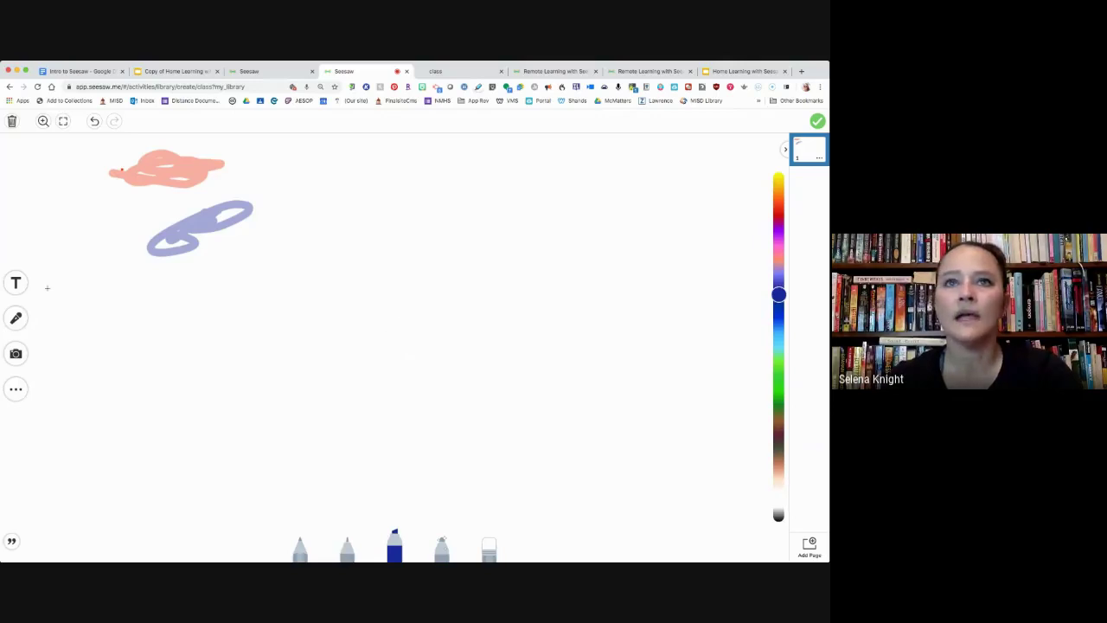
Add two text labels reading "red" and "blue" to the drawing template.
left_click(16, 283)
left_click(329, 235)
type("re")
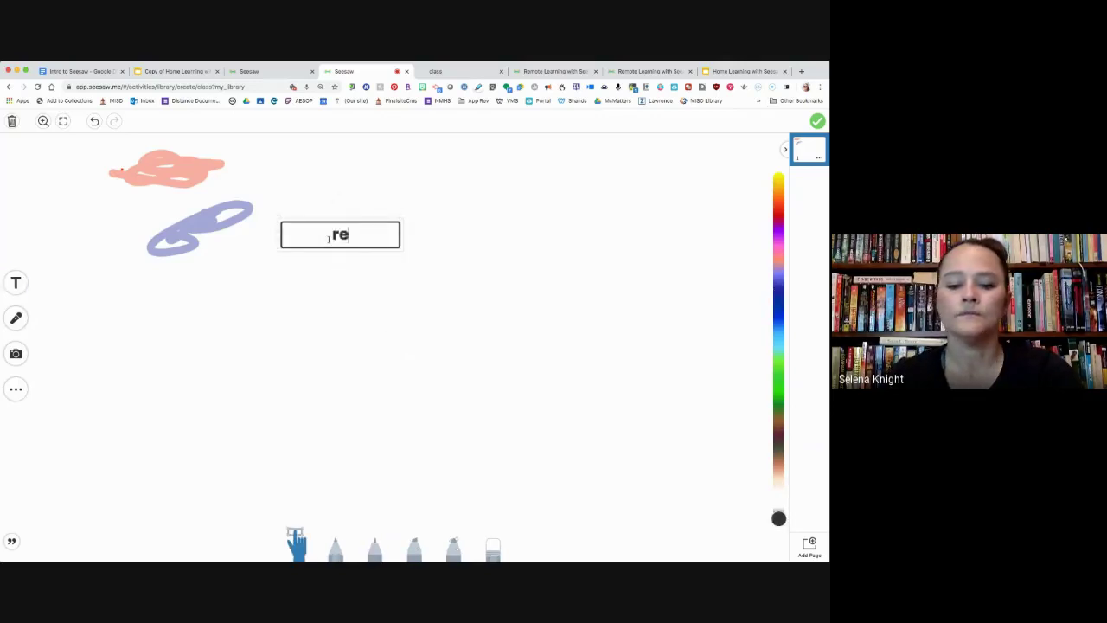
type("d")
left_click(383, 338)
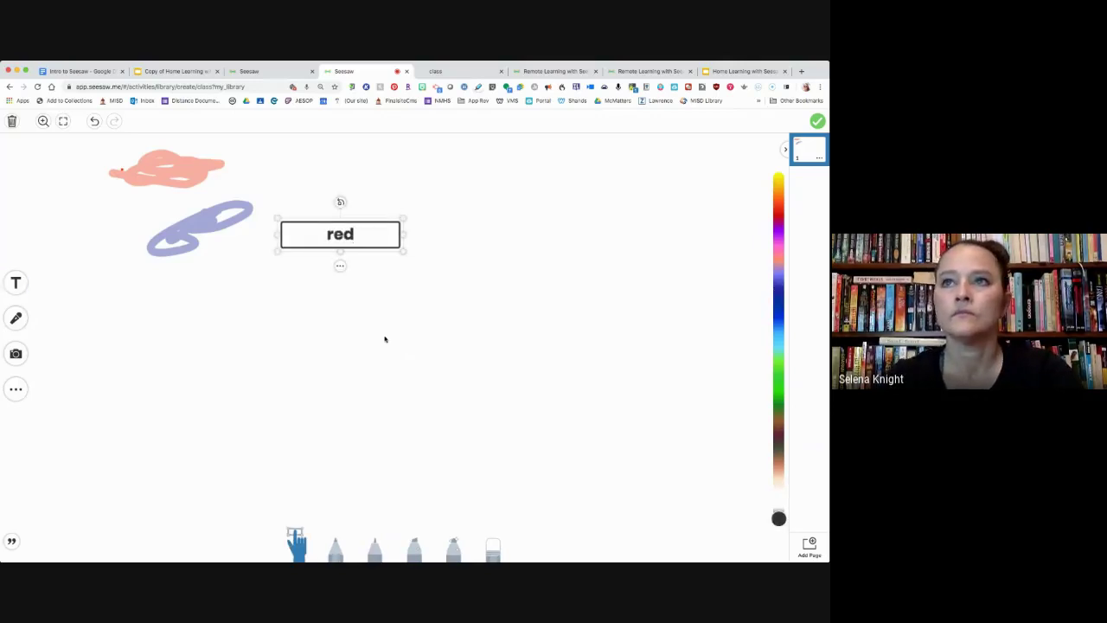
left_click(14, 281)
type("bl")
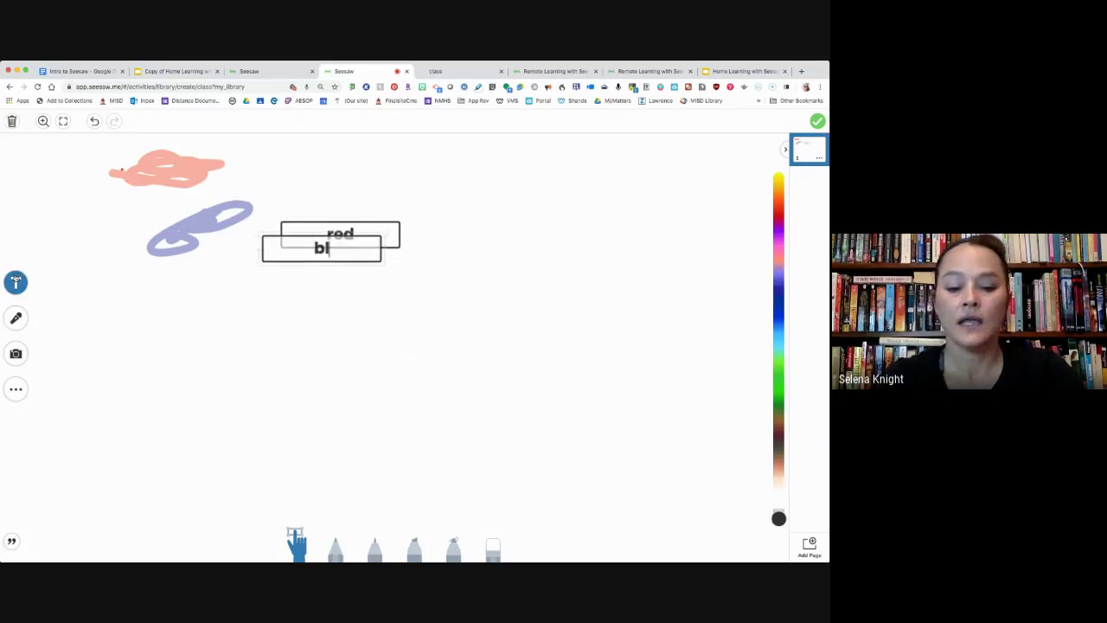
type("ue")
left_click(87, 337)
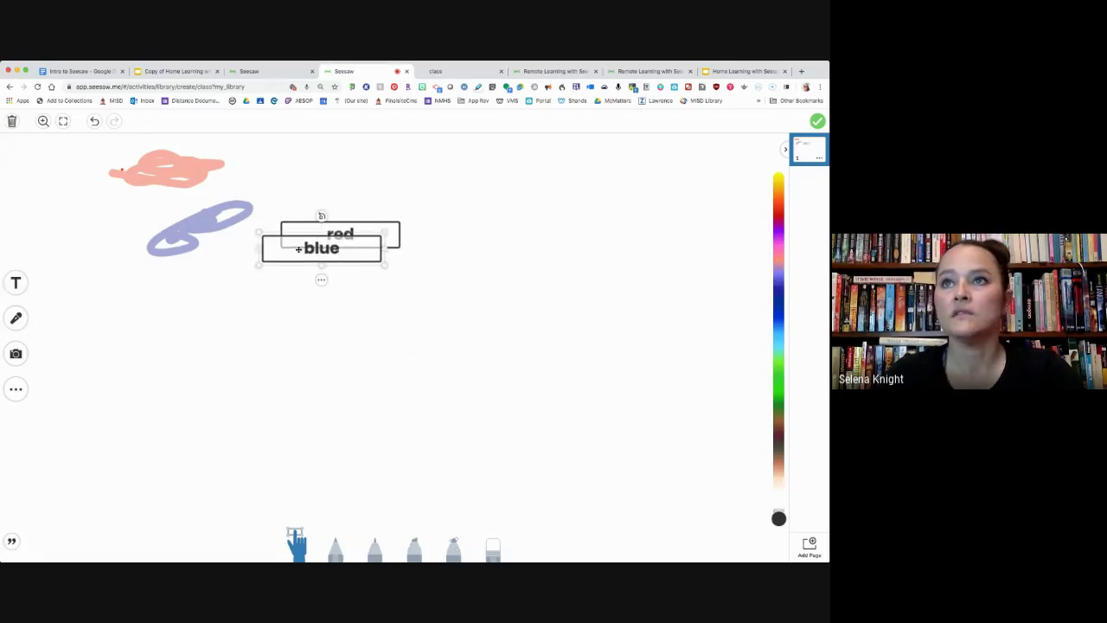
Move the "blue" and "red" labels across from the colour patches, with "red" above "blue".
left_click_drag(299, 249, 612, 290)
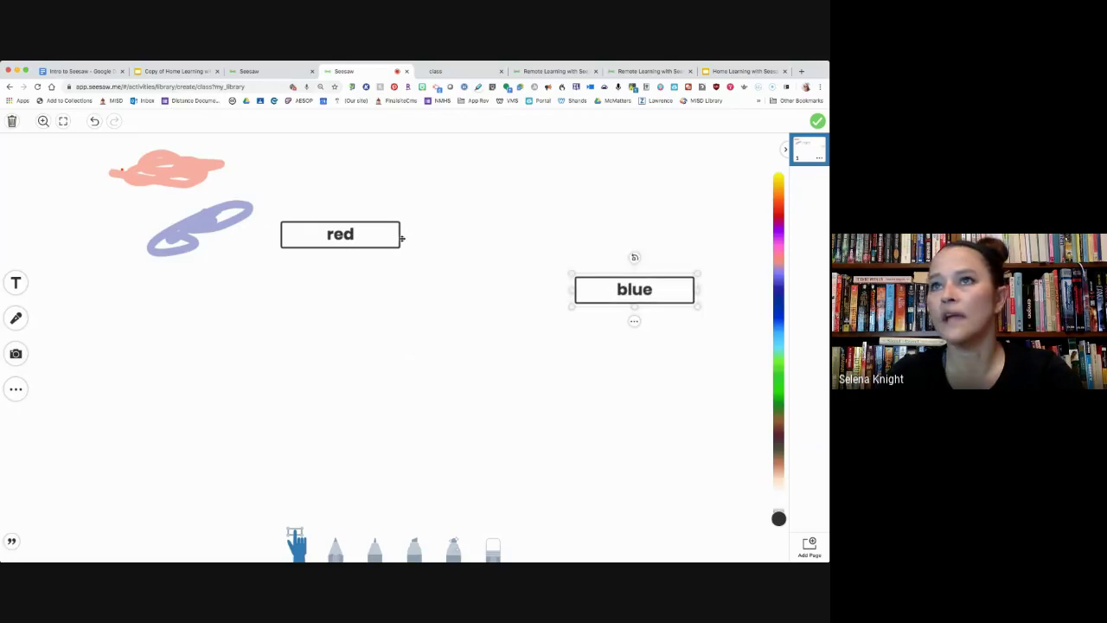
left_click_drag(401, 238, 677, 195)
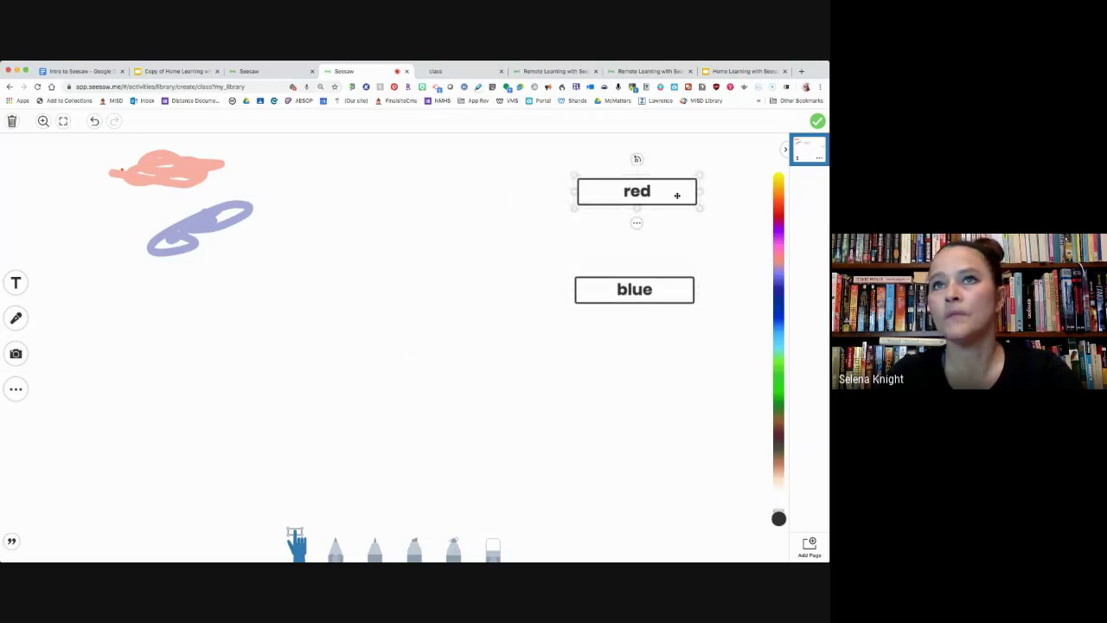
left_click(222, 231)
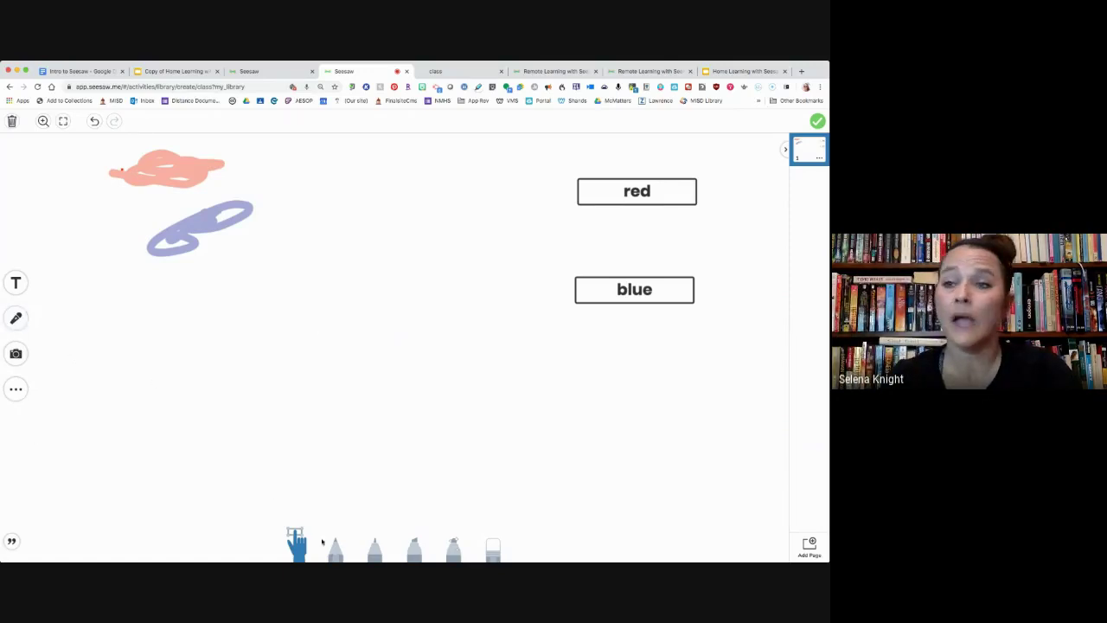
Draw pencil lines matching the blue patch to the "blue" label and the red patch to the "red" label.
left_click(337, 550)
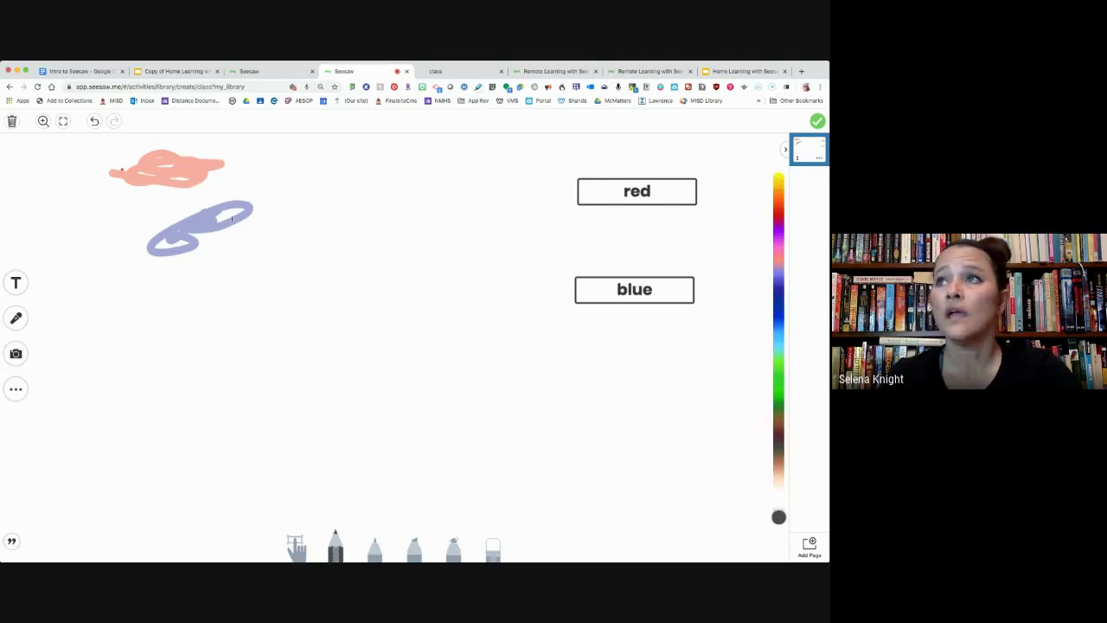
left_click_drag(231, 219, 605, 309)
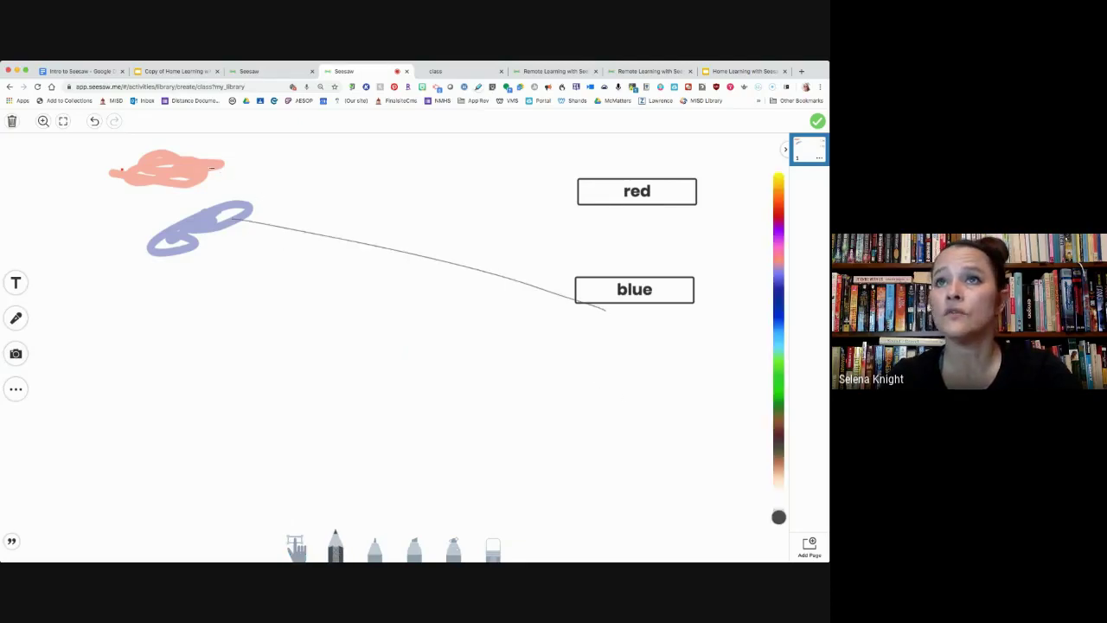
left_click_drag(212, 167, 605, 183)
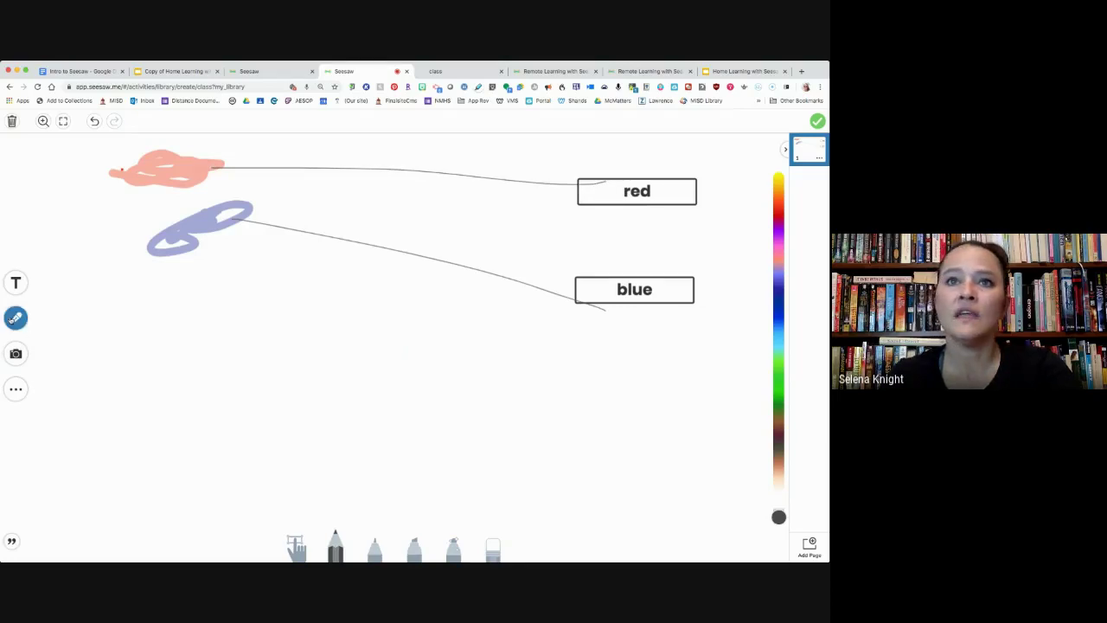
Record about 12 seconds of voice explanation over the drawing and attach it as the student template.
left_click(16, 318)
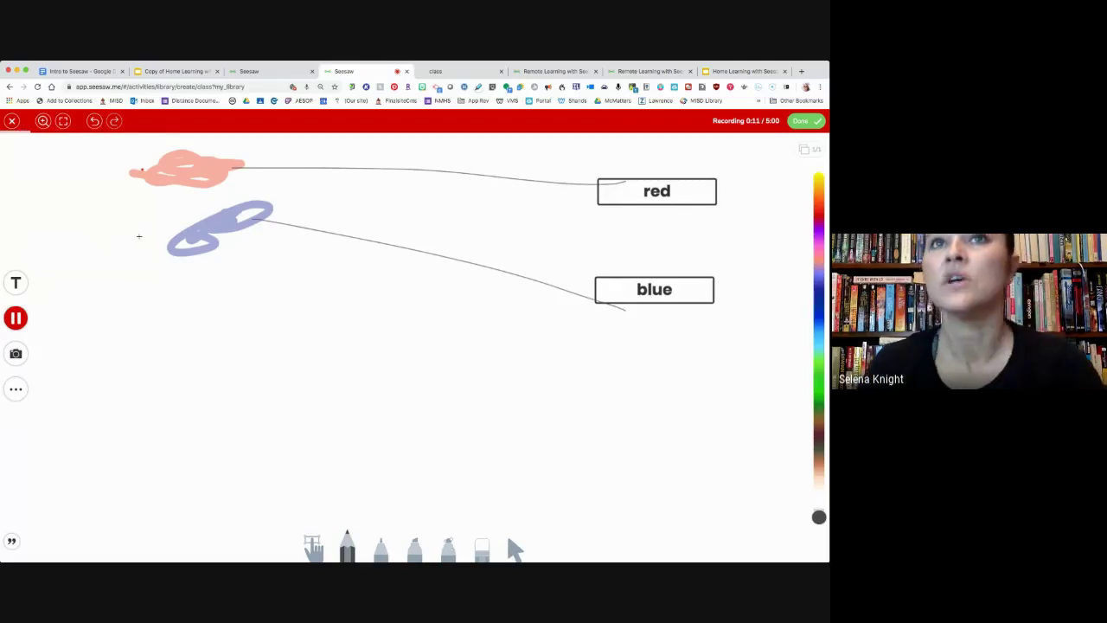
left_click(16, 318)
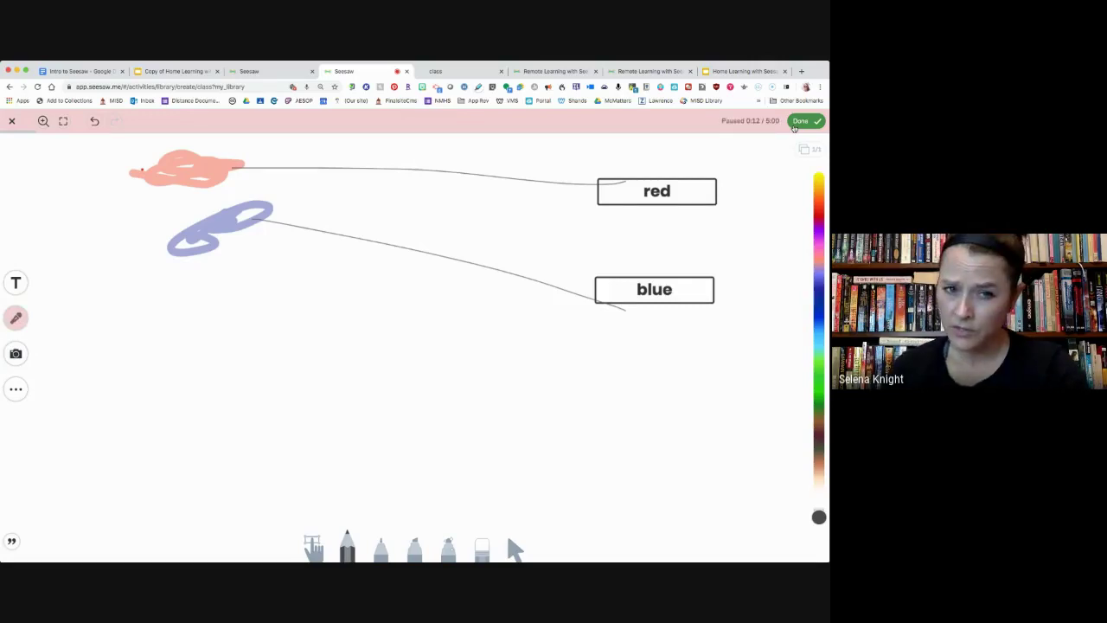
left_click(801, 121)
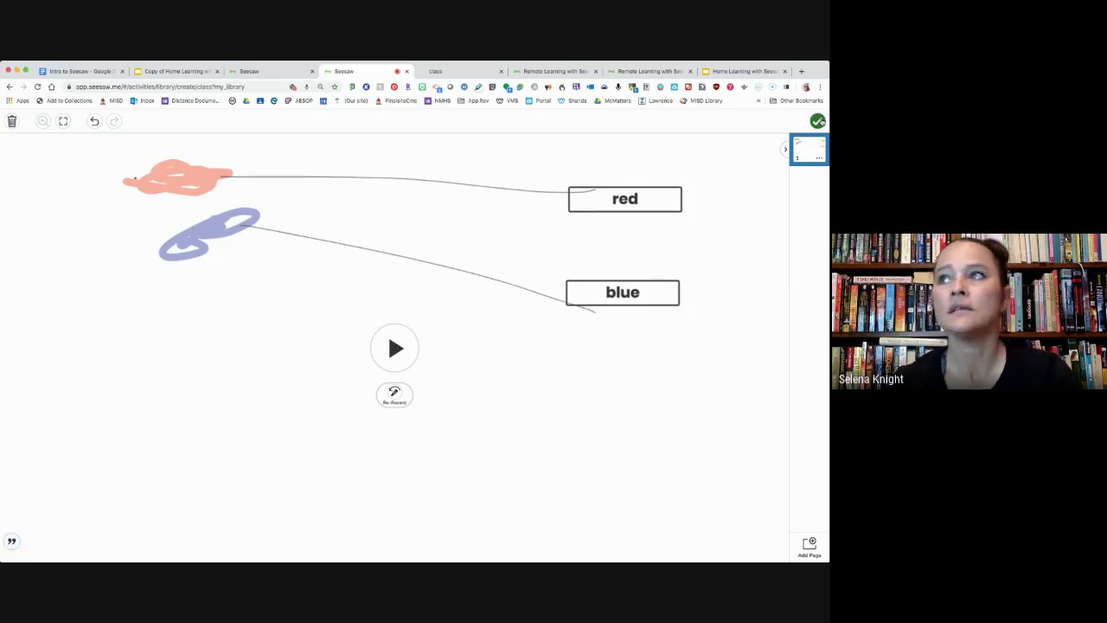
left_click(819, 121)
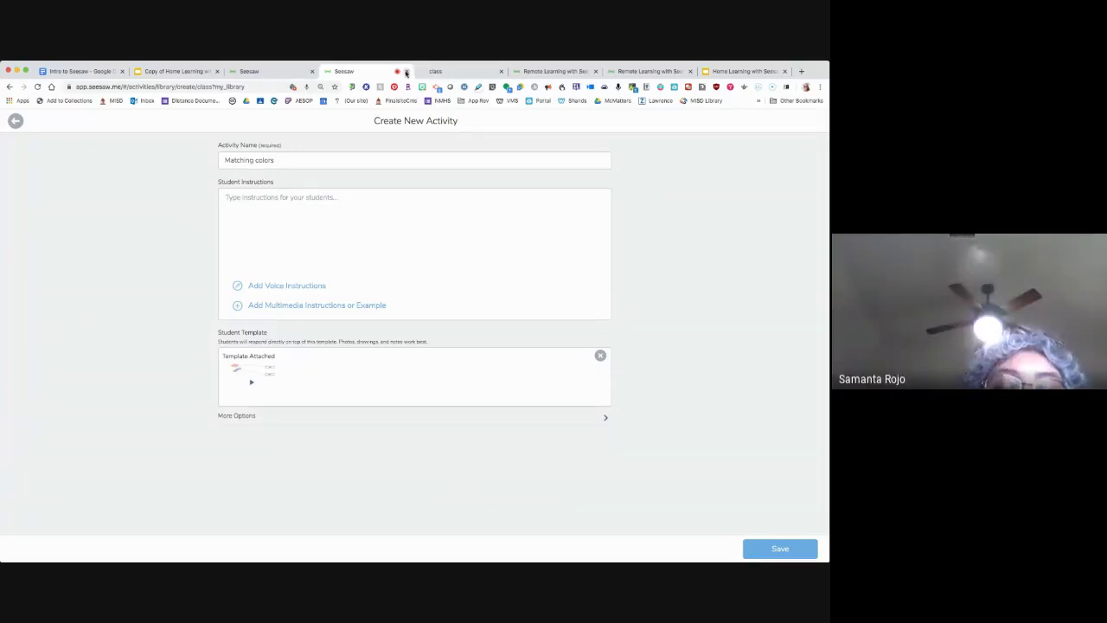
Discard the unsaved "Matching colors" activity and return to My Library.
left_click(257, 73)
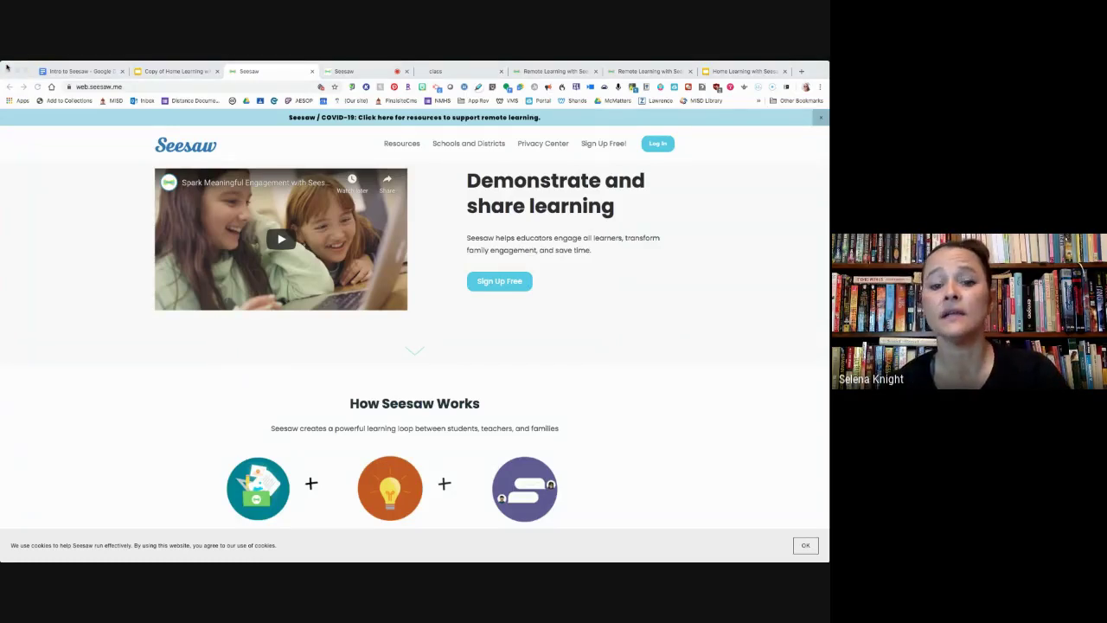
left_click(366, 72)
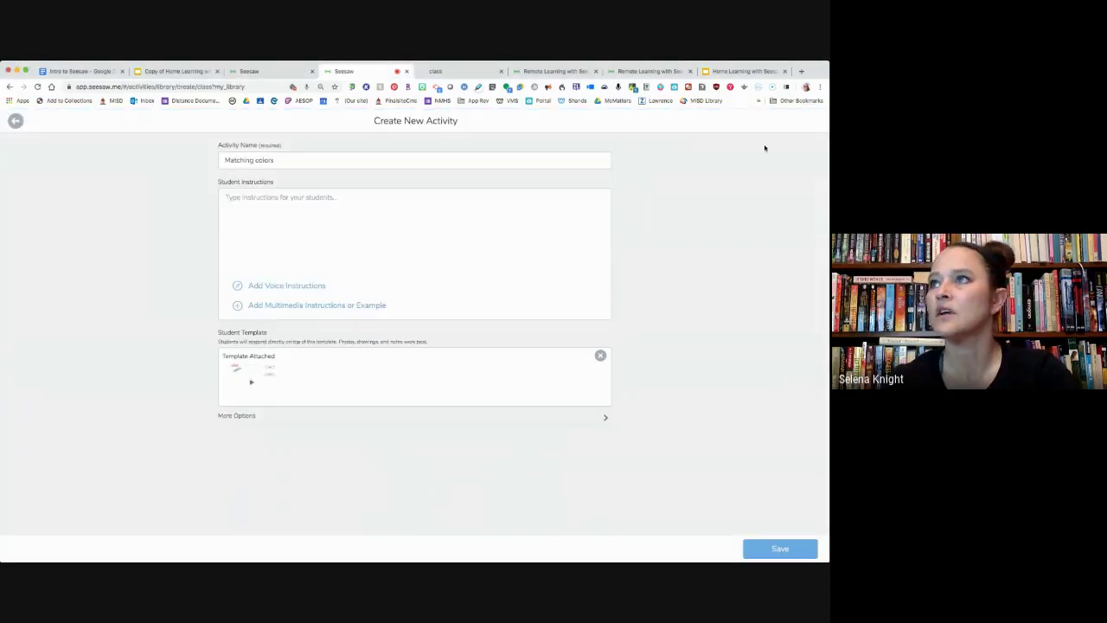
left_click(16, 120)
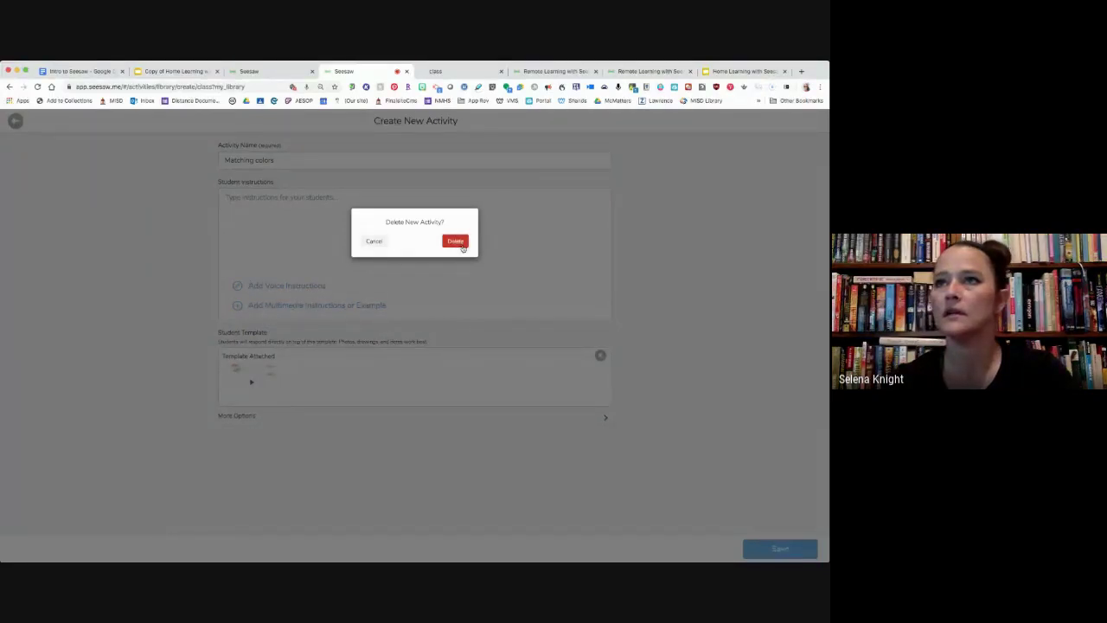
left_click(462, 245)
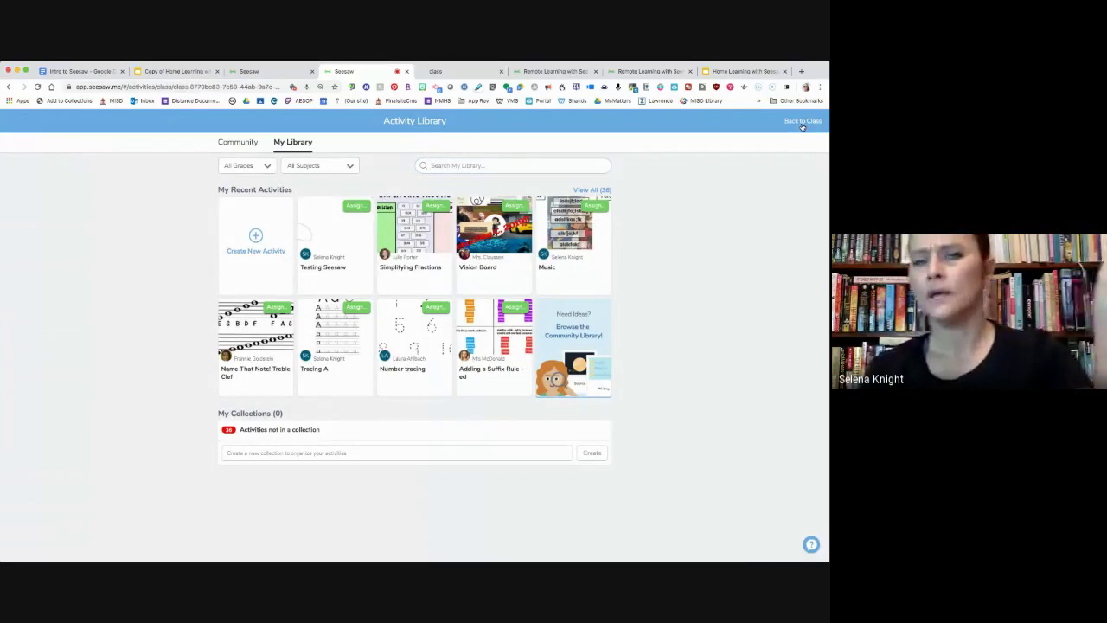
Return to the Shands Fashion Club class and browse the student posts in the class journal.
left_click(802, 122)
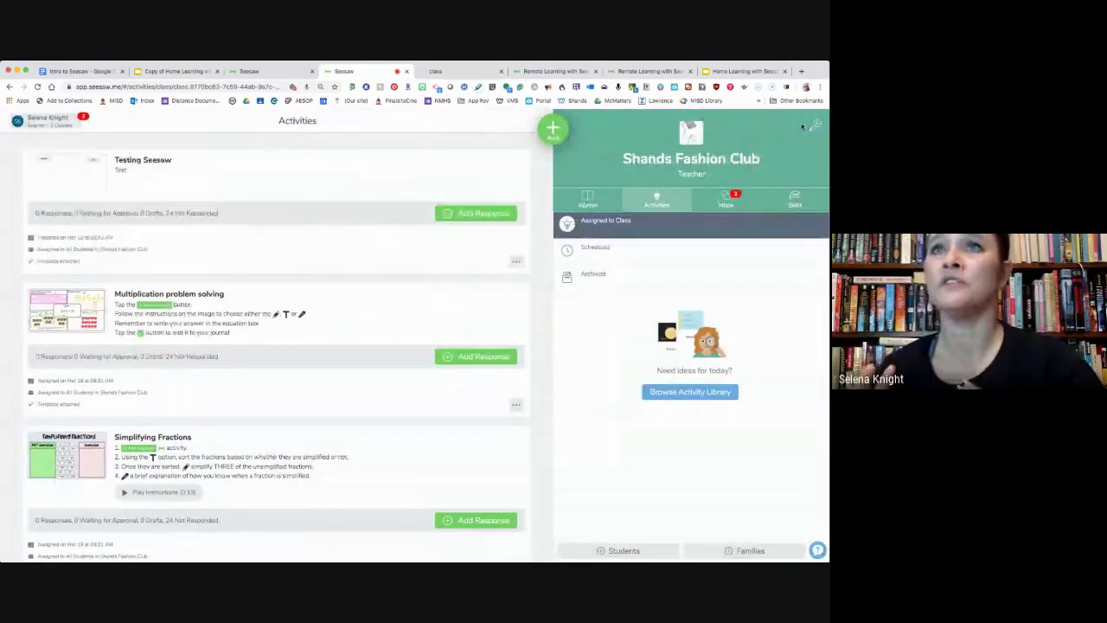
left_click(587, 201)
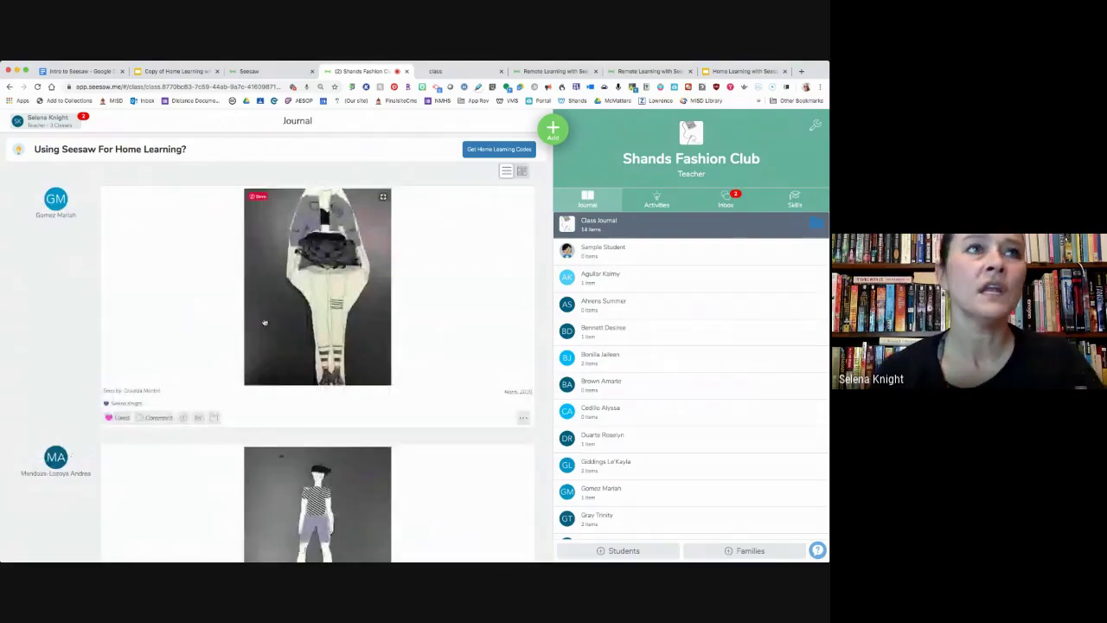
scroll(264, 323, "down", 10)
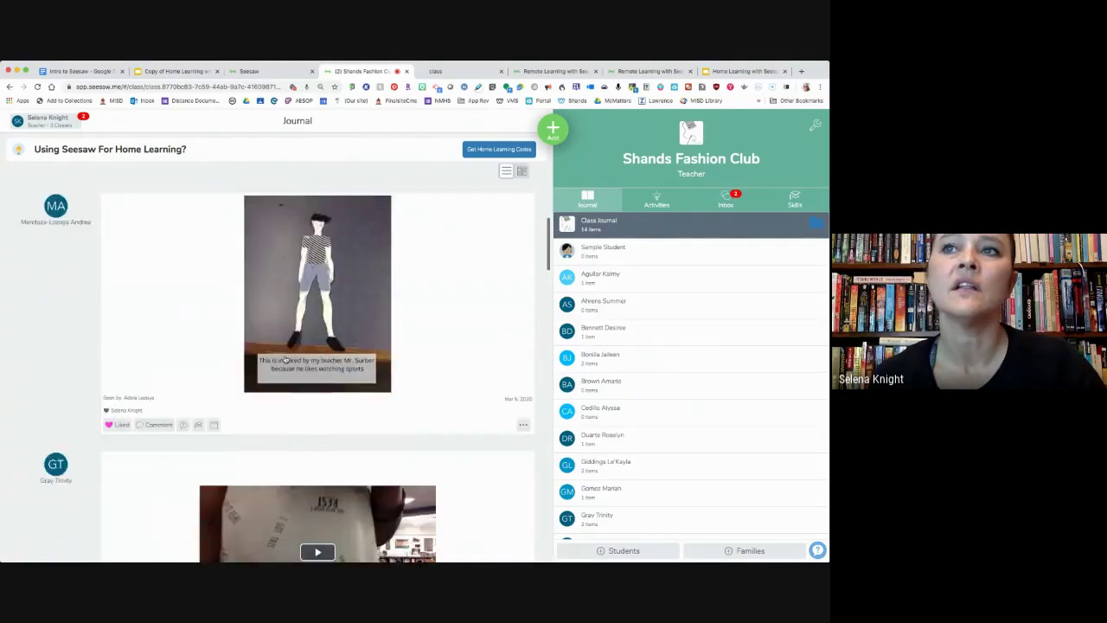